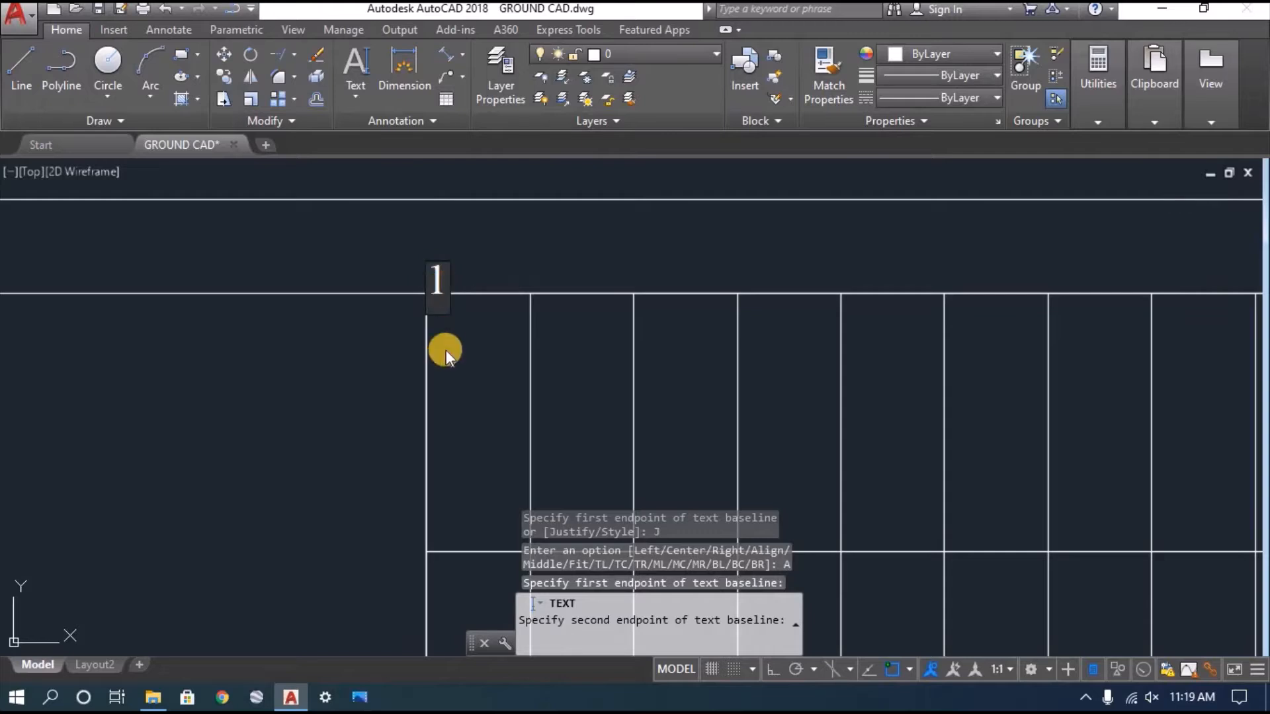
# - Finish the aligned single-line text "1" at the grid's upper-left corner
pyautogui.press('Return')
pyautogui.press('Return')
pyautogui.scroll(-4, 370, 298)
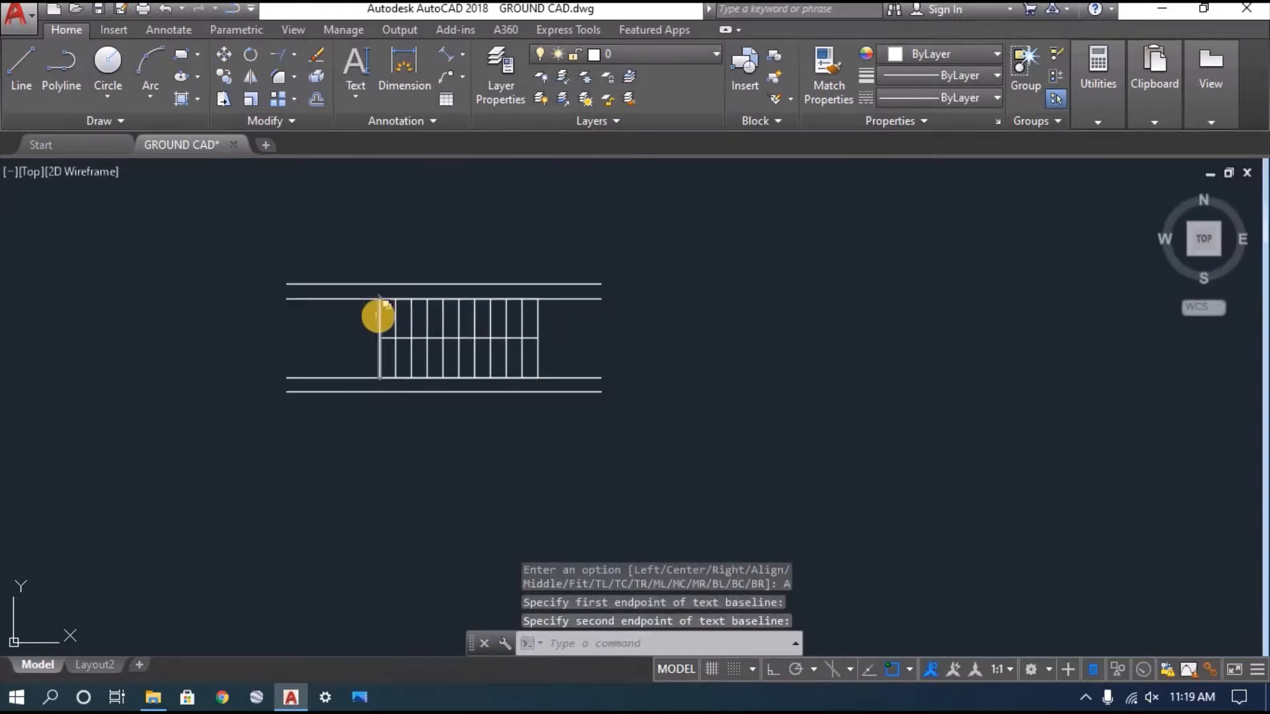
# - Copy the text "1" from the grid's upper-left corner to the second upper intersection and the first two intersections on the middle line
pyautogui.scroll(2, 380, 315)
pyautogui.scroll(2, 379, 260)
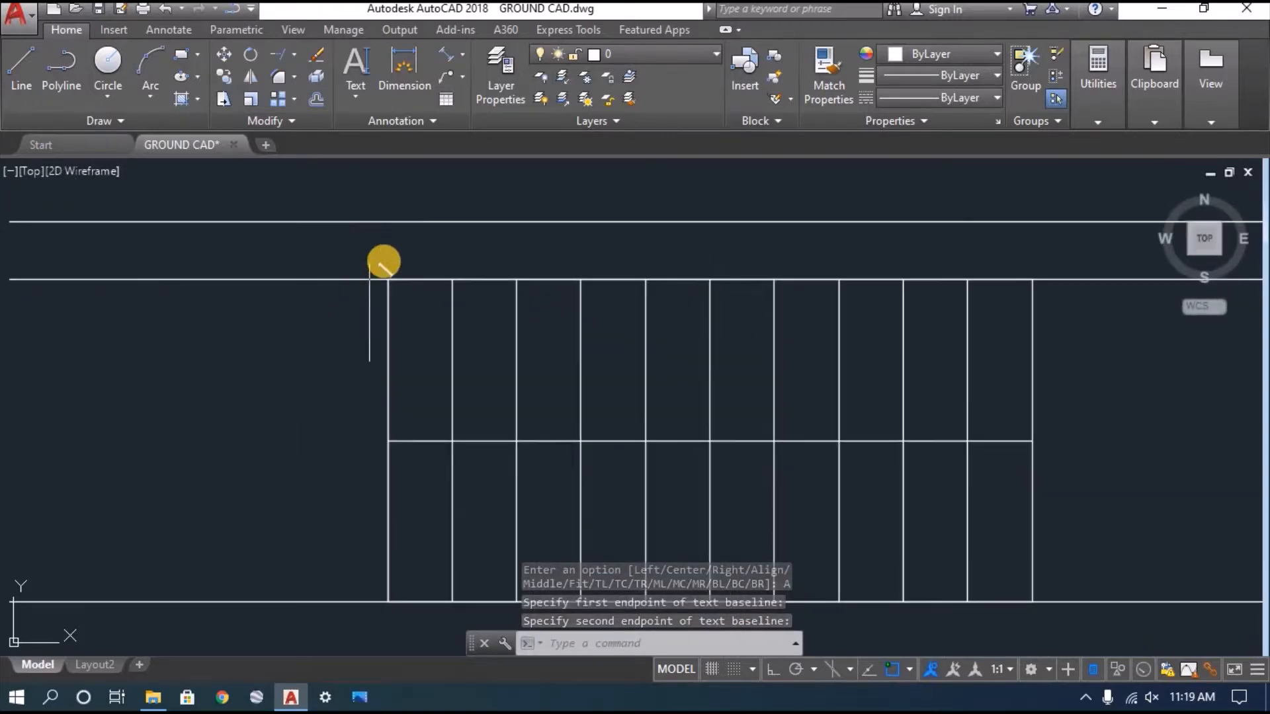
pyautogui.click(383, 269)
pyautogui.click(223, 77)
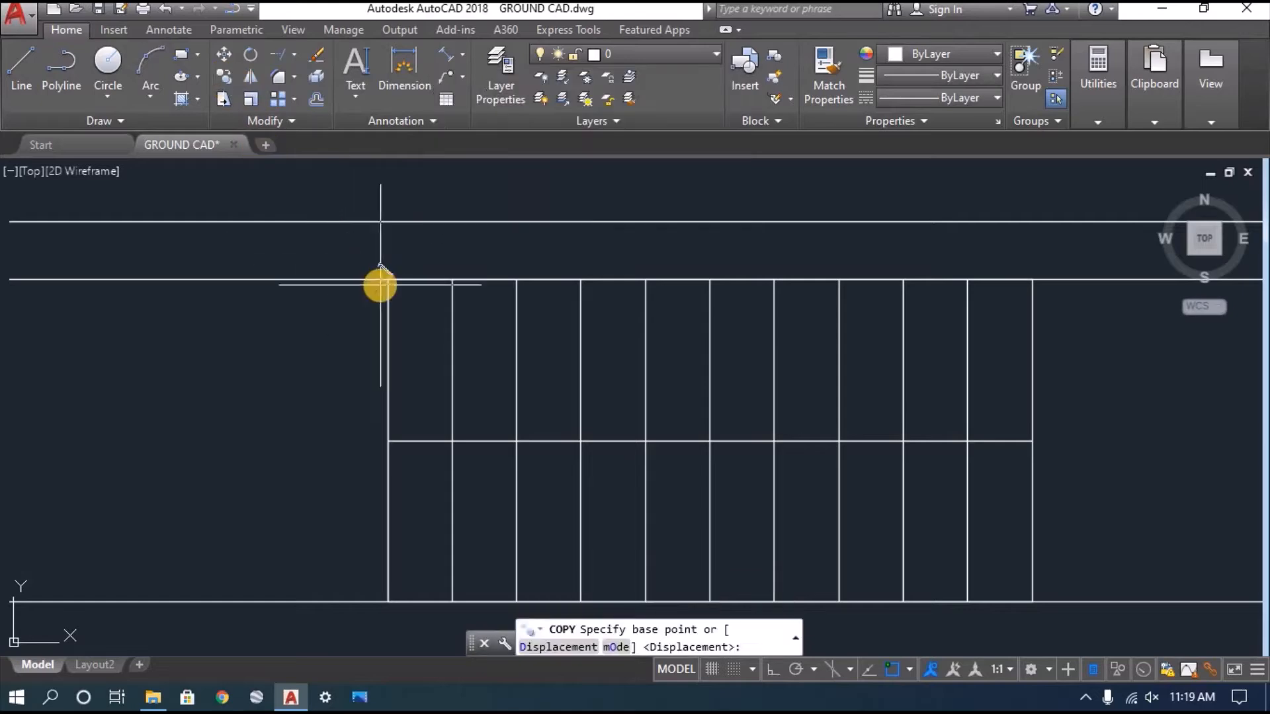
pyautogui.scroll(3, 381, 285)
pyautogui.click(392, 272)
pyautogui.scroll(-2, 403, 265)
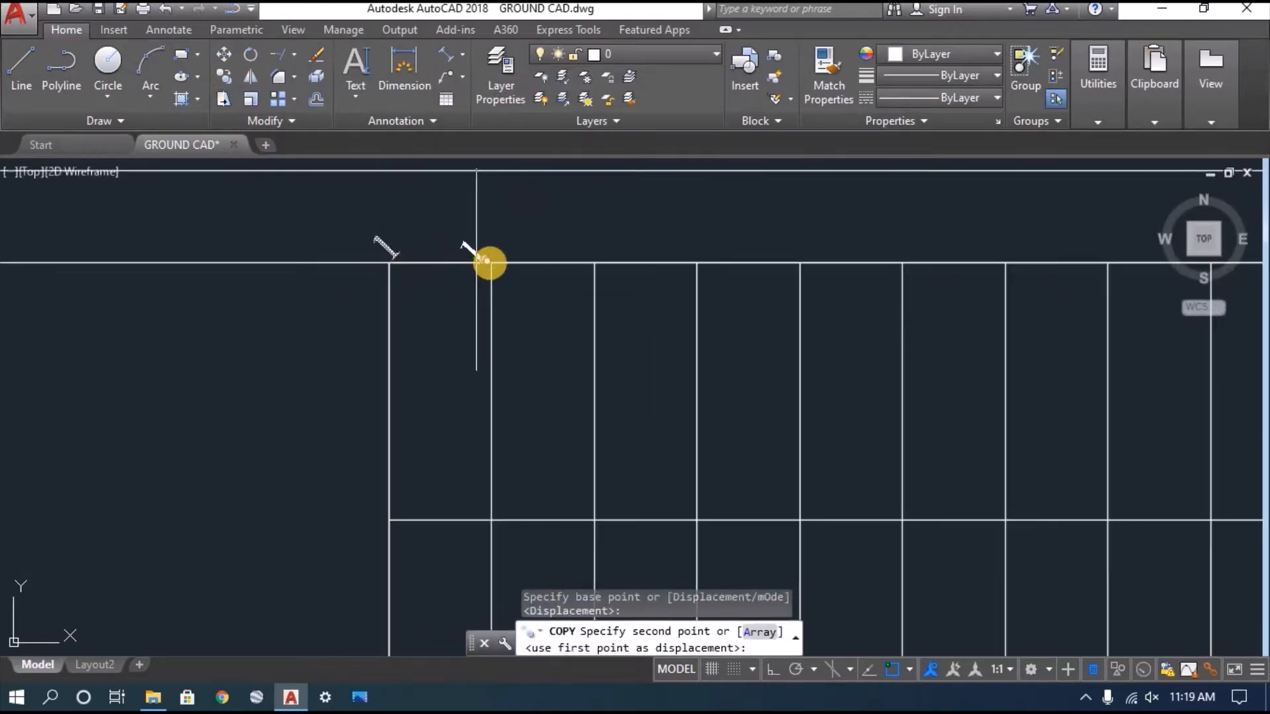
pyautogui.click(492, 261)
pyautogui.scroll(-2, 425, 346)
pyautogui.click(419, 407)
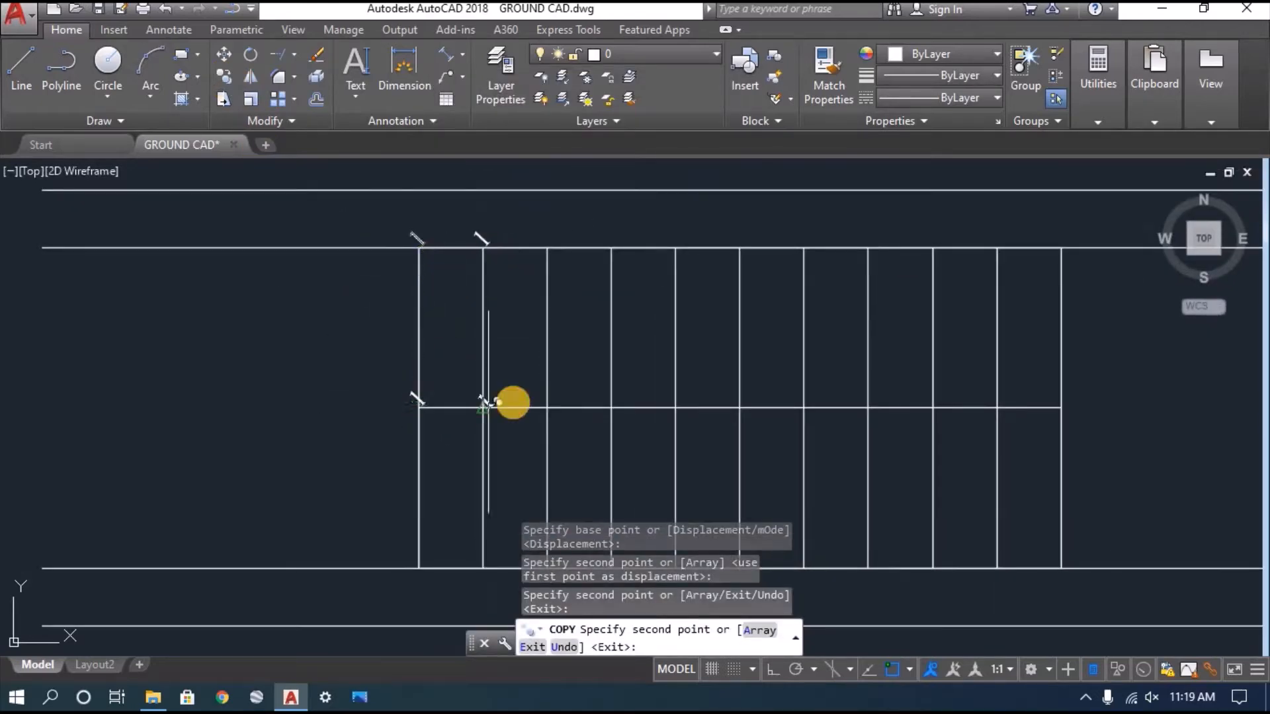
pyautogui.click(483, 408)
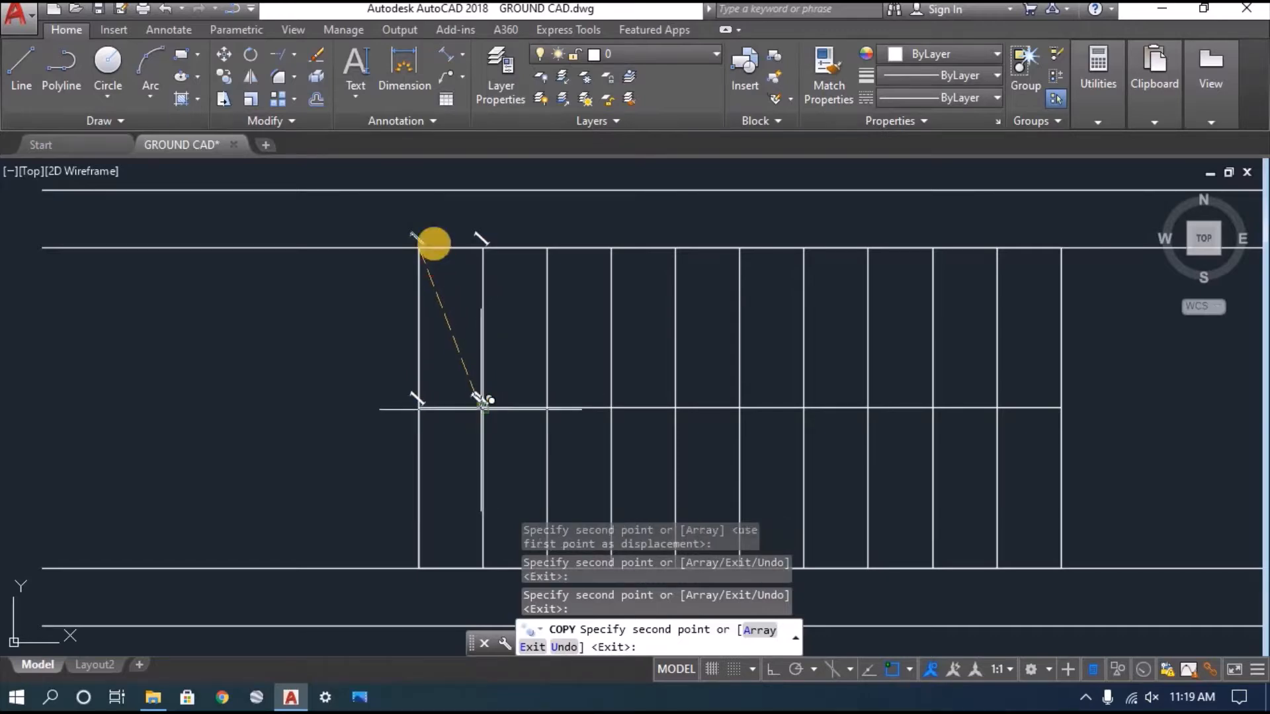
# - Place two more copies of the text at the first two intersections on the grid's lower line and end the copying
pyautogui.scroll(-2, 433, 239)
pyautogui.scroll(4, 427, 412)
pyautogui.click(419, 493)
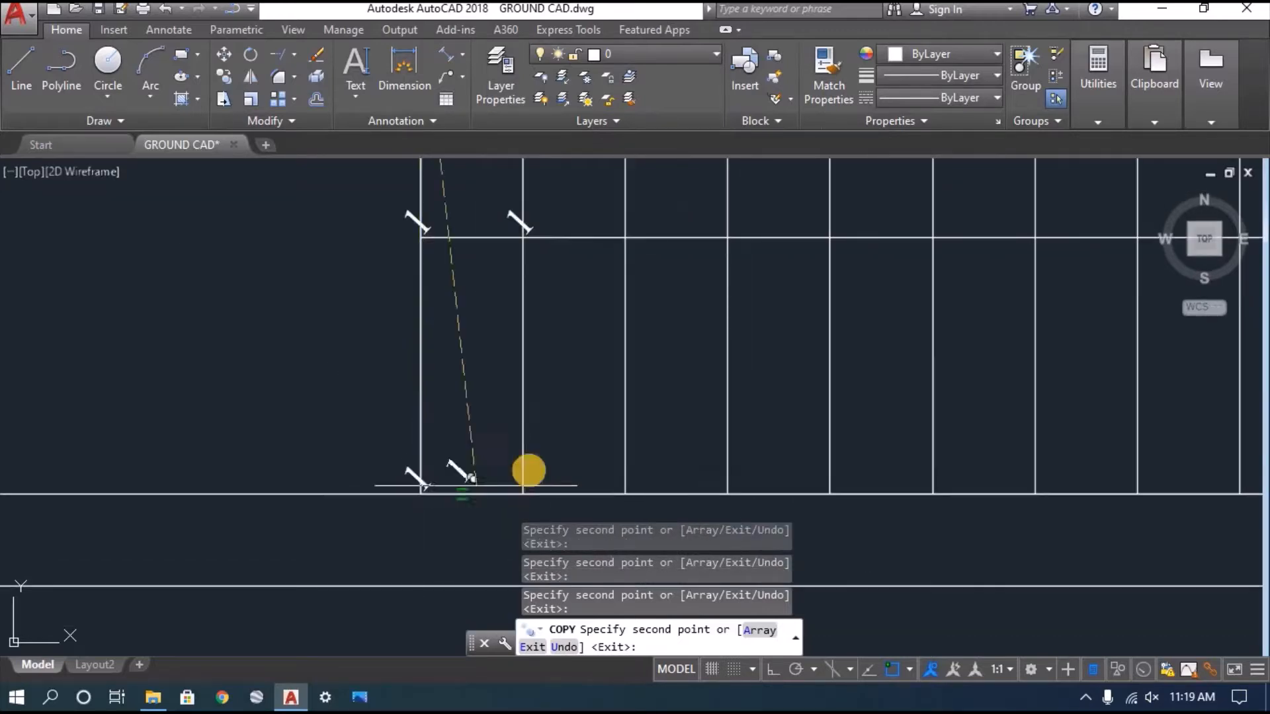
pyautogui.click(522, 493)
pyautogui.scroll(-2, 456, 465)
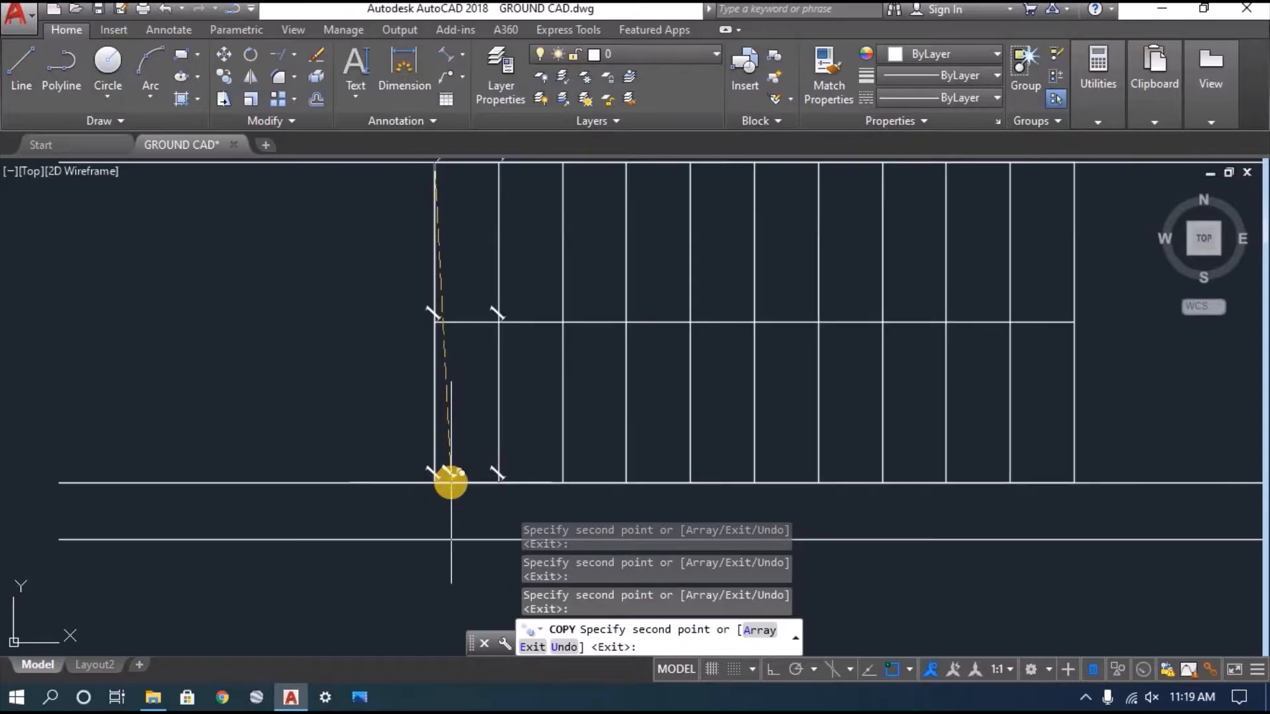
pyautogui.press('Escape')
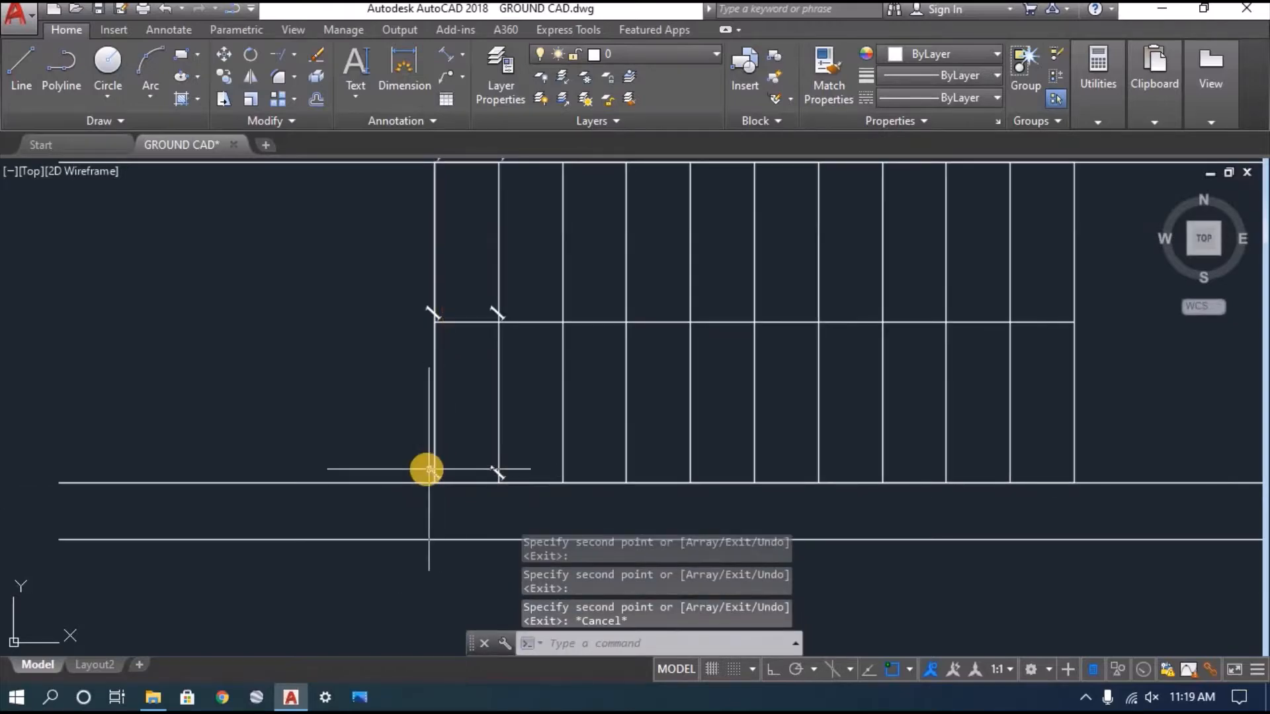
# - Select all similar "1" texts and copy the two-column set across the grid at every second vertical line, starting from the third
pyautogui.click(426, 470)
pyautogui.rightClick(426, 469)
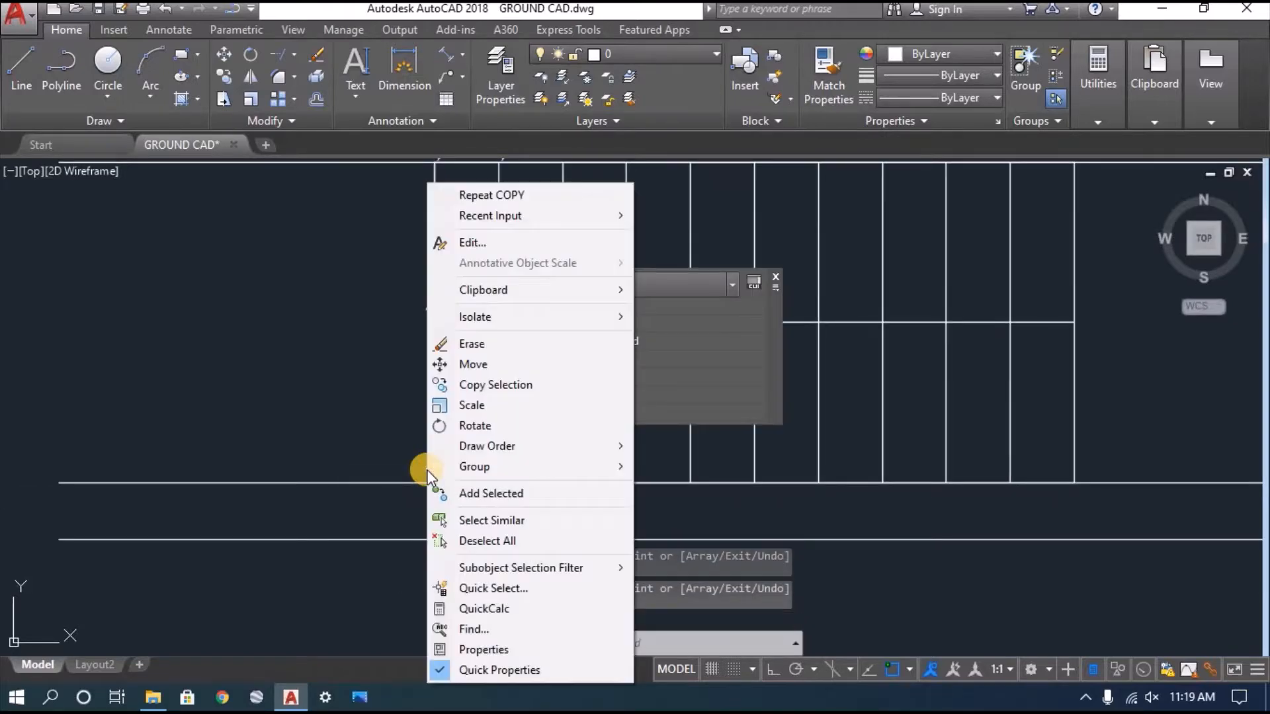
pyautogui.click(487, 519)
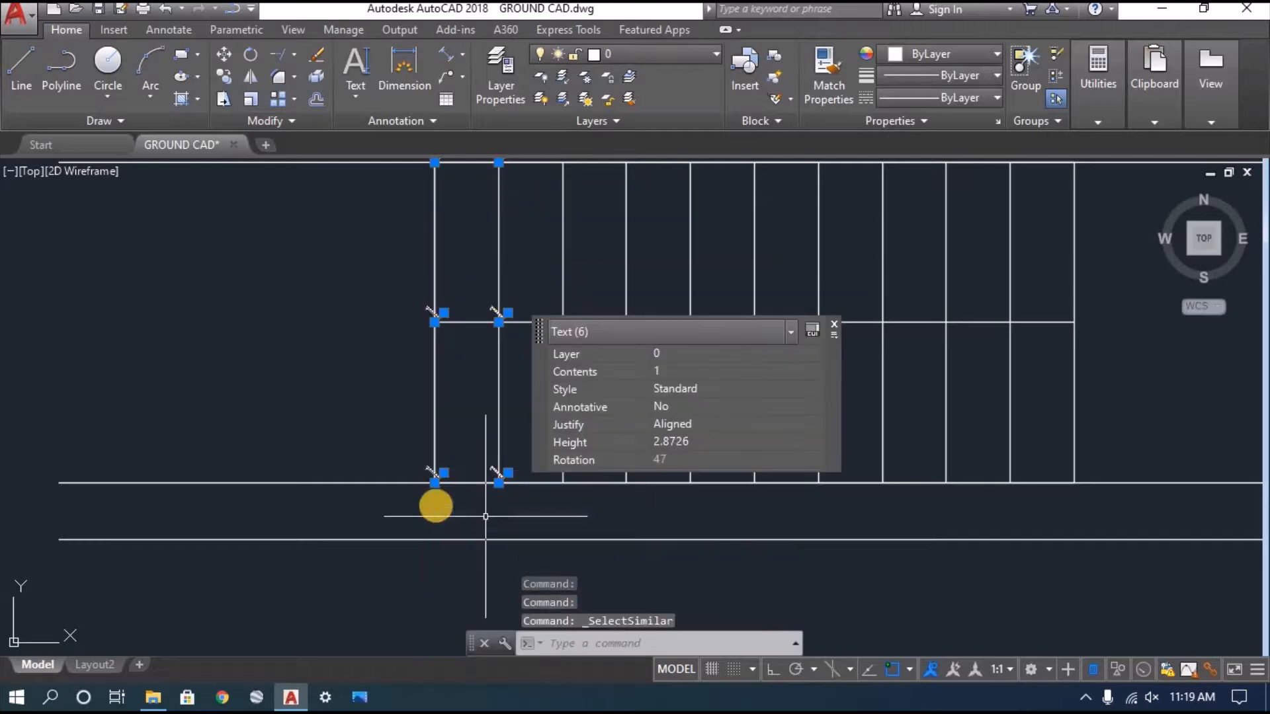
pyautogui.scroll(-3, 410, 502)
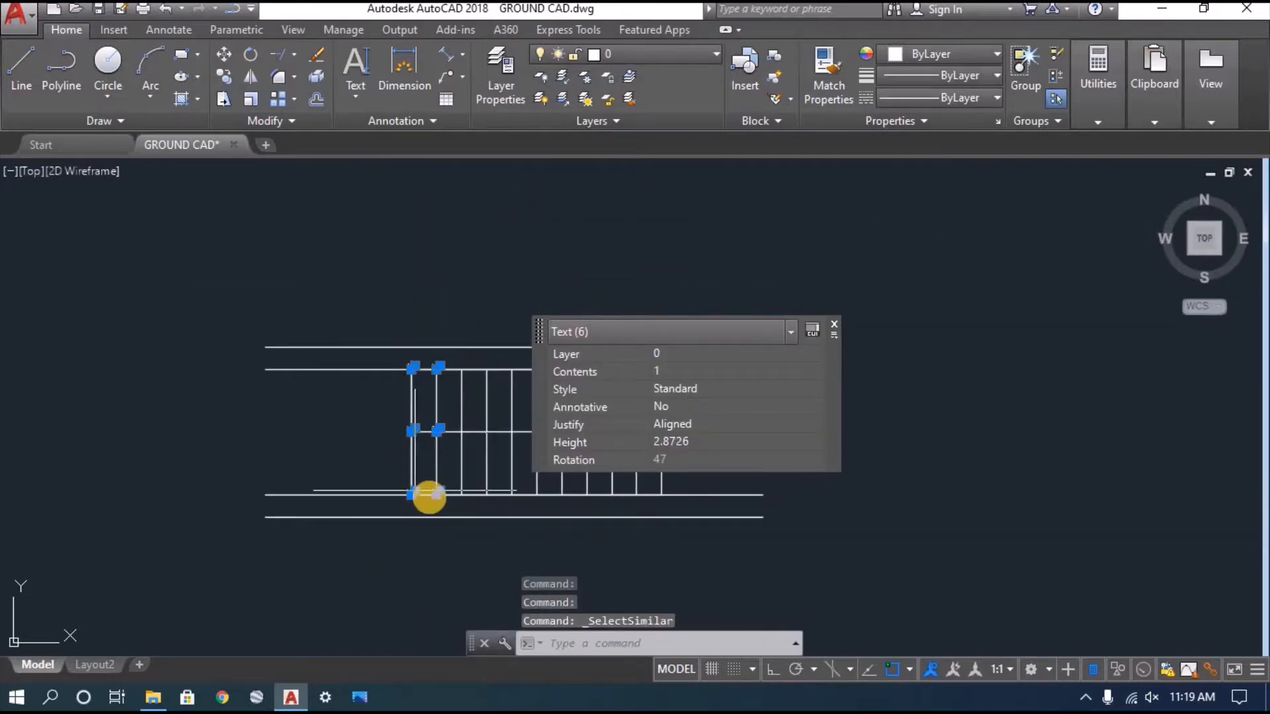
pyautogui.scroll(2, 430, 496)
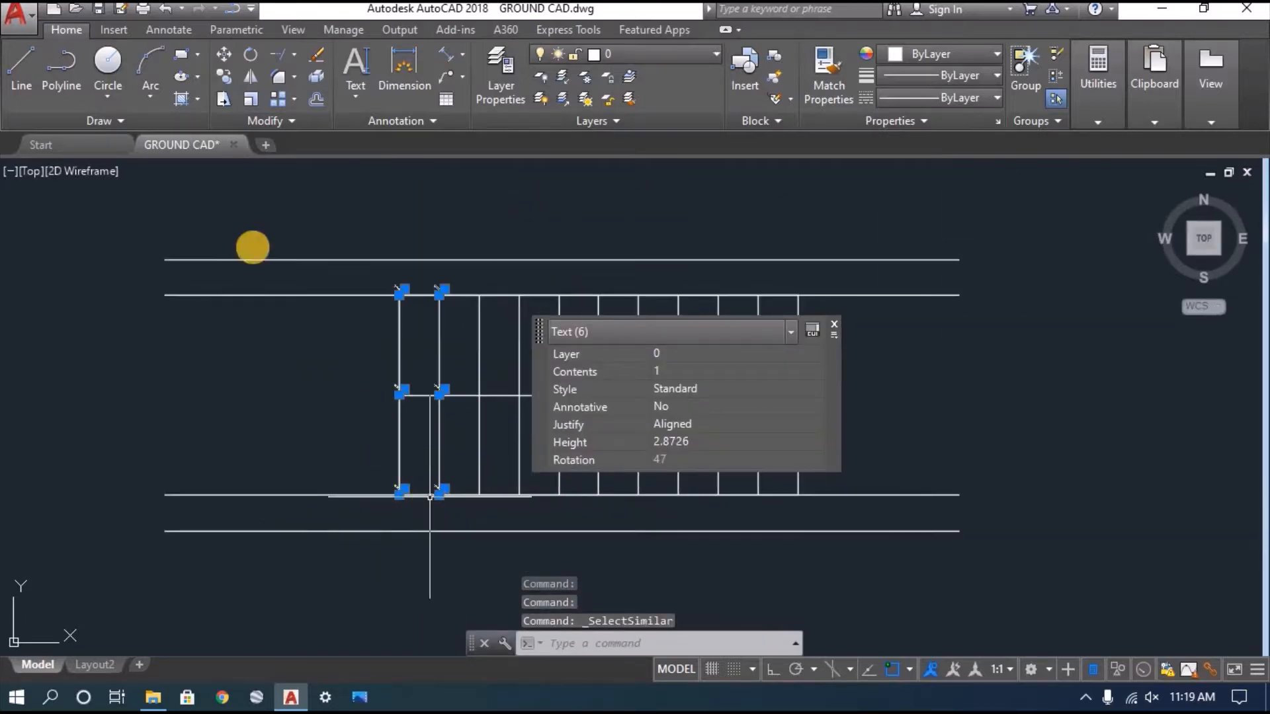
pyautogui.click(224, 77)
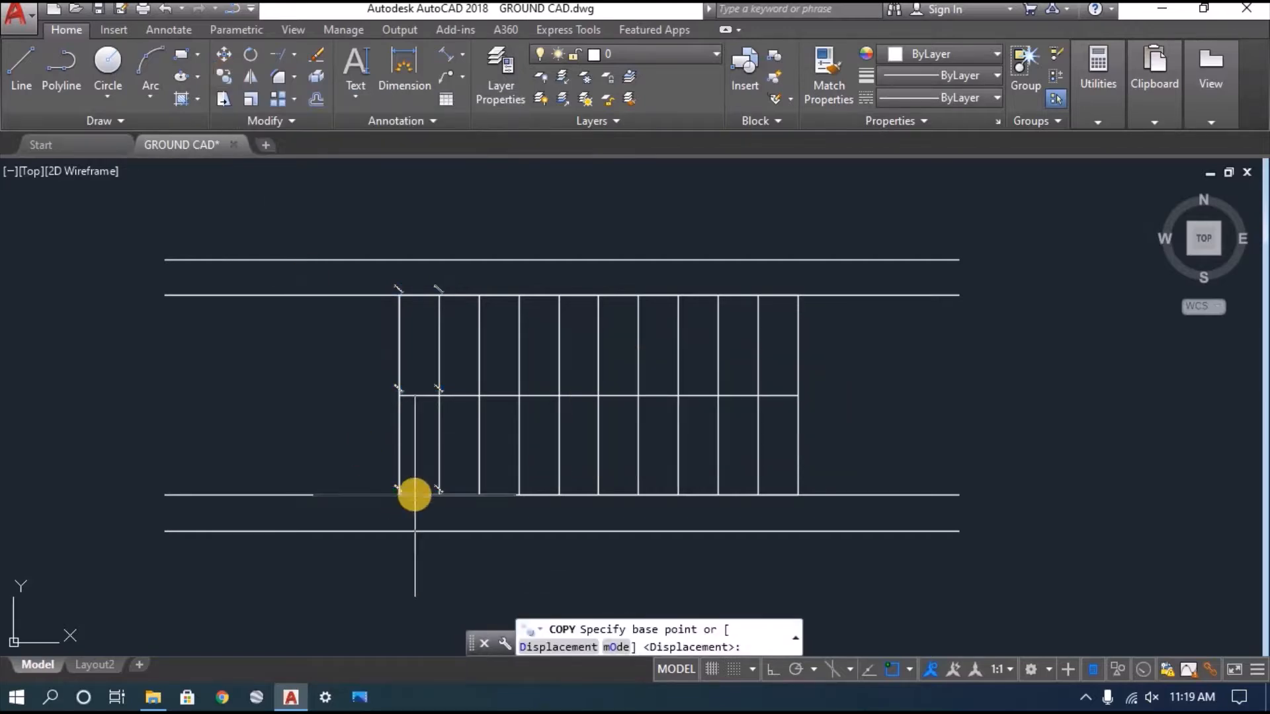
pyautogui.click(397, 493)
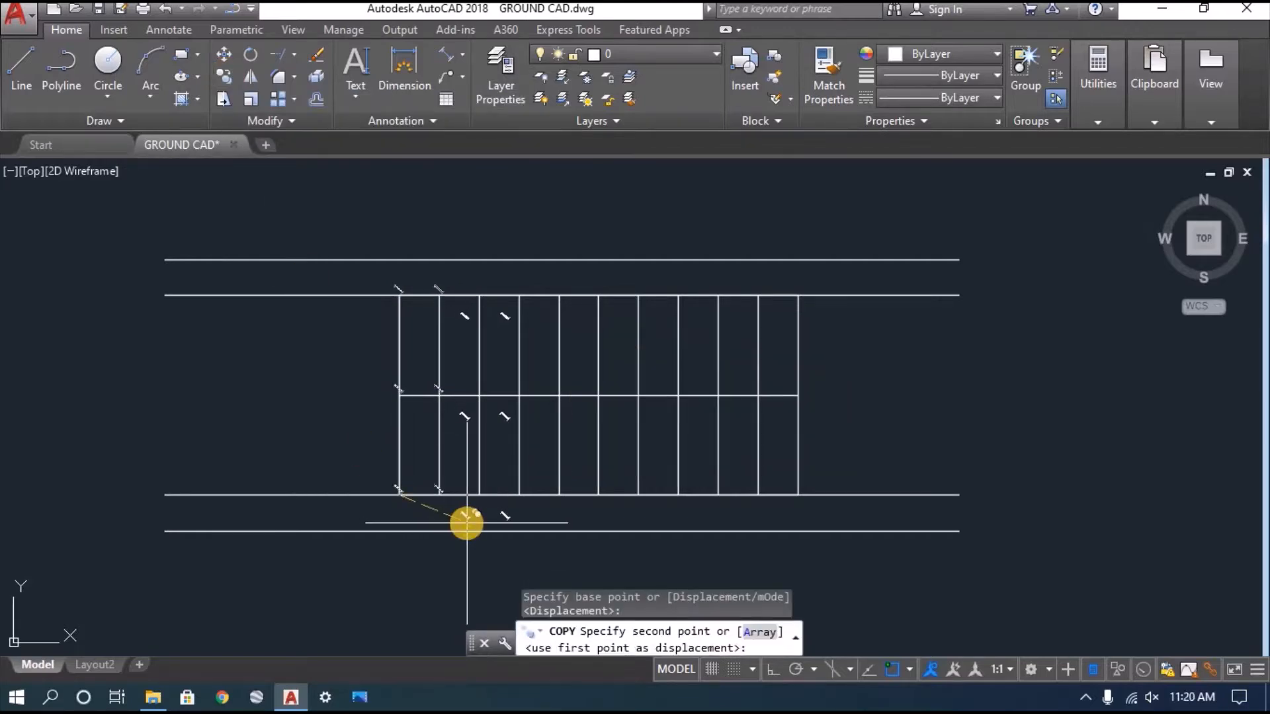
pyautogui.scroll(2, 476, 490)
pyautogui.click(484, 474)
pyautogui.click(609, 474)
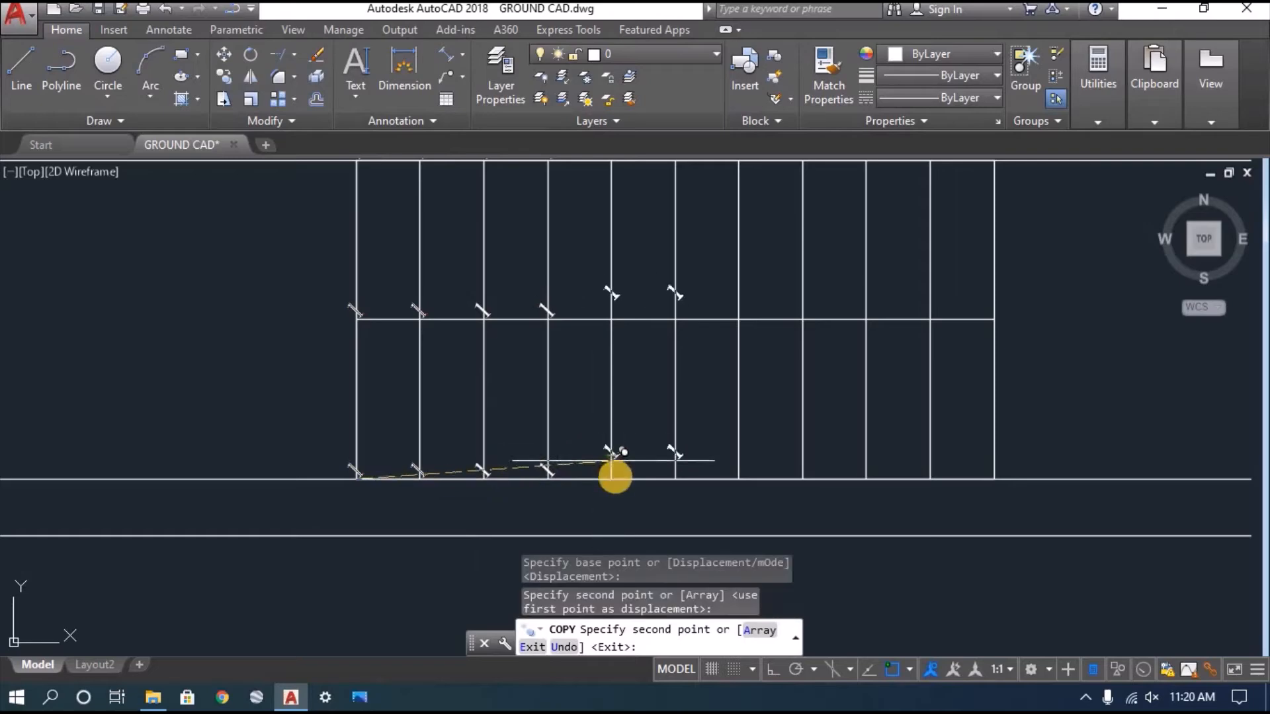
pyautogui.click(738, 473)
pyautogui.click(865, 474)
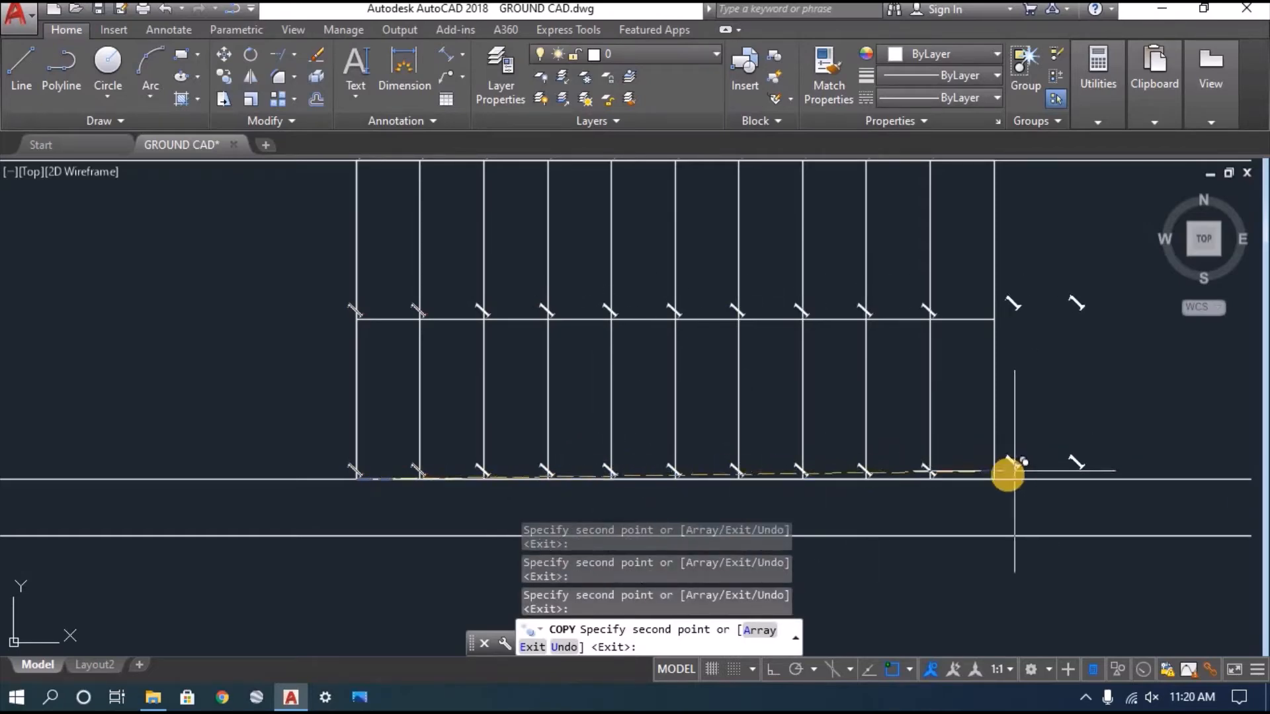
pyautogui.click(992, 474)
pyautogui.scroll(-2, 671, 496)
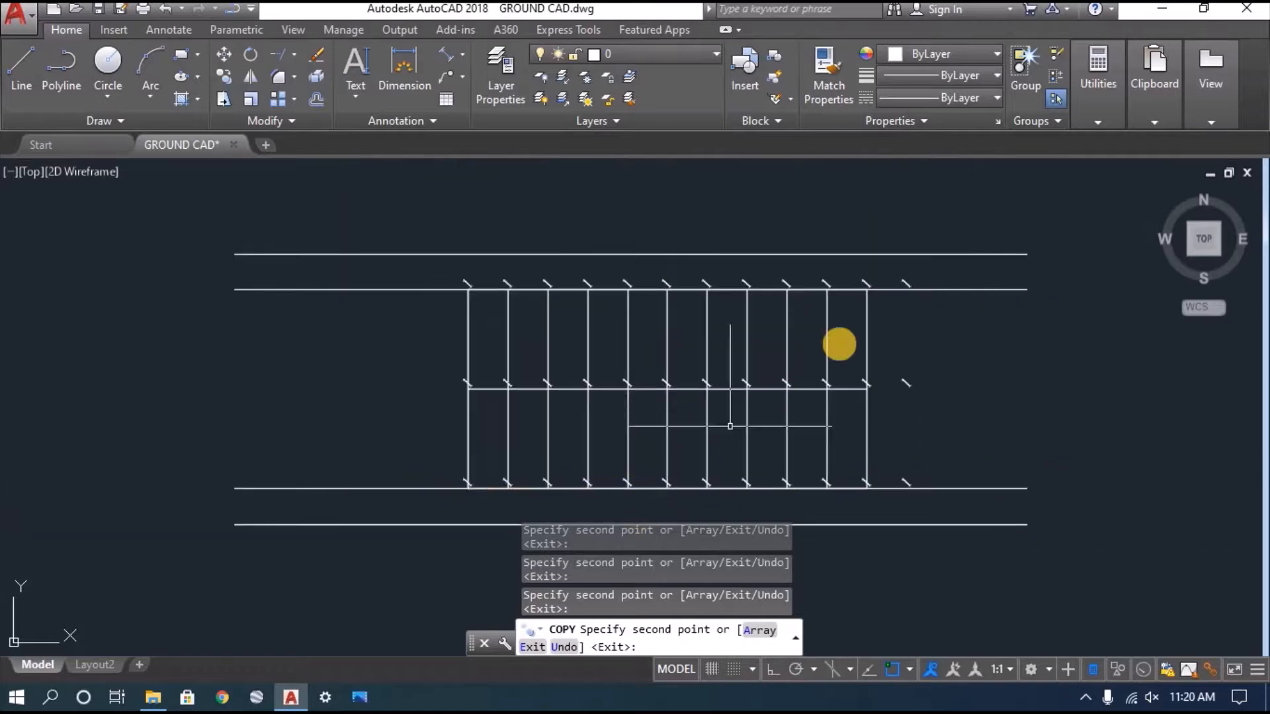
pyautogui.press('Escape')
# - Erase the three surplus "1" texts that lie beyond the grid's right edge
pyautogui.click(904, 283)
pyautogui.click(904, 383)
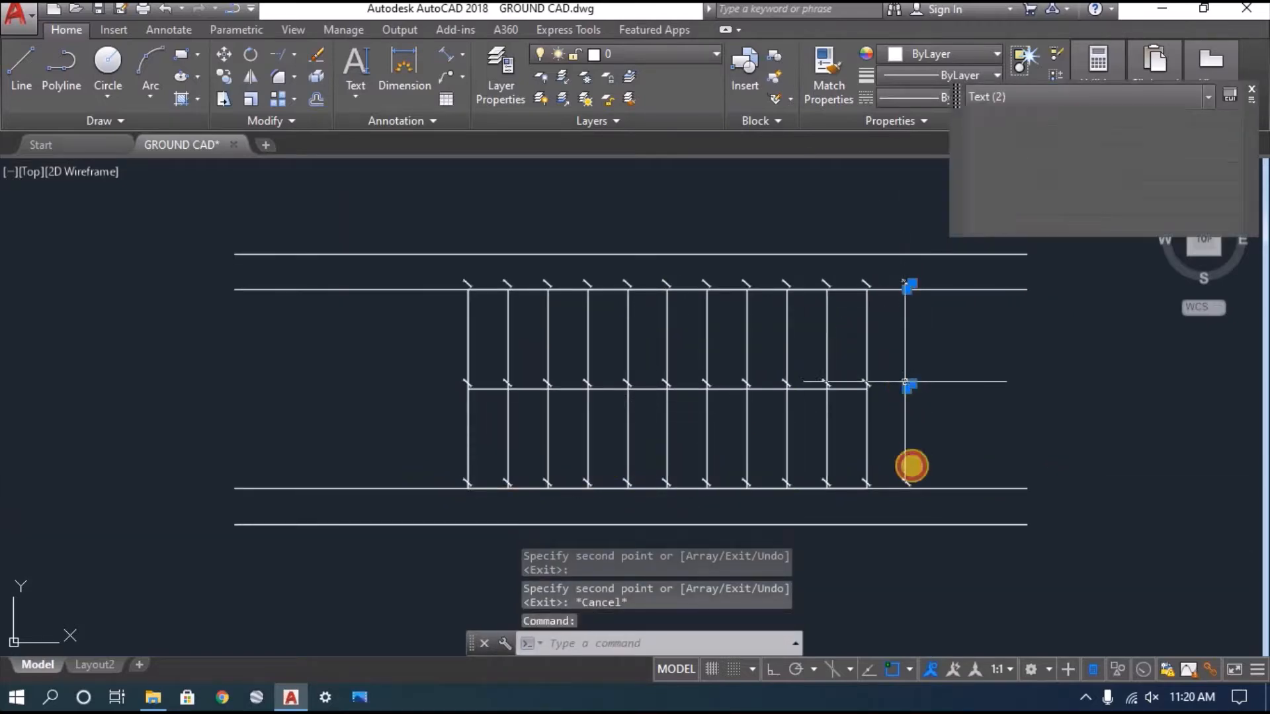
pyautogui.click(900, 480)
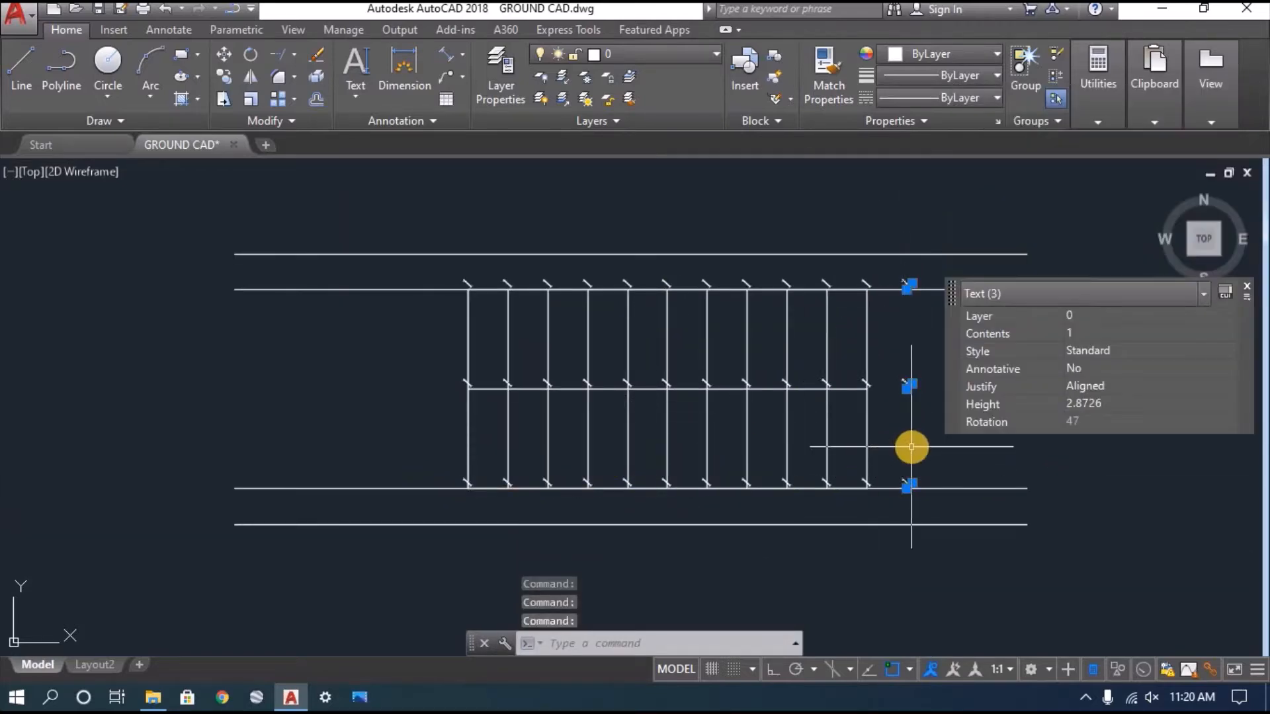
pyautogui.press('Delete')
pyautogui.scroll(-4, 689, 336)
pyautogui.scroll(4, 702, 355)
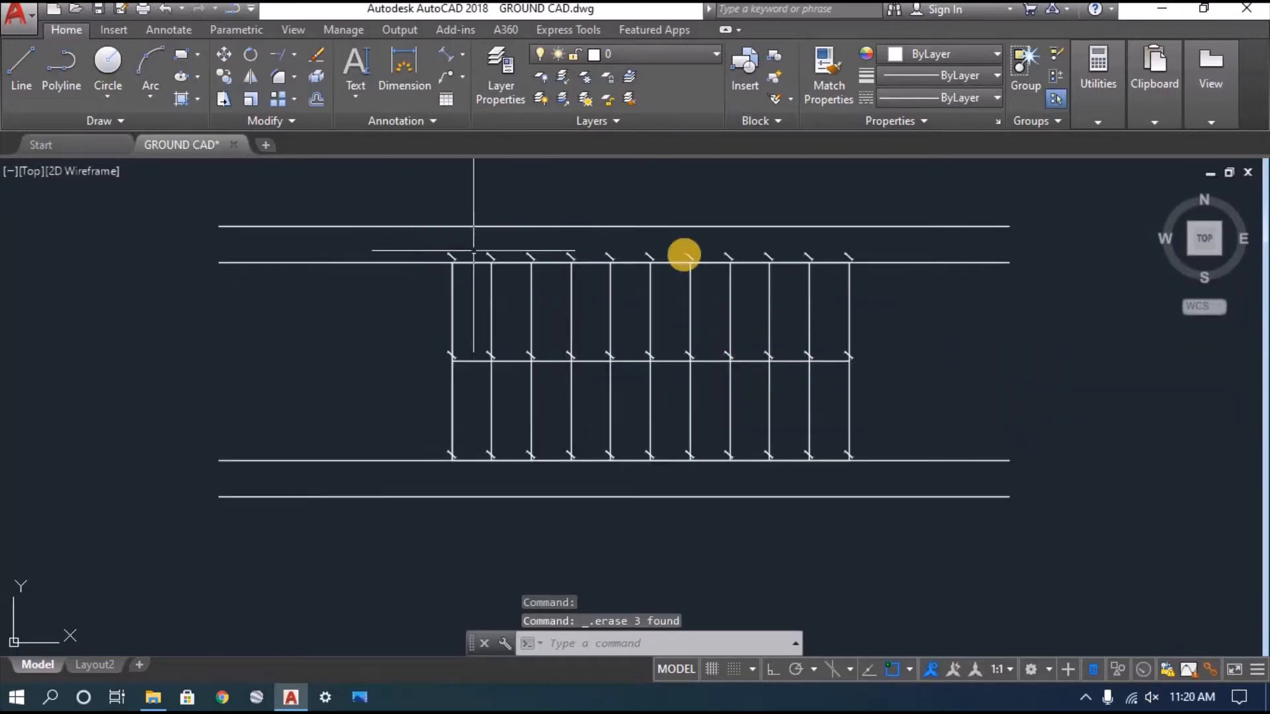
pyautogui.scroll(2, 684, 304)
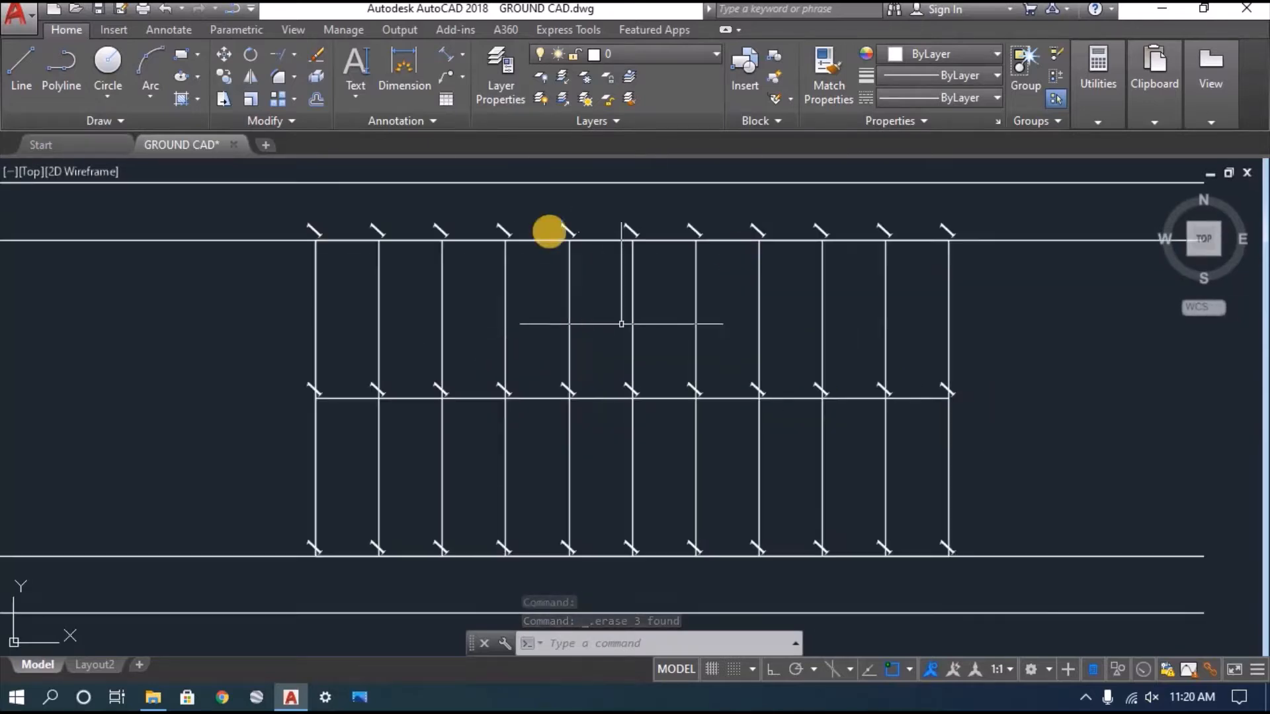
pyautogui.scroll(-2, 506, 299)
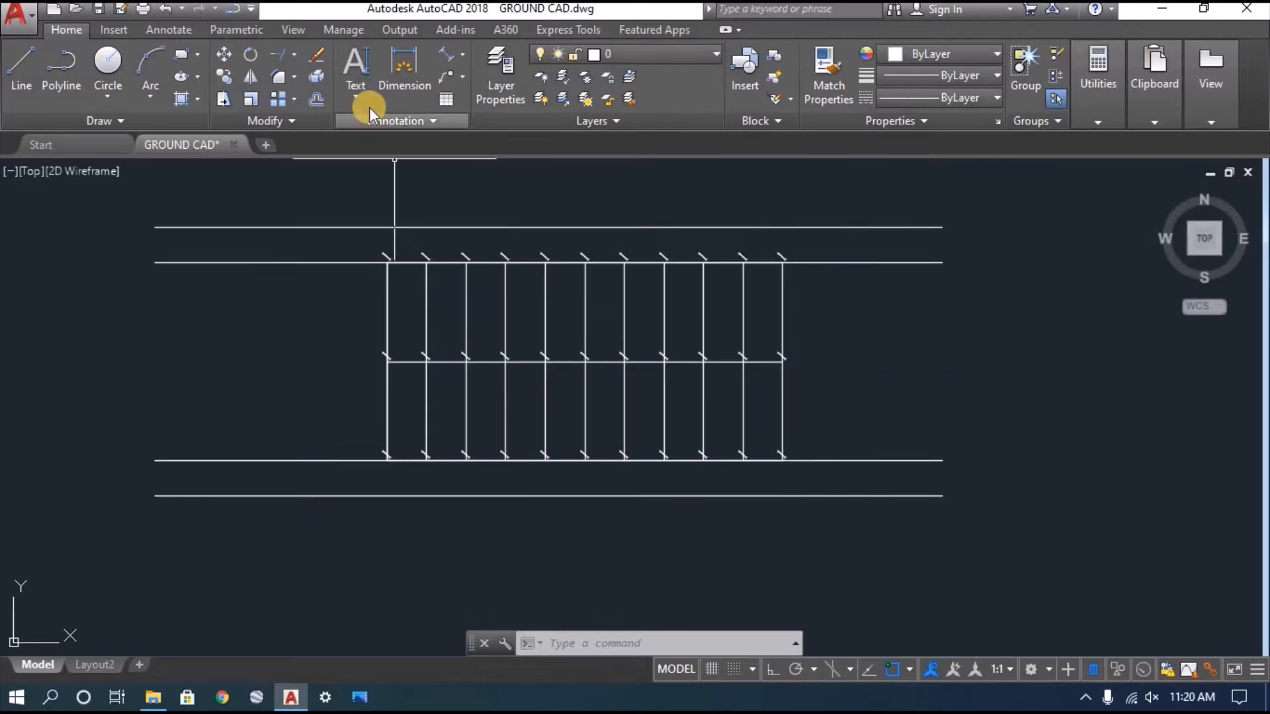
# - Start automatic text numbering (TCOUNT) and window-select the upper, middle and lower rows of "1" texts in that order
pyautogui.click(558, 31)
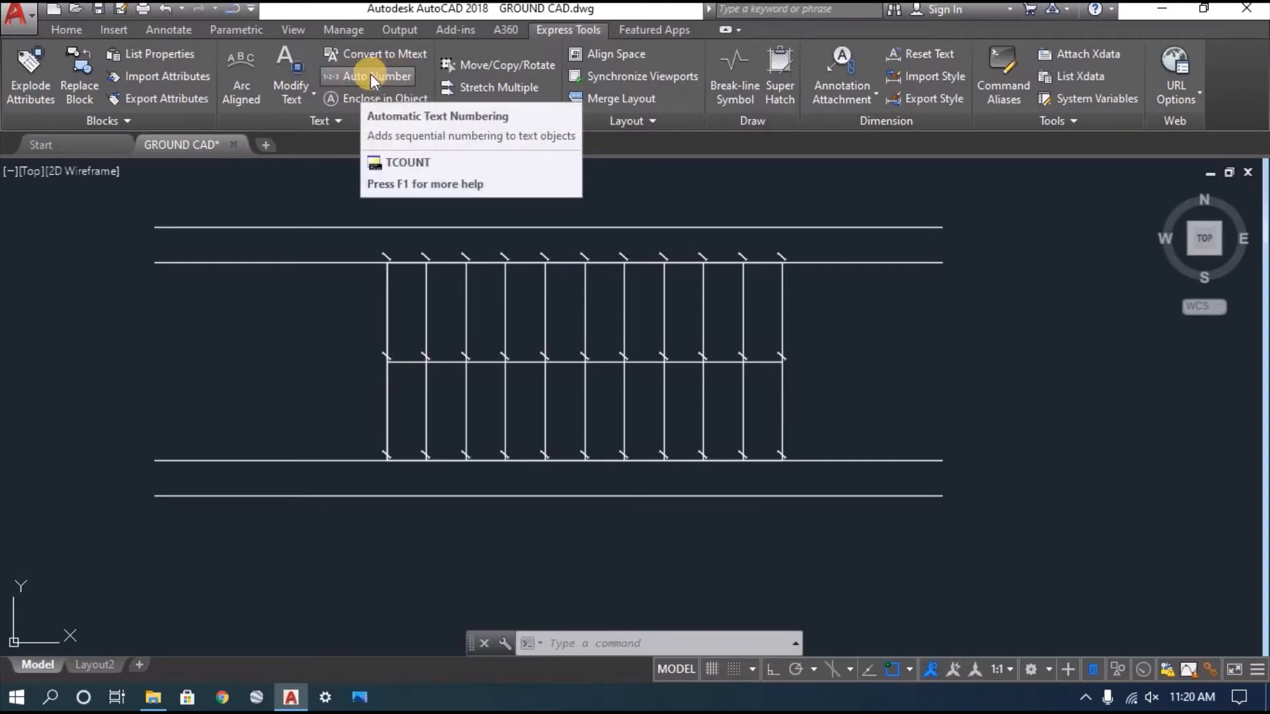
pyautogui.write('TCO')
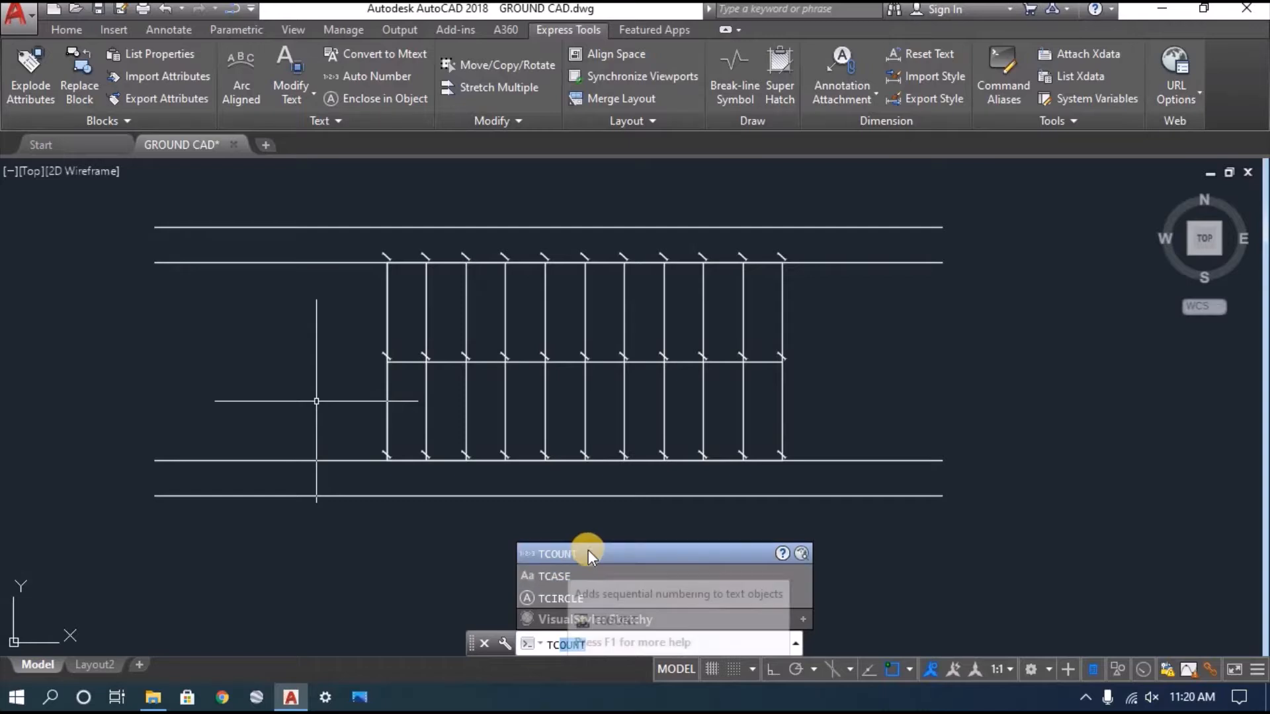
pyautogui.click(566, 557)
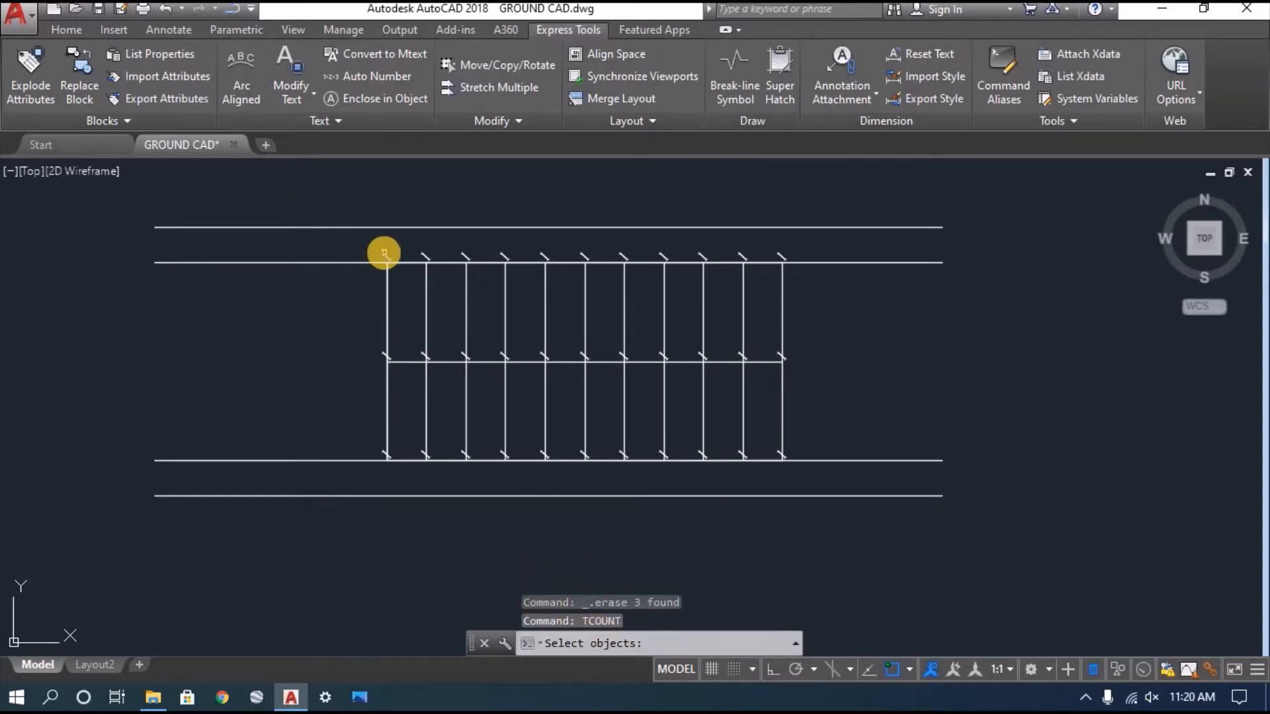
pyautogui.click(369, 246)
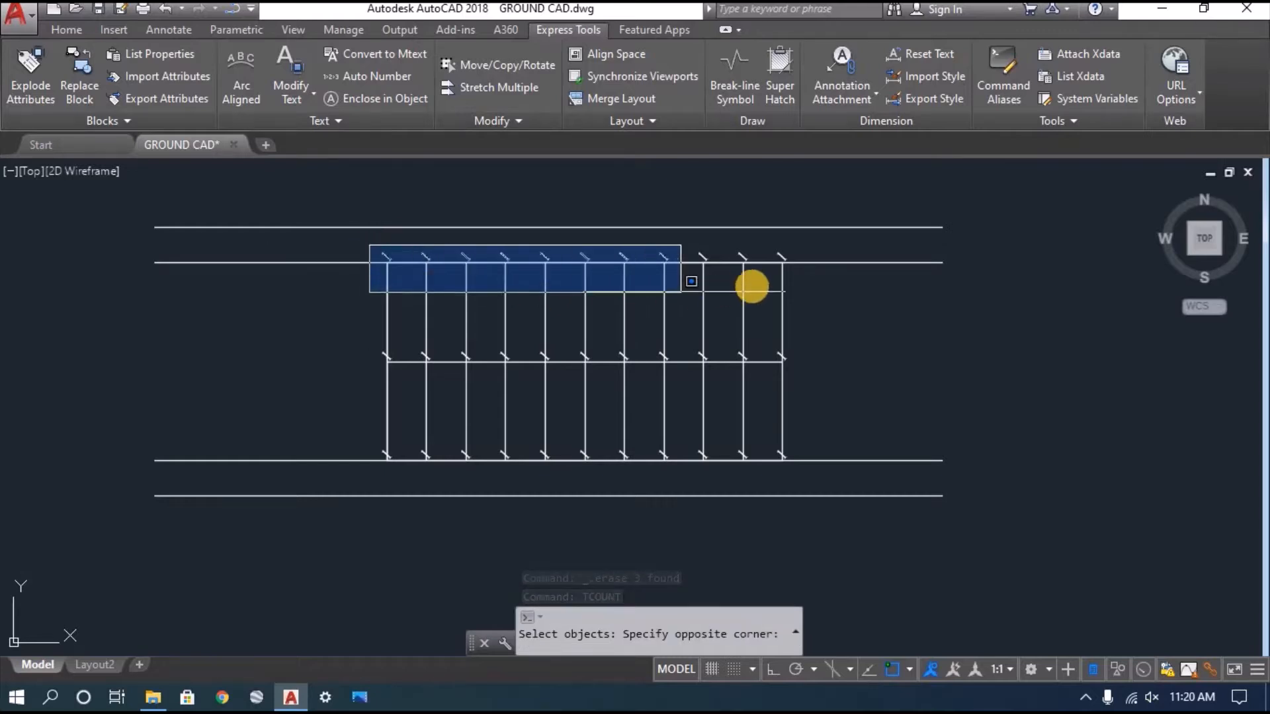
pyautogui.click(797, 278)
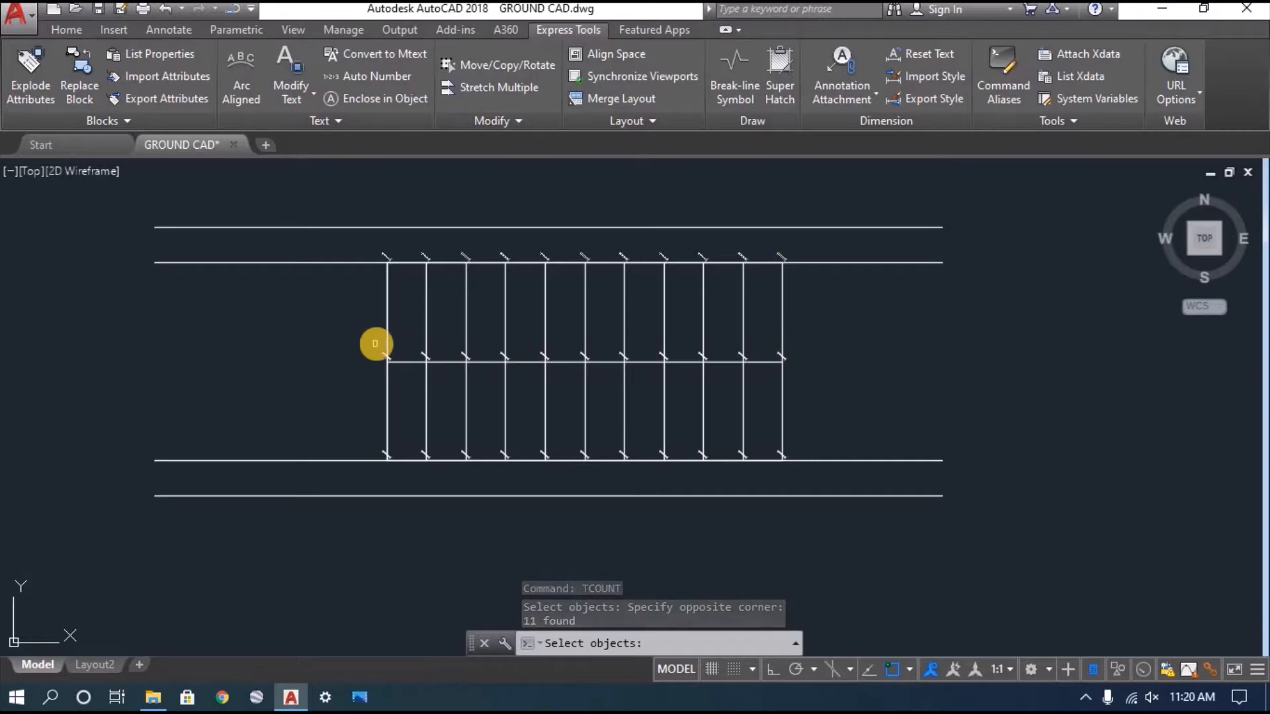
pyautogui.click(371, 344)
pyautogui.click(810, 377)
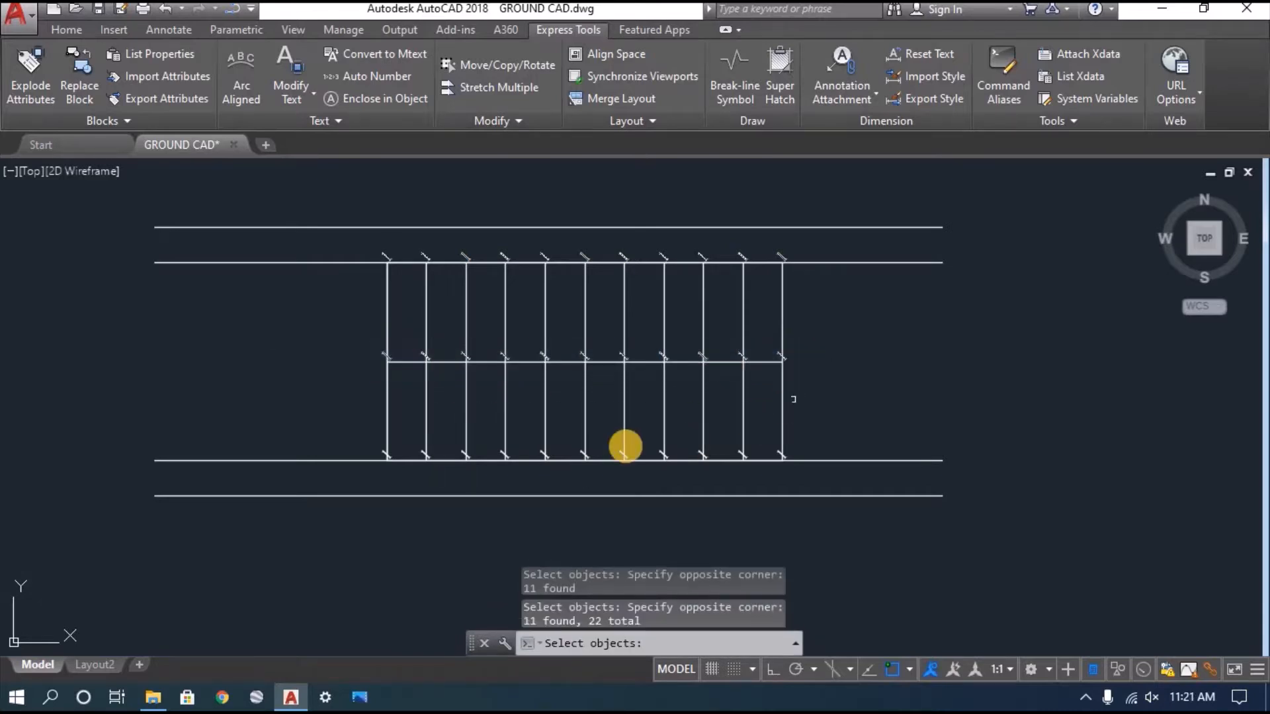
pyautogui.click(369, 439)
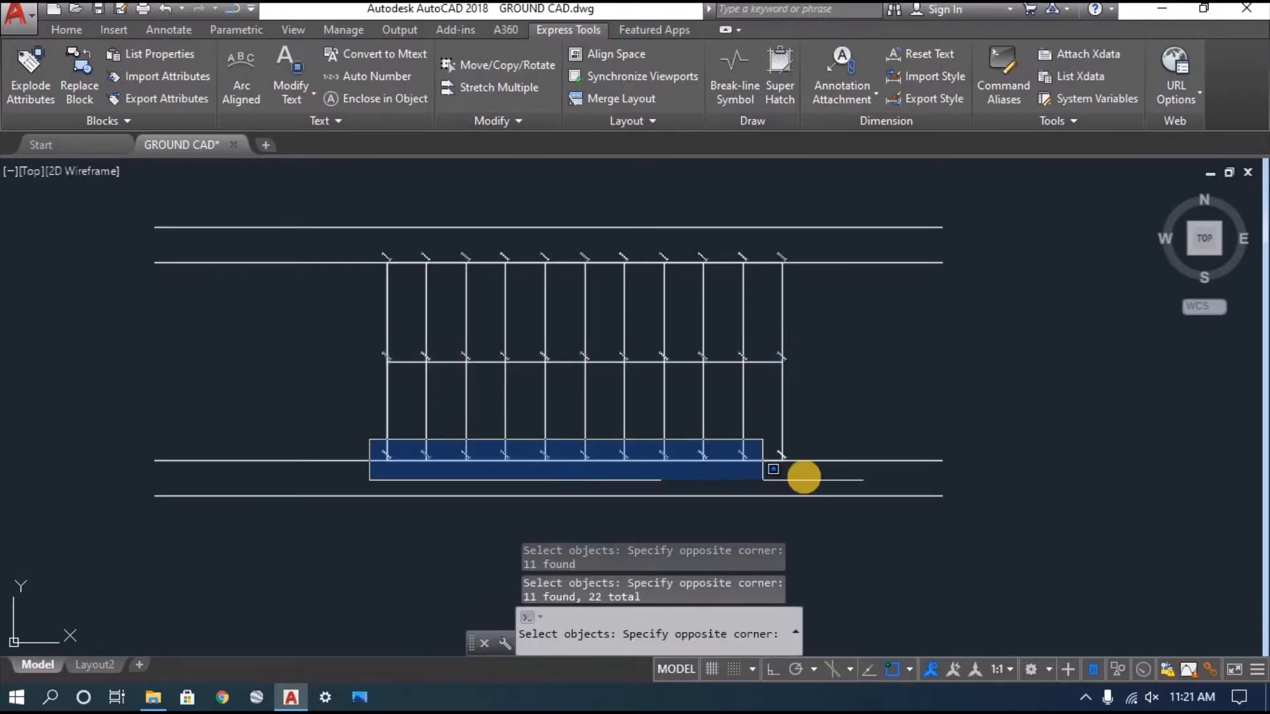
pyautogui.click(806, 475)
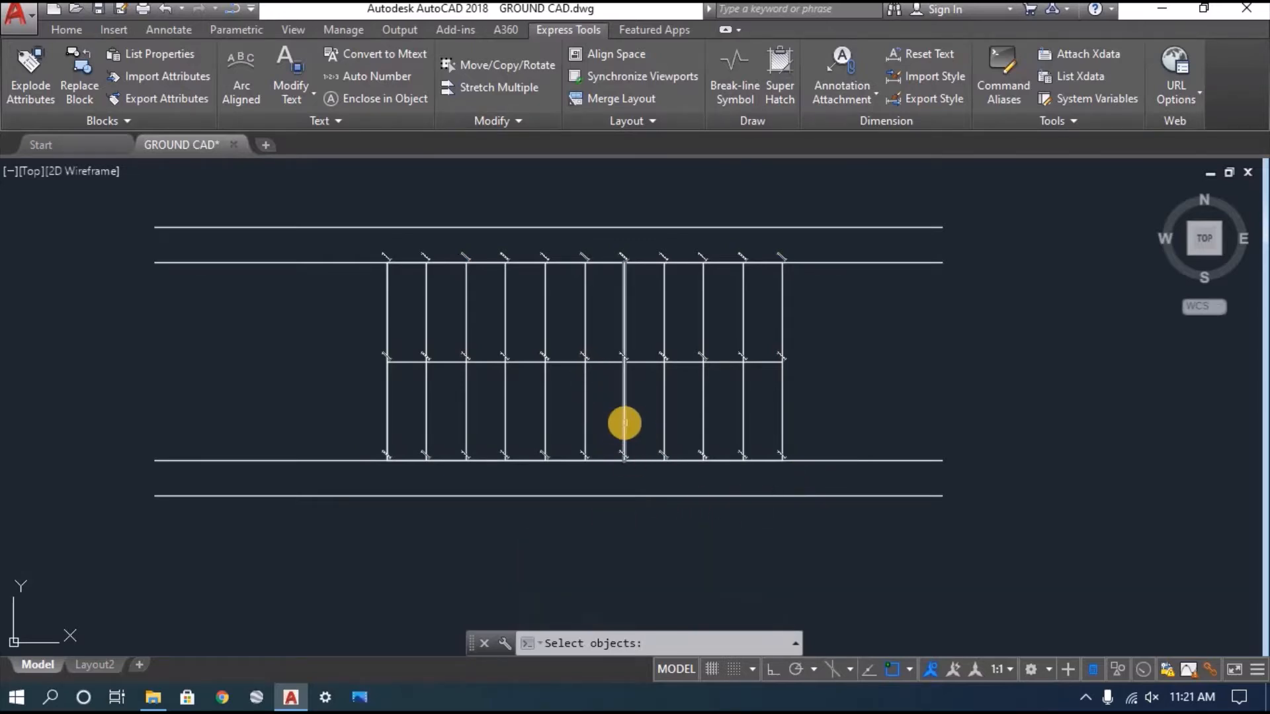
# - Complete the text selection and sort the selected objects by Select-order
pyautogui.write('ENTER')
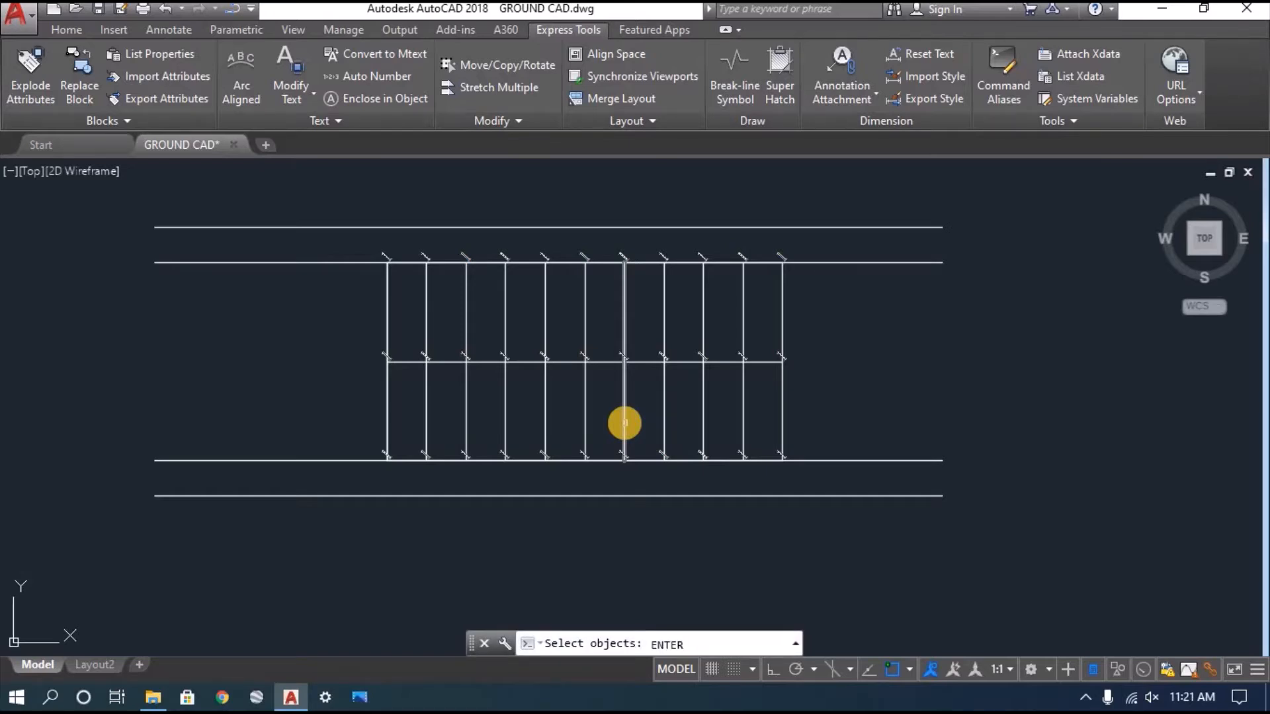
pyautogui.press('Return')
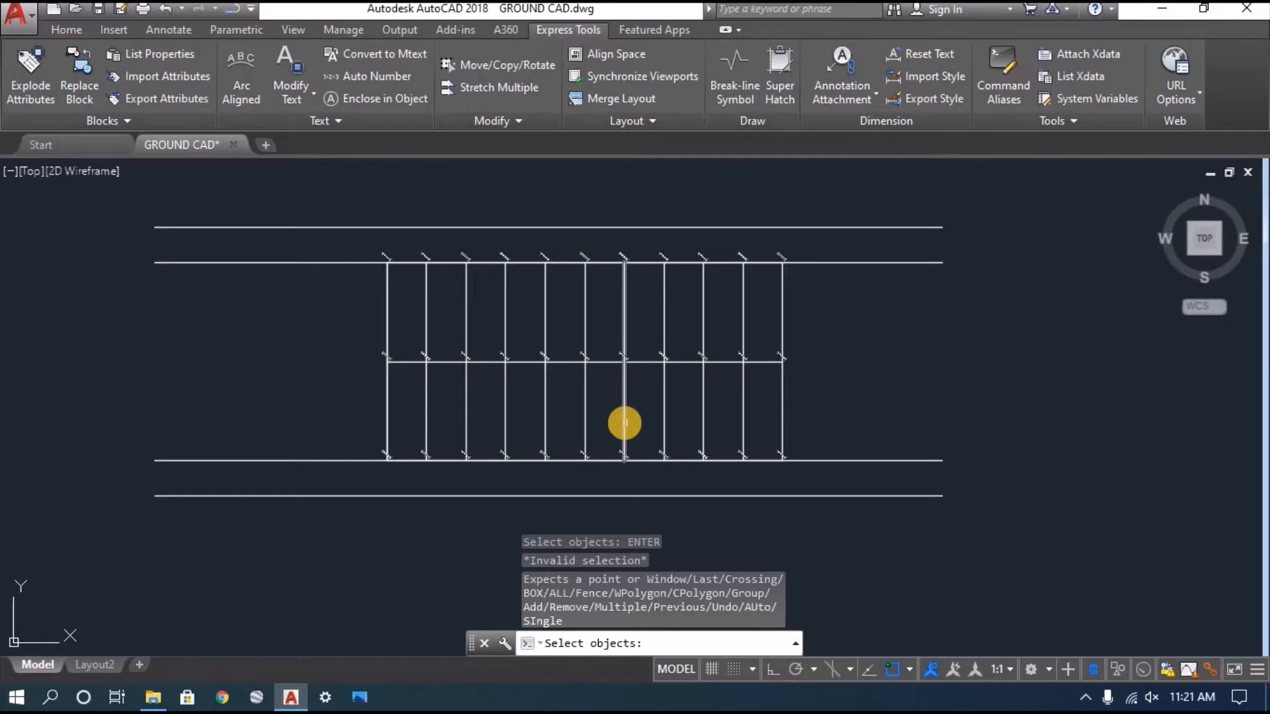
pyautogui.press('Return')
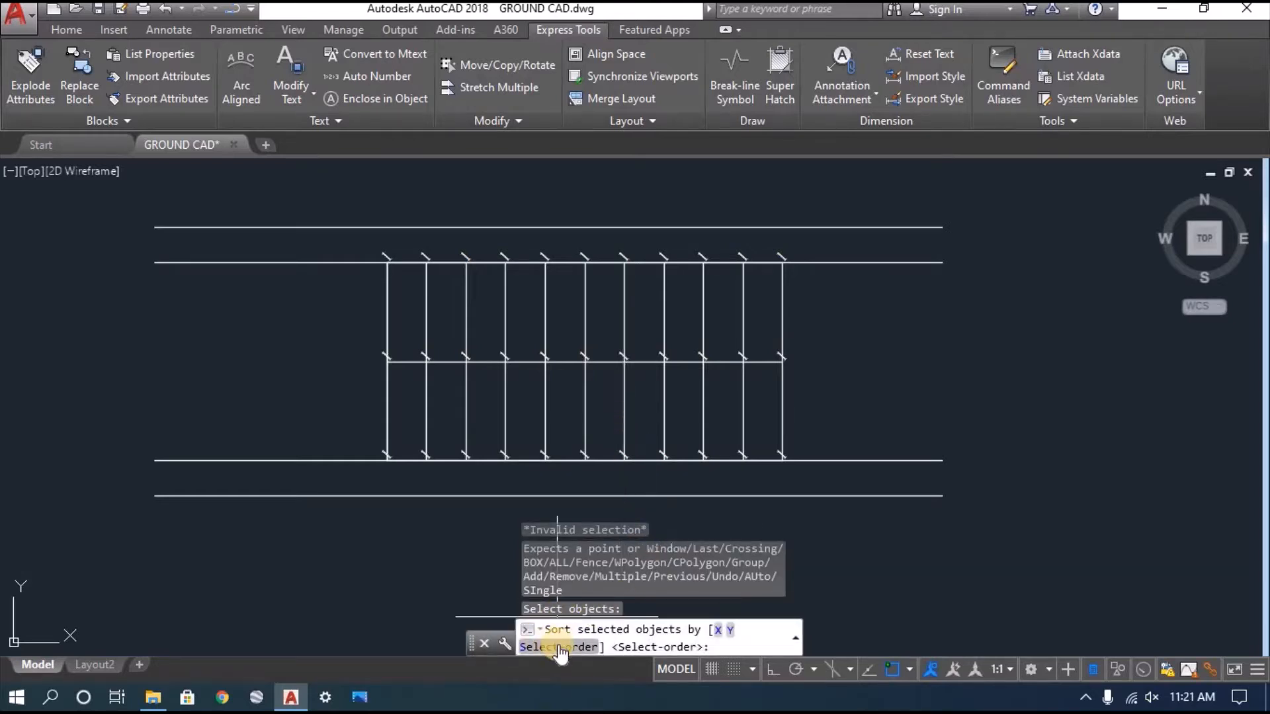
pyautogui.click(558, 647)
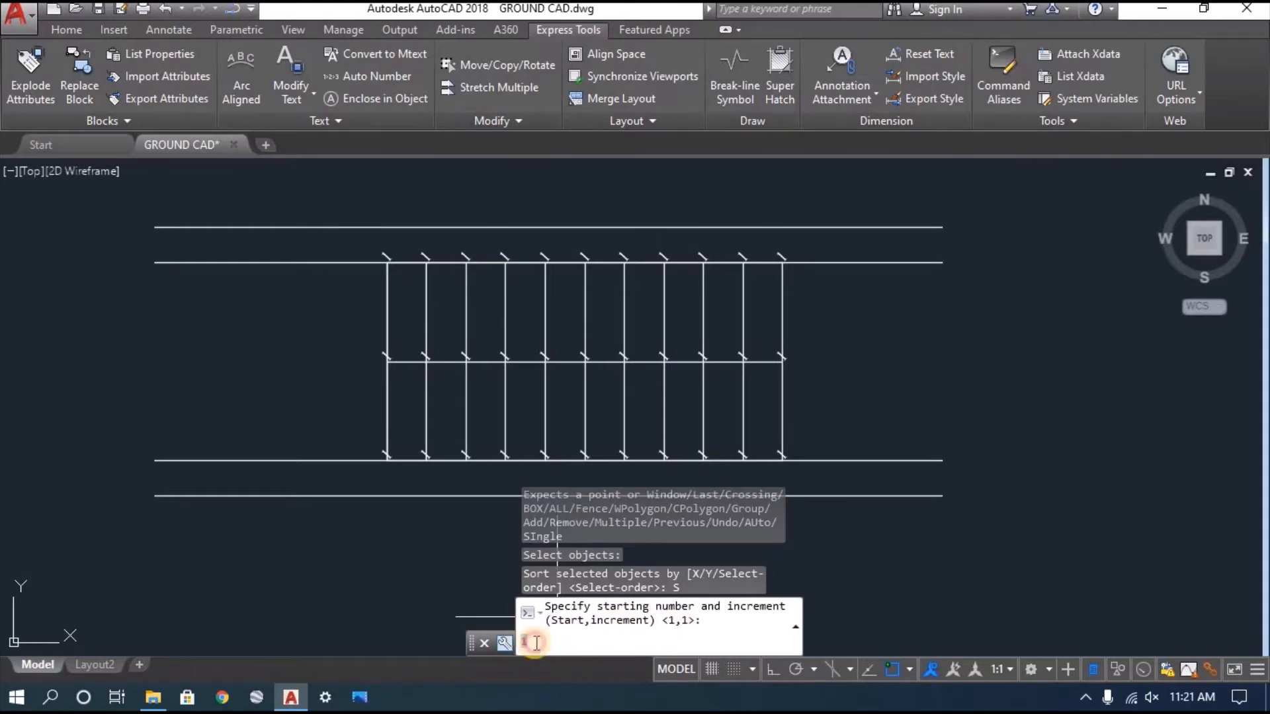
# - Number the selected texts starting from 1, with the numbers overwriting the existing text
pyautogui.press('Return')
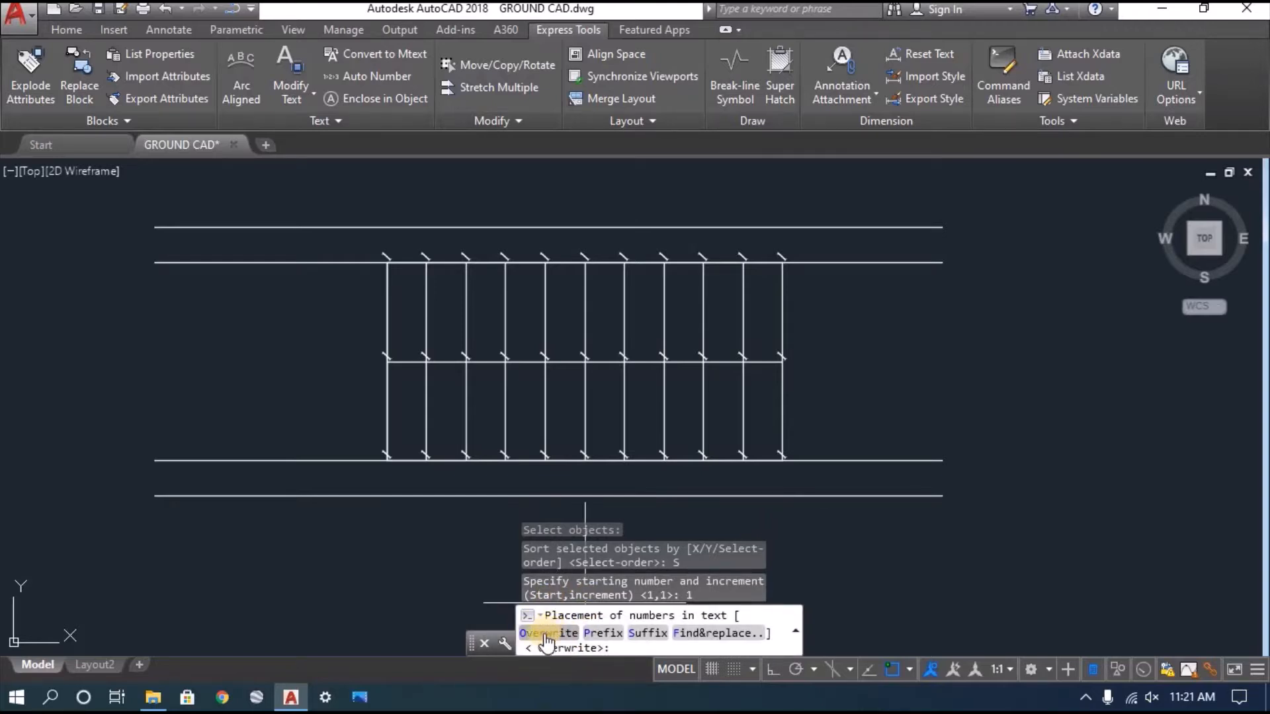
pyautogui.click(543, 633)
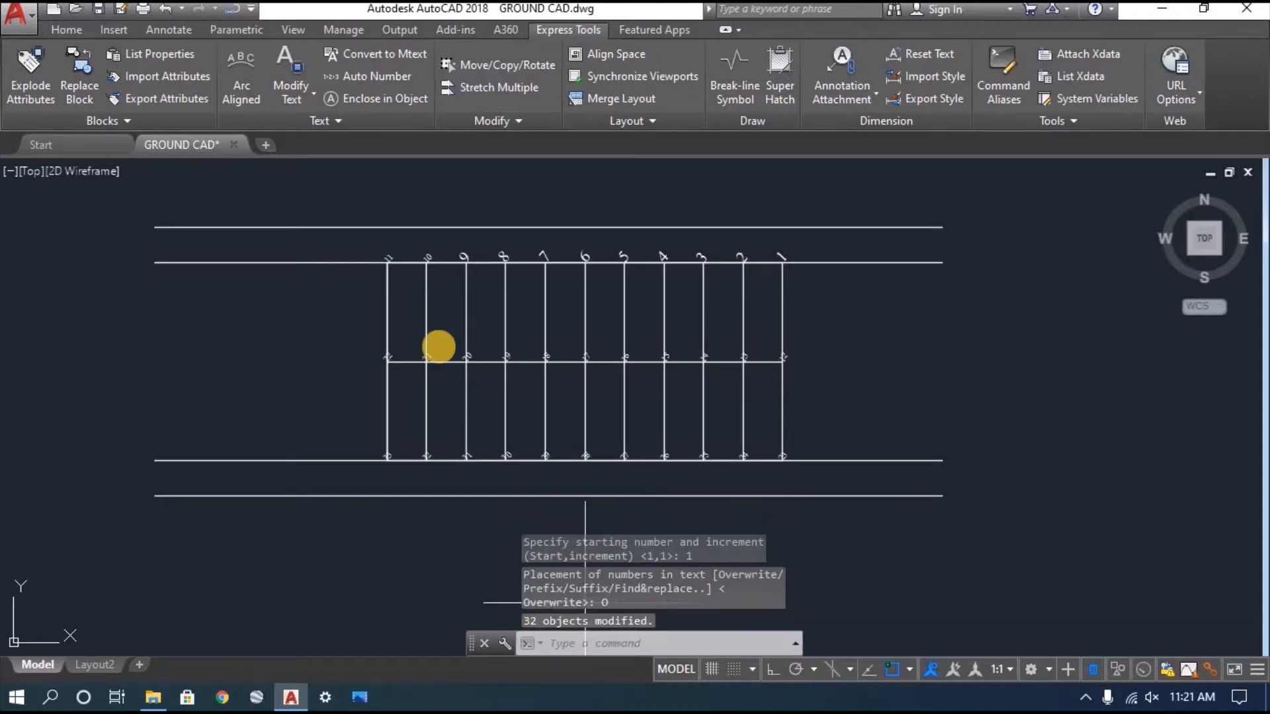
# - Examine the numbering sequence along the upper, middle and lower rows of grid intersections
pyautogui.scroll(2, 423, 288)
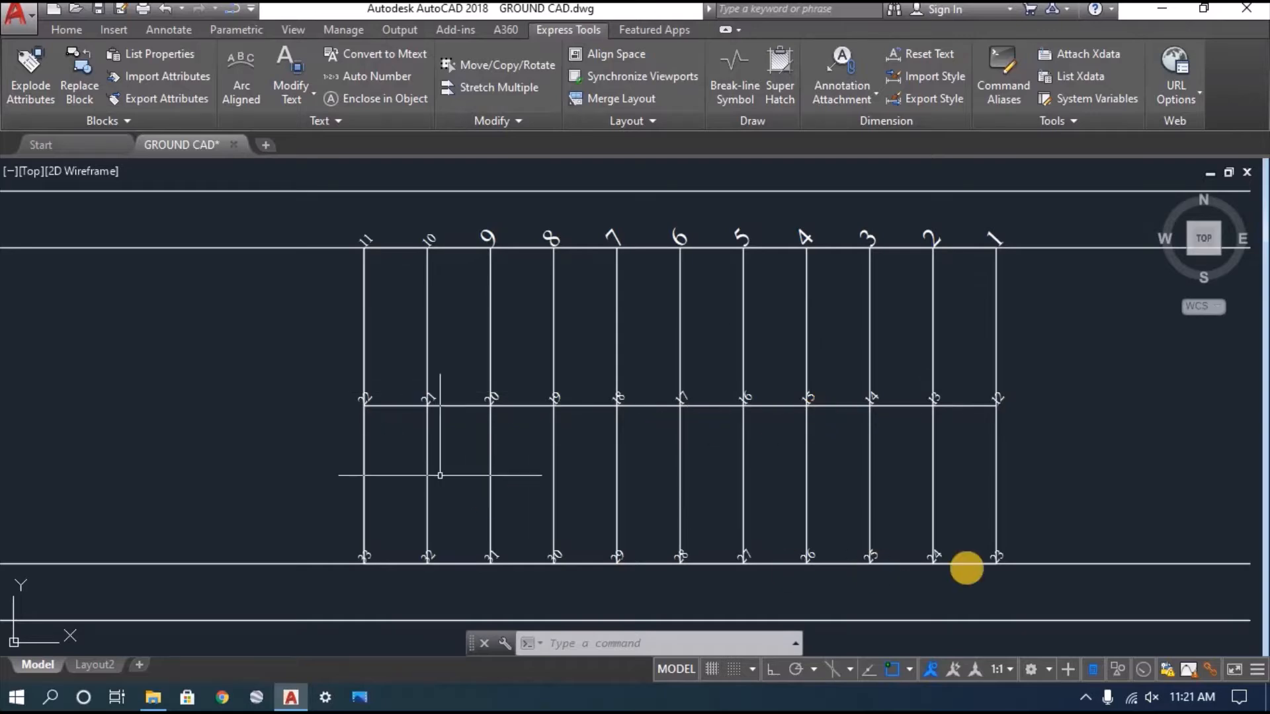
pyautogui.scroll(4, 985, 565)
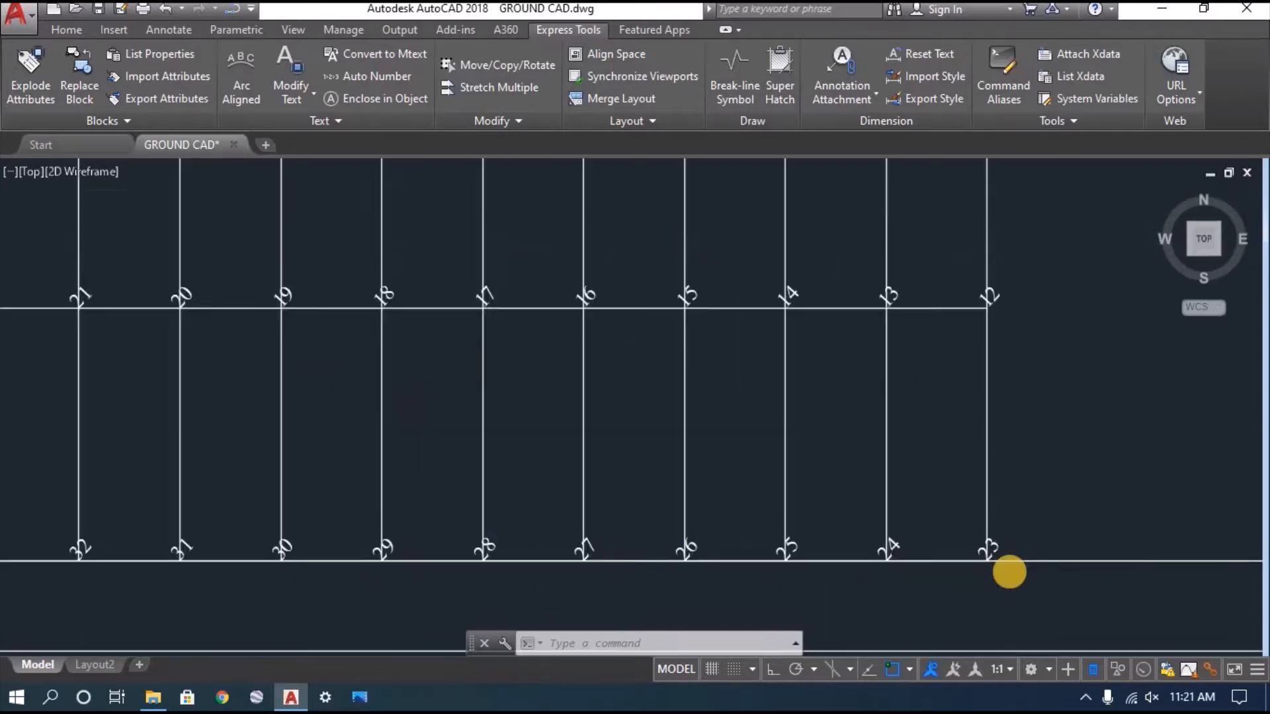
pyautogui.scroll(-6, 635, 463)
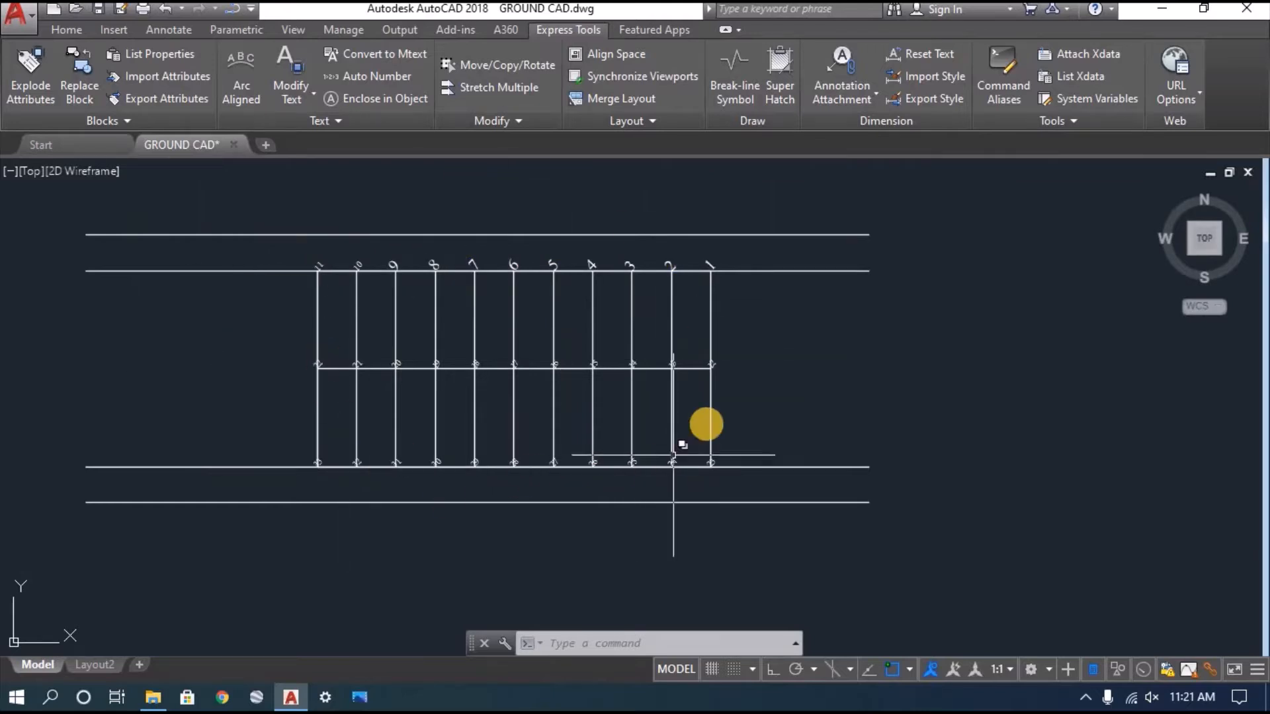
pyautogui.scroll(-3, 666, 400)
pyautogui.scroll(3, 642, 395)
pyautogui.scroll(2, 642, 395)
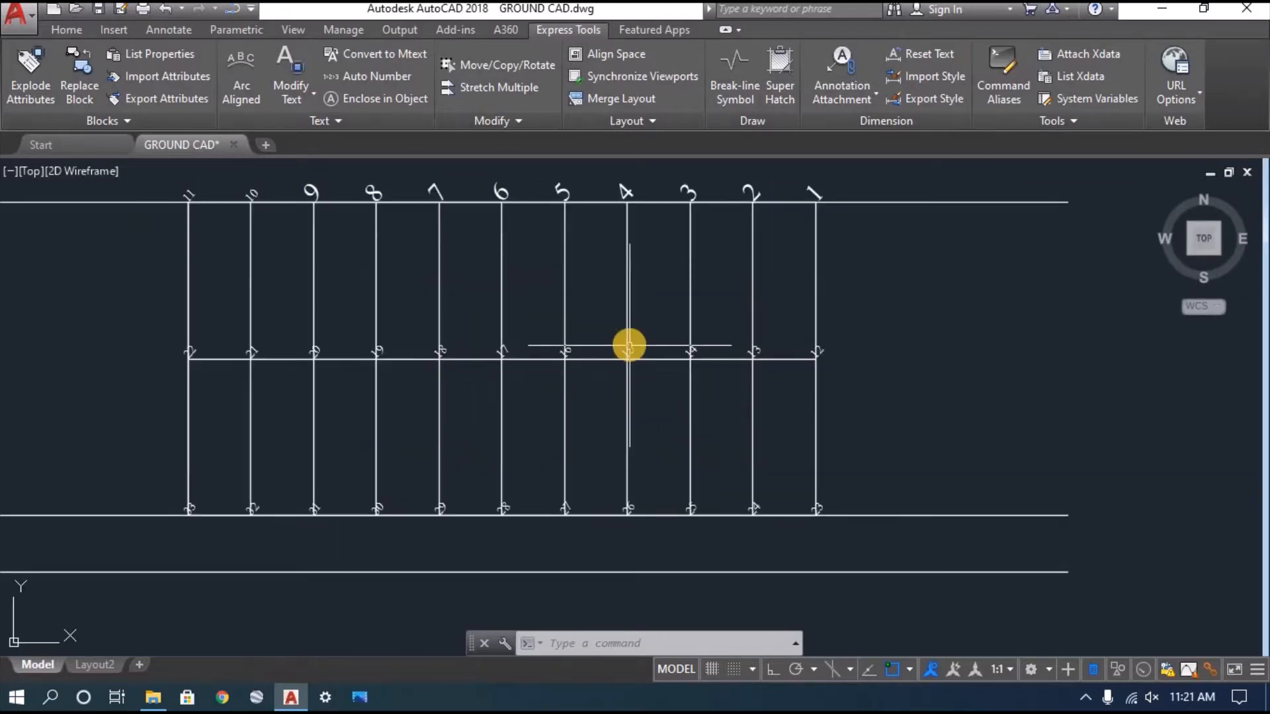
pyautogui.scroll(-2, 626, 343)
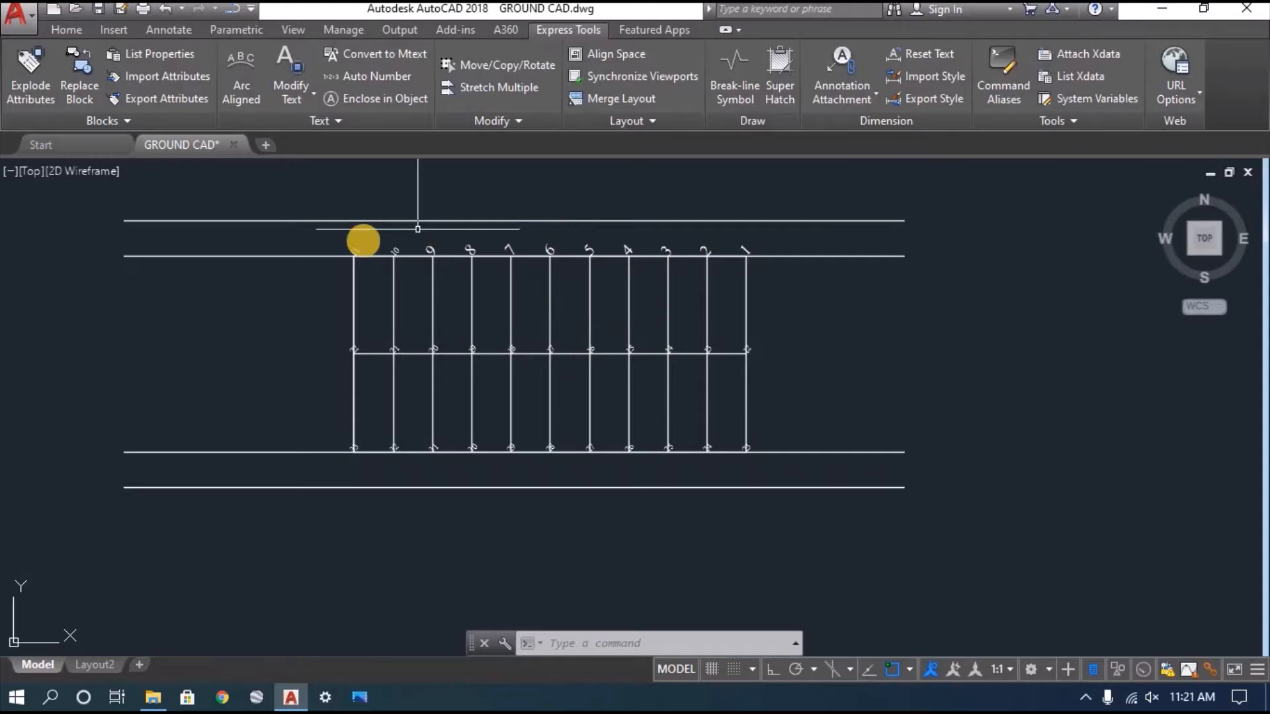
pyautogui.click(66, 29)
pyautogui.write('D')
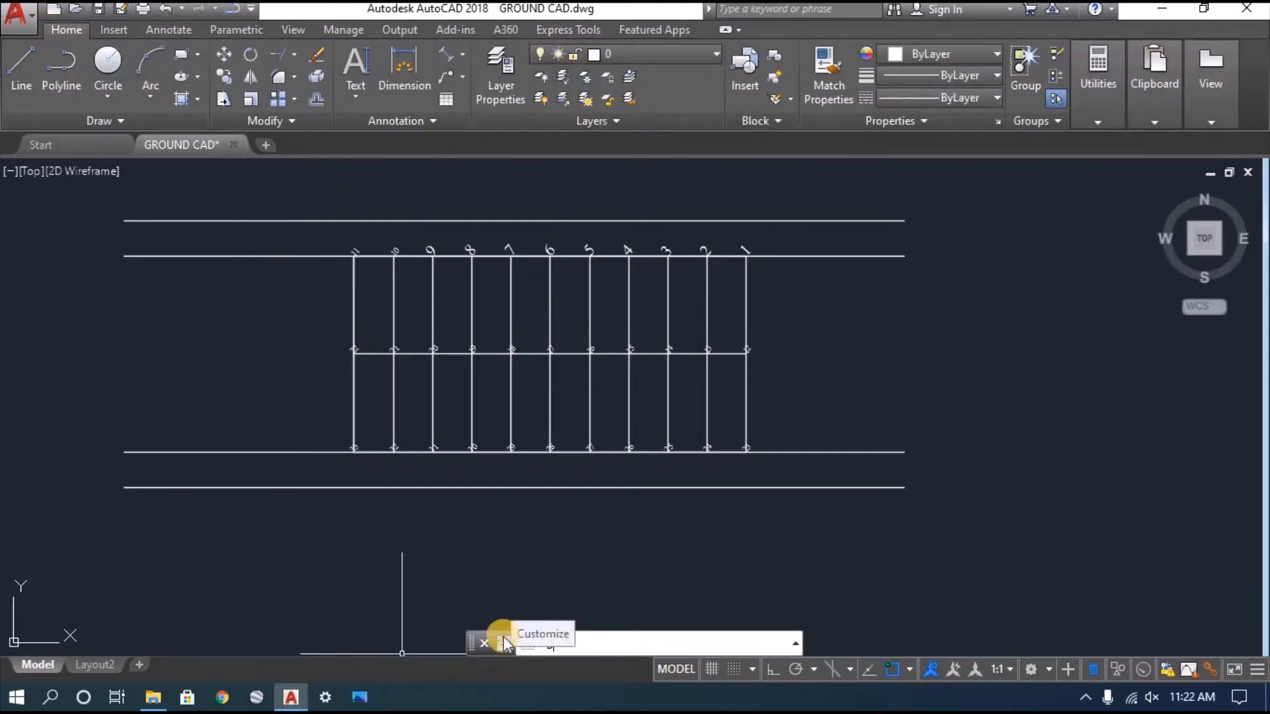
pyautogui.write('AT')
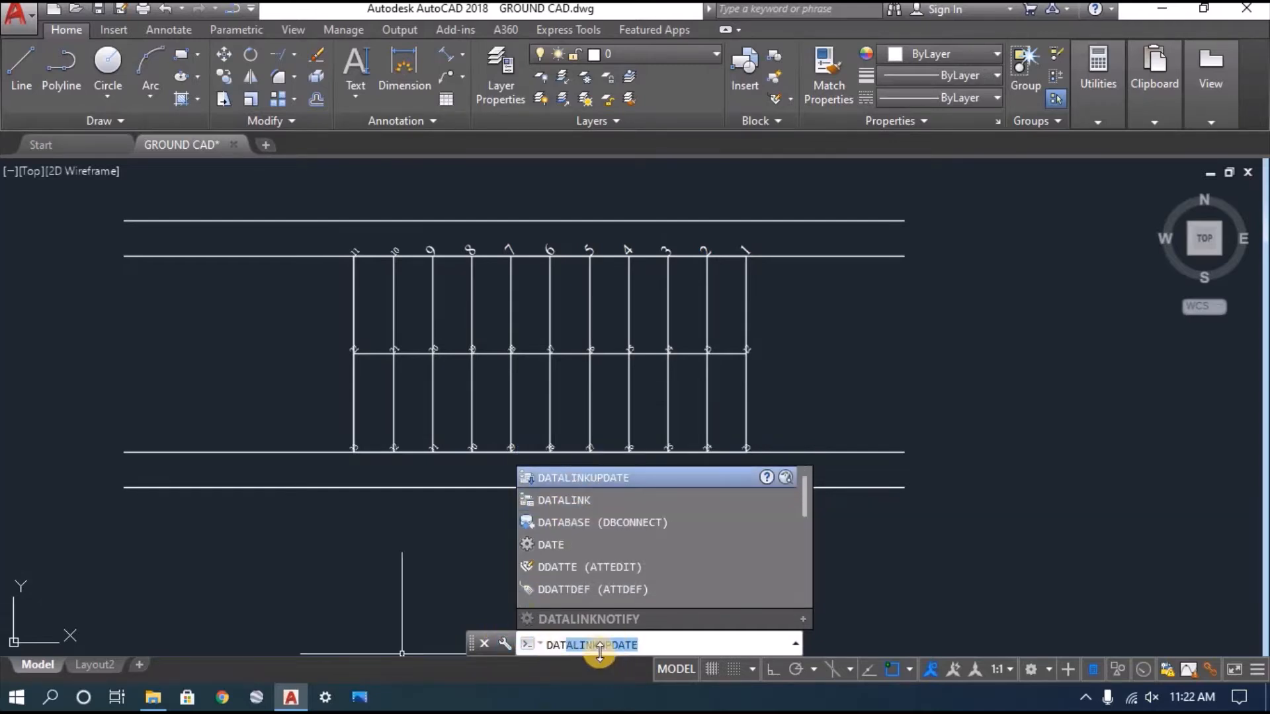
pyautogui.write('A')
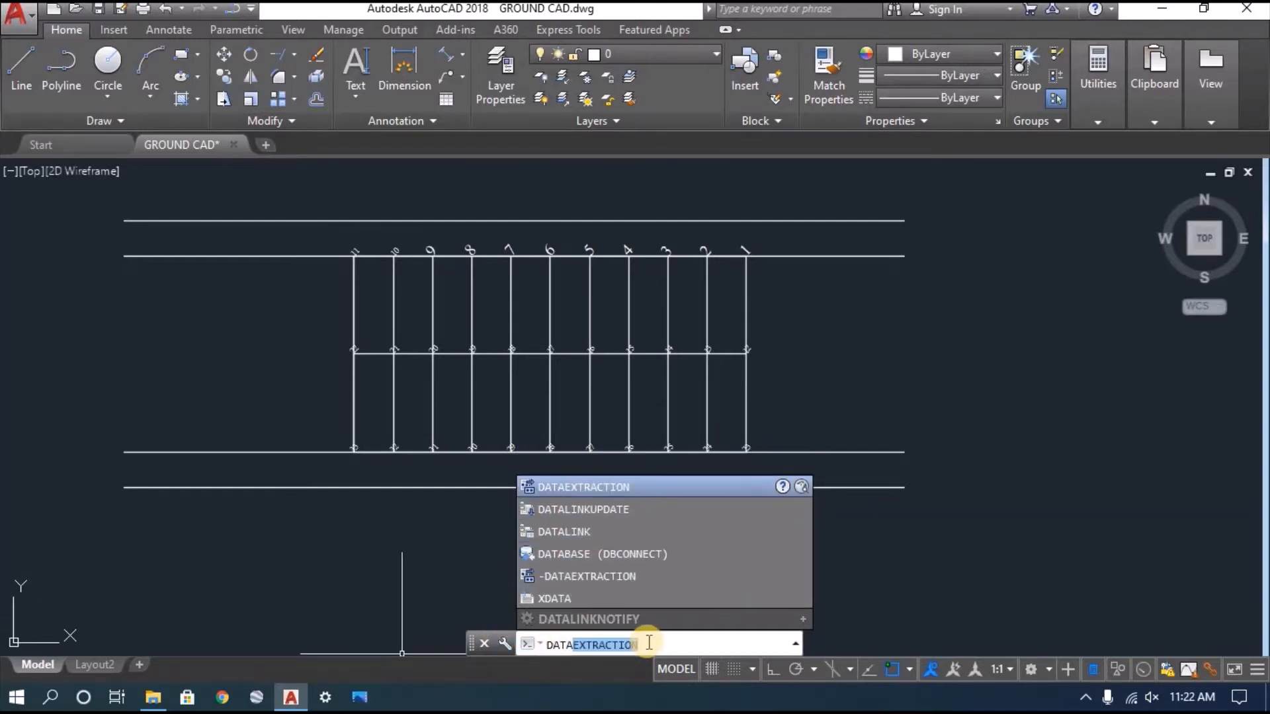
pyautogui.press('Return')
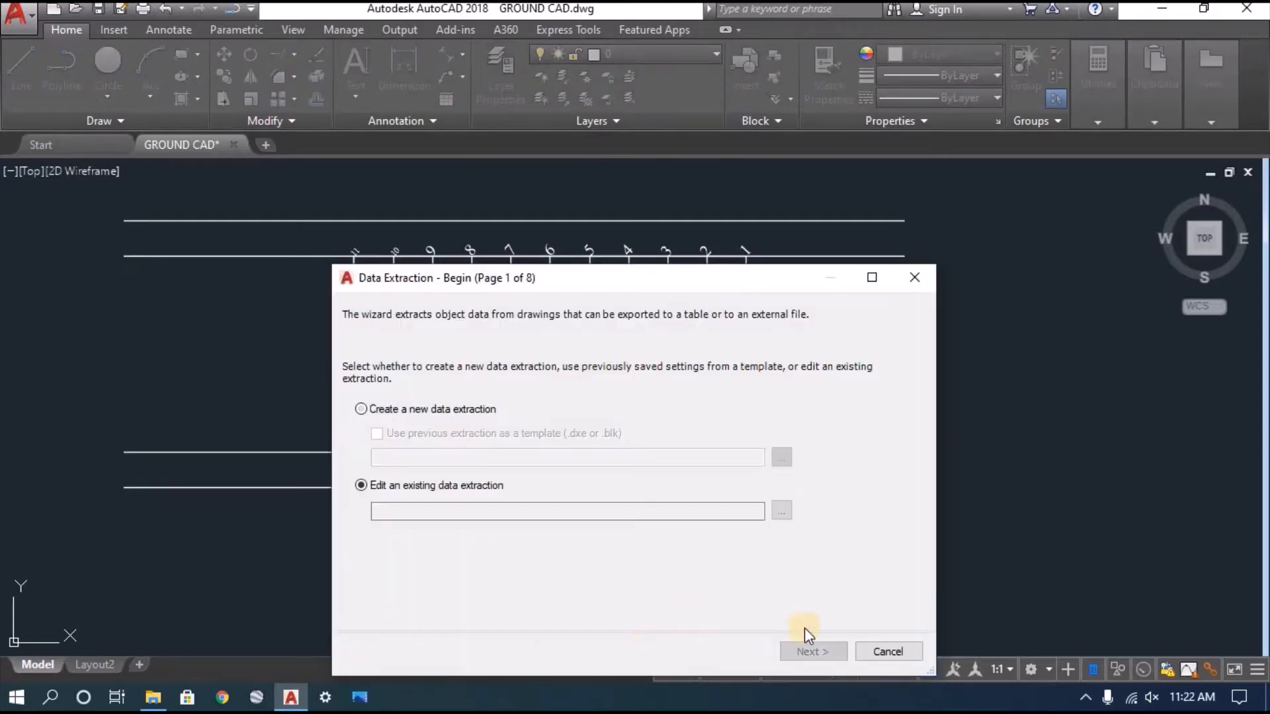
pyautogui.click(914, 281)
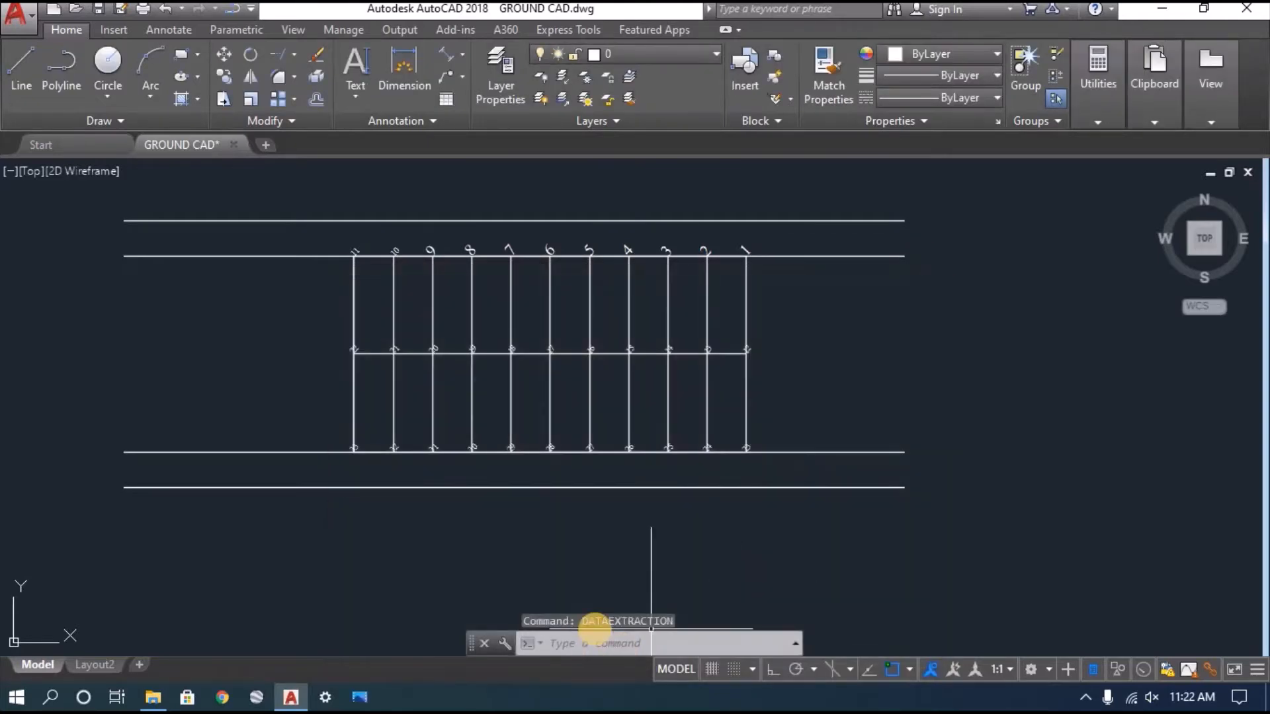
# - Start a new data extraction saved in the EXTRACTING COORDINATES folder, using the current drawing with both Polyline and Text objects
pyautogui.write('DATAEXT')
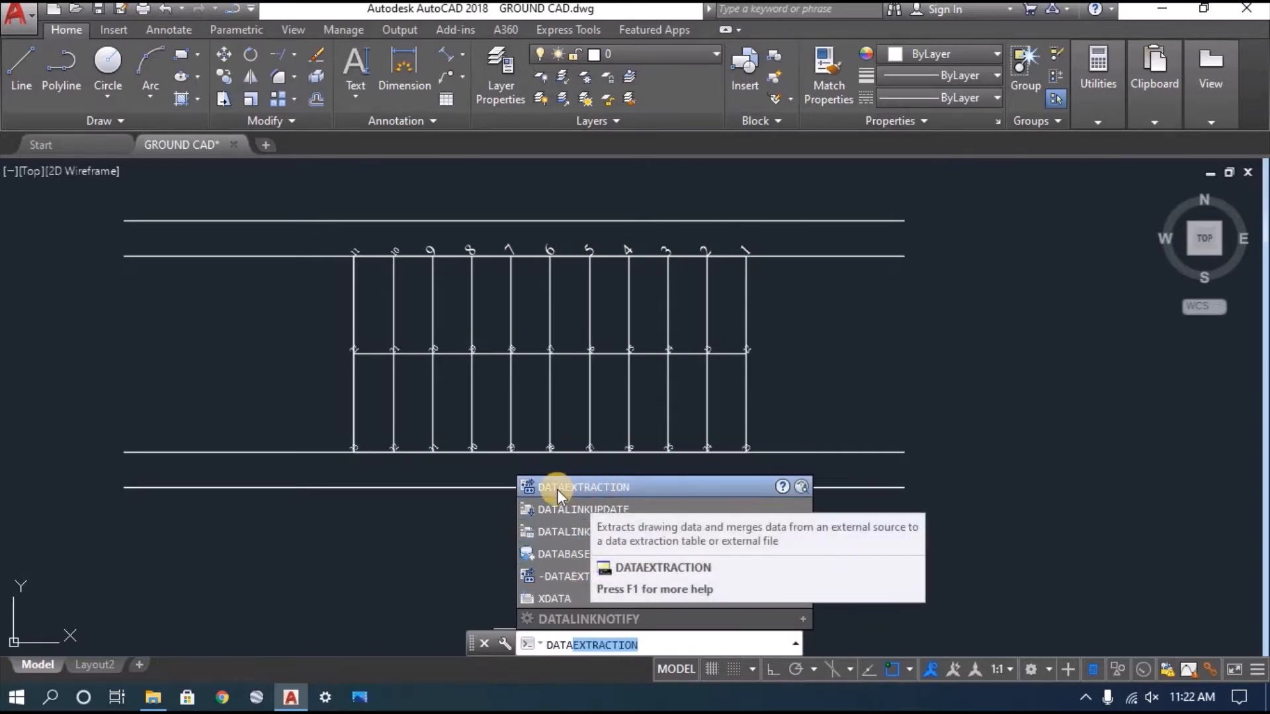
pyautogui.click(590, 486)
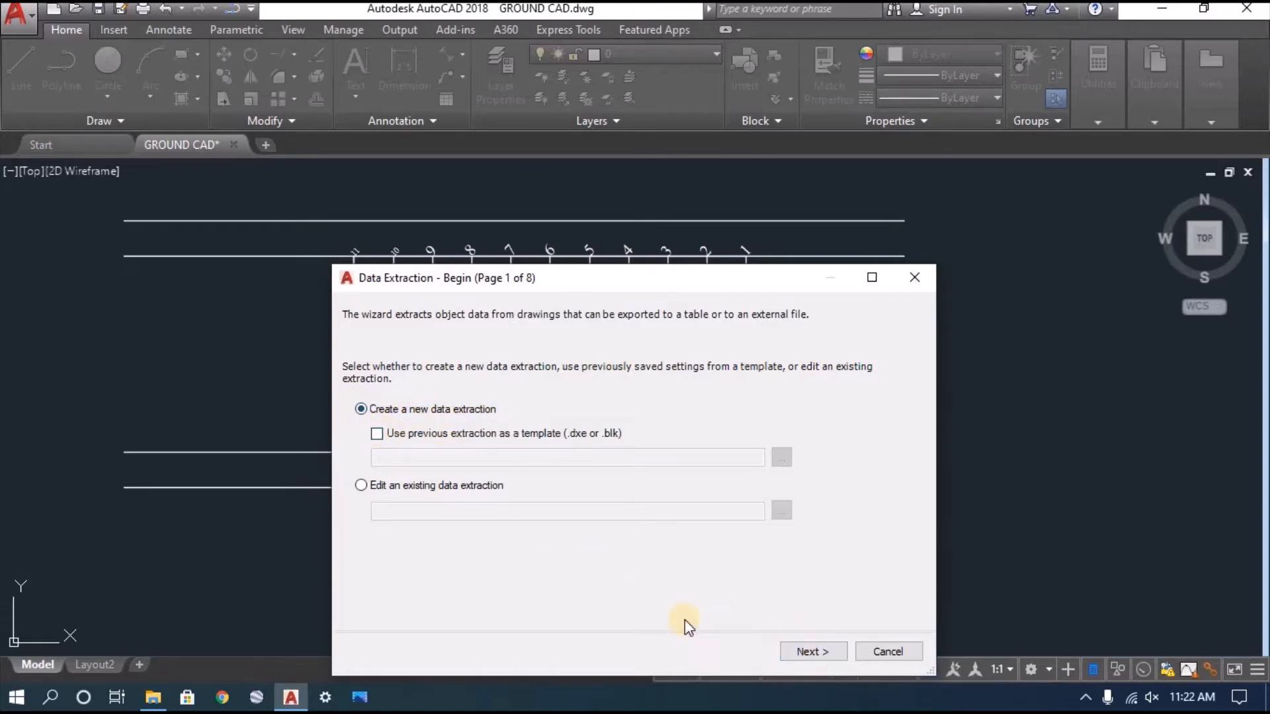
pyautogui.click(806, 652)
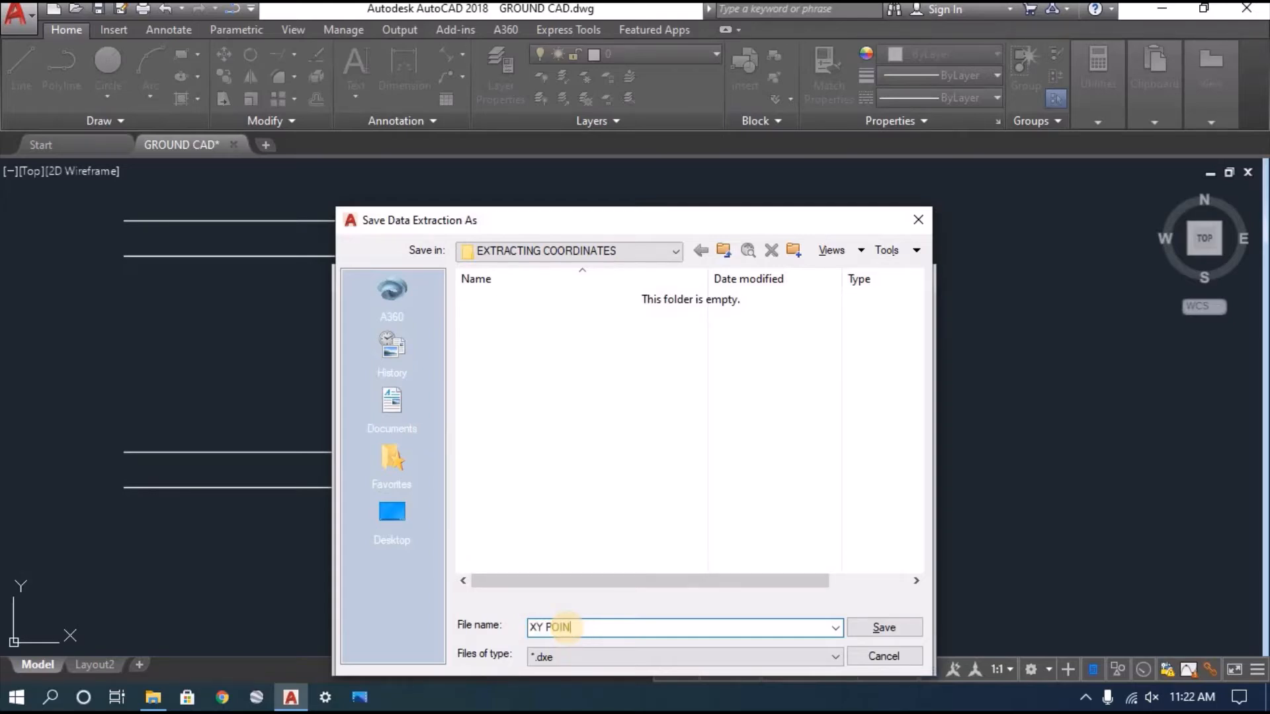
pyautogui.click(887, 626)
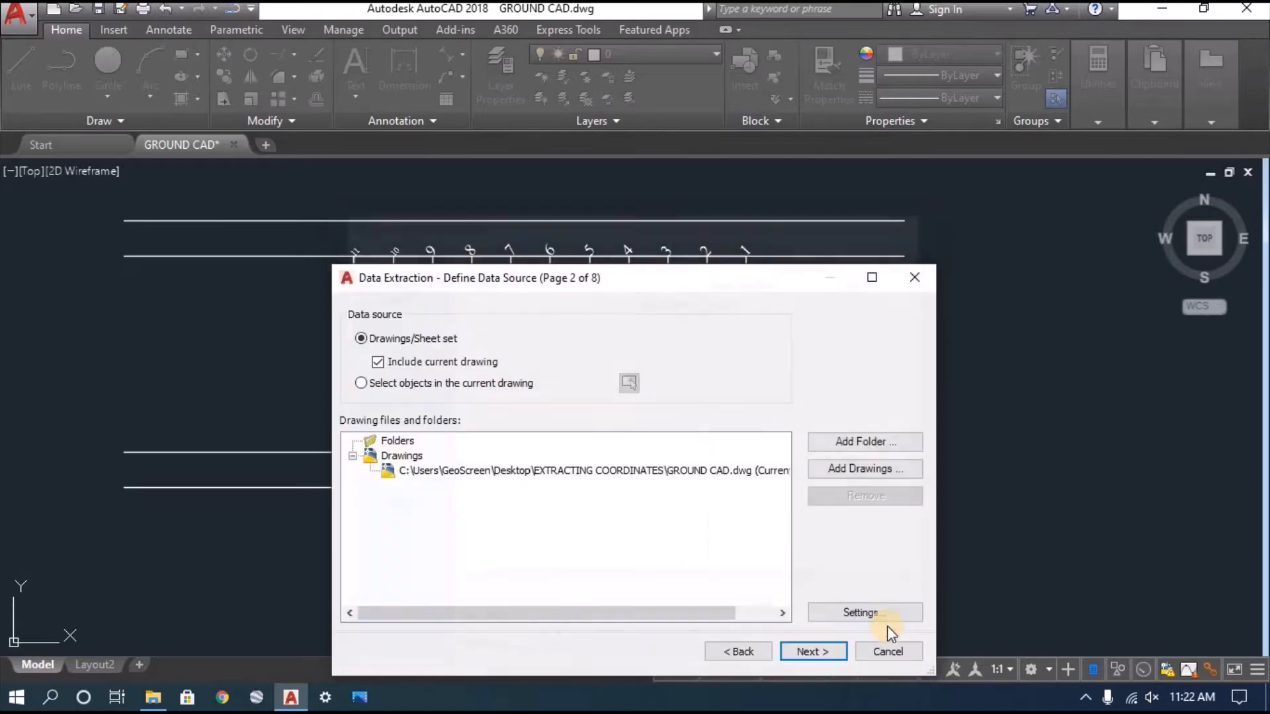
pyautogui.click(812, 653)
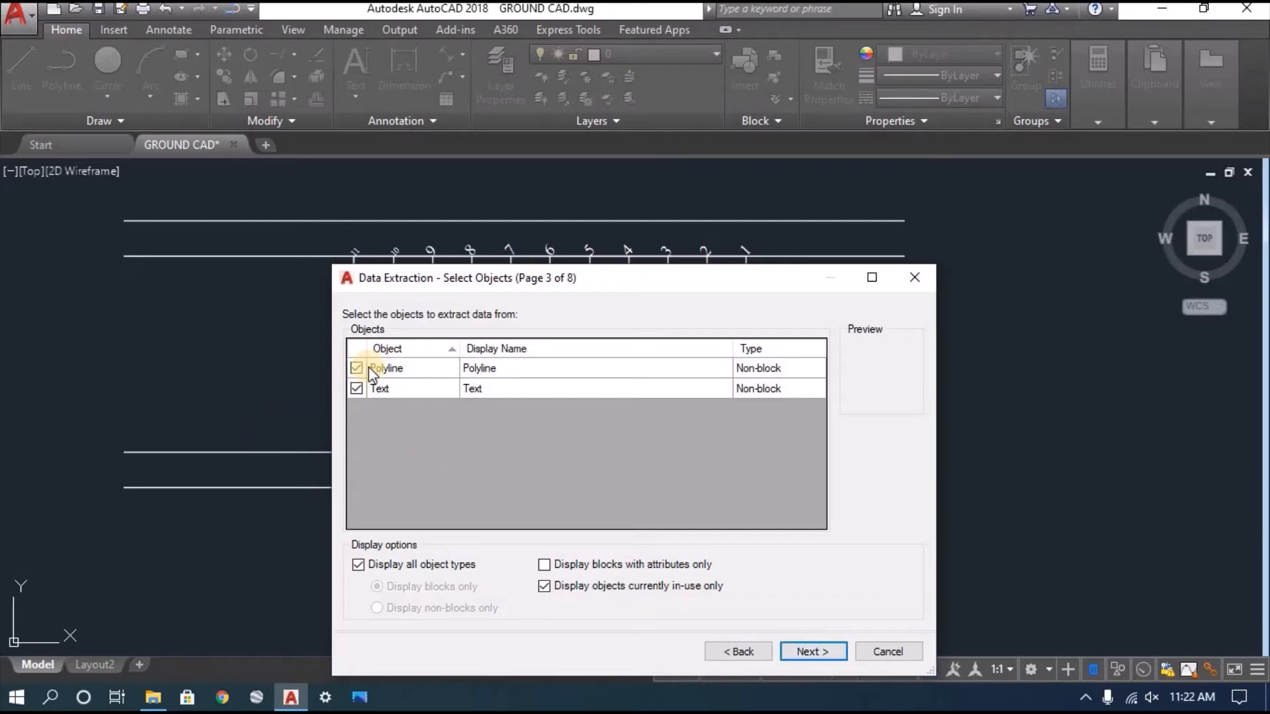
pyautogui.click(817, 653)
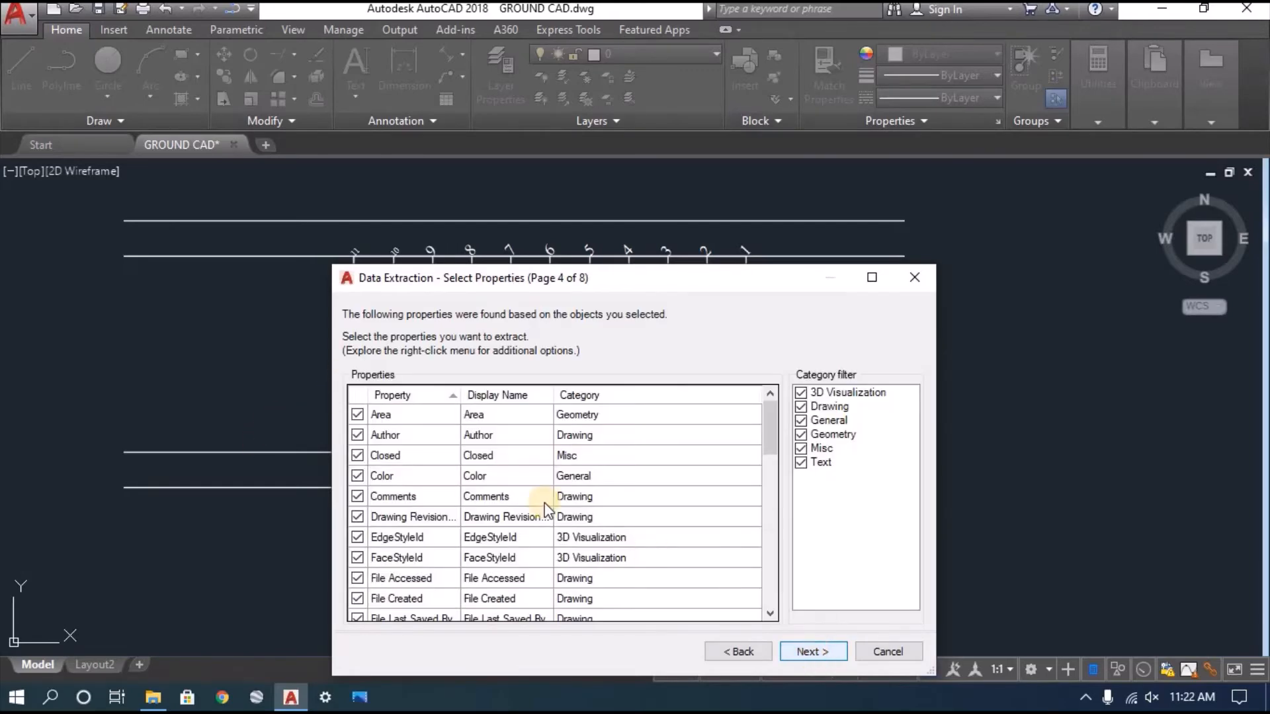
# - Exclude the 3D Visualization, Drawing, General and Misc property categories, keeping only Geometry and Text
pyautogui.click(801, 393)
pyautogui.click(801, 406)
pyautogui.click(801, 424)
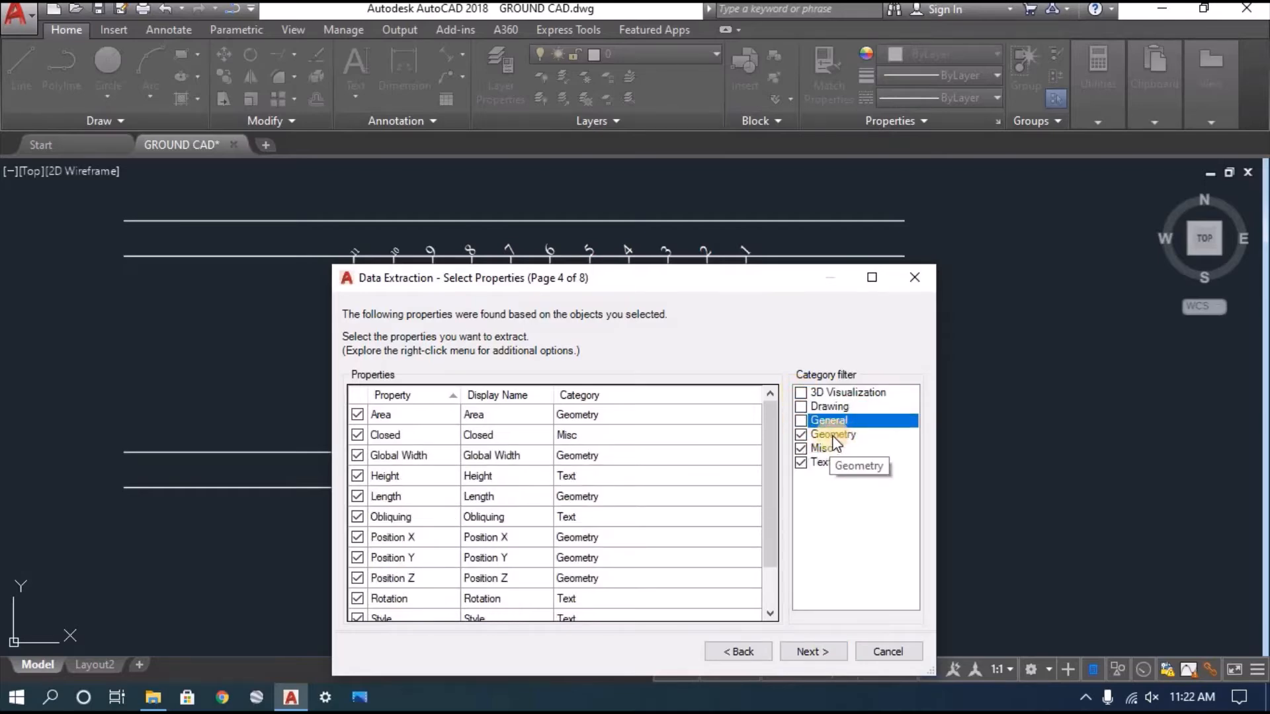
pyautogui.click(801, 448)
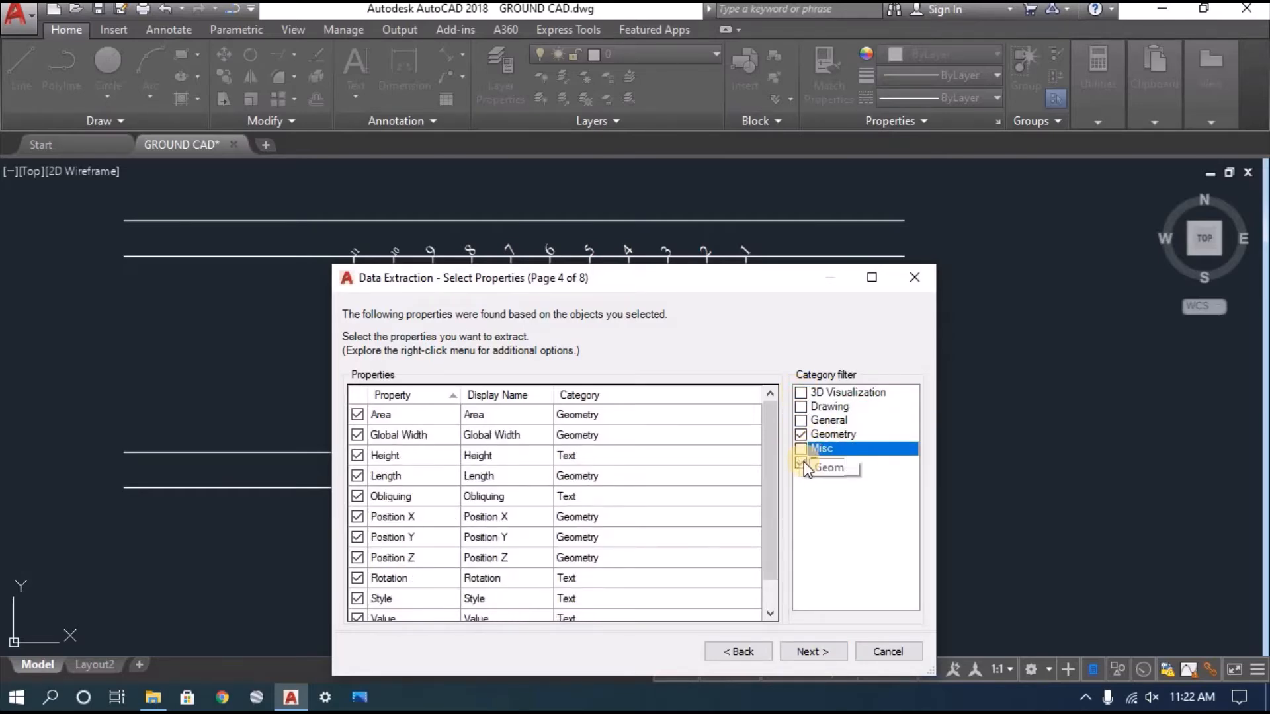
# - Keep only the Position X, Position Y, Position Z and Value properties for extraction and proceed to refining the data
pyautogui.click(358, 414)
pyautogui.click(358, 435)
pyautogui.click(357, 455)
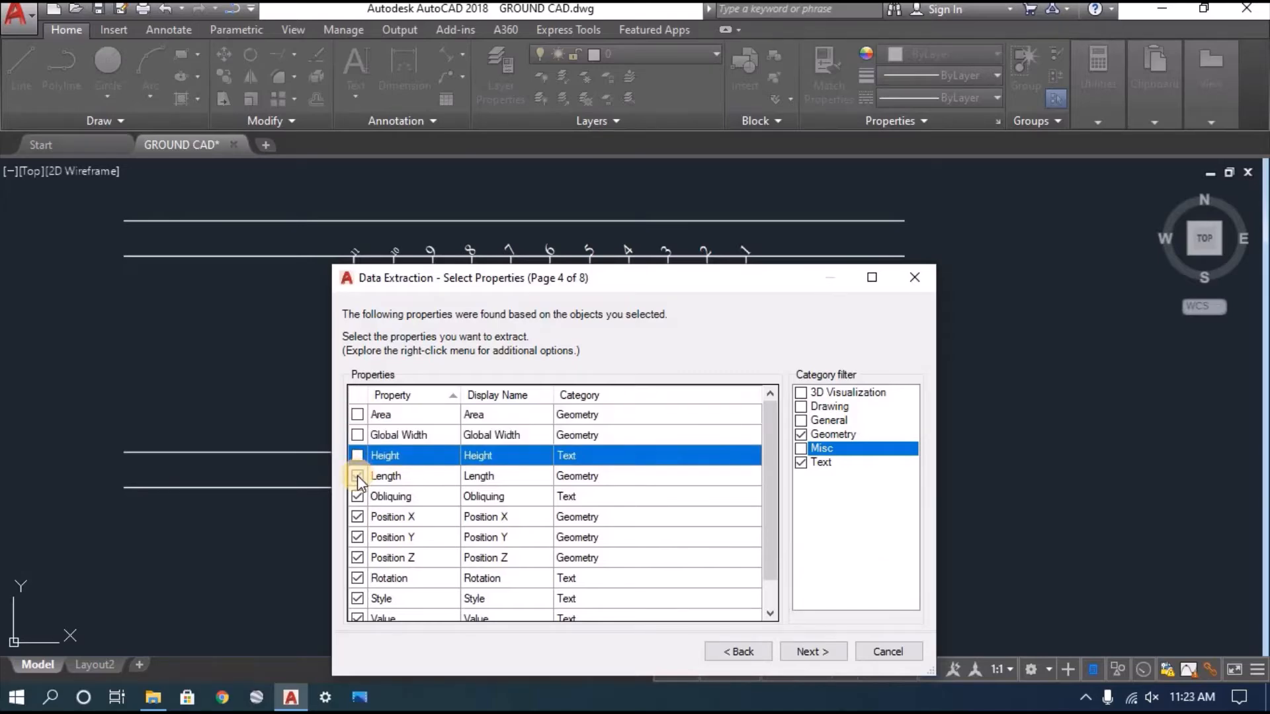
pyautogui.click(358, 477)
pyautogui.click(357, 496)
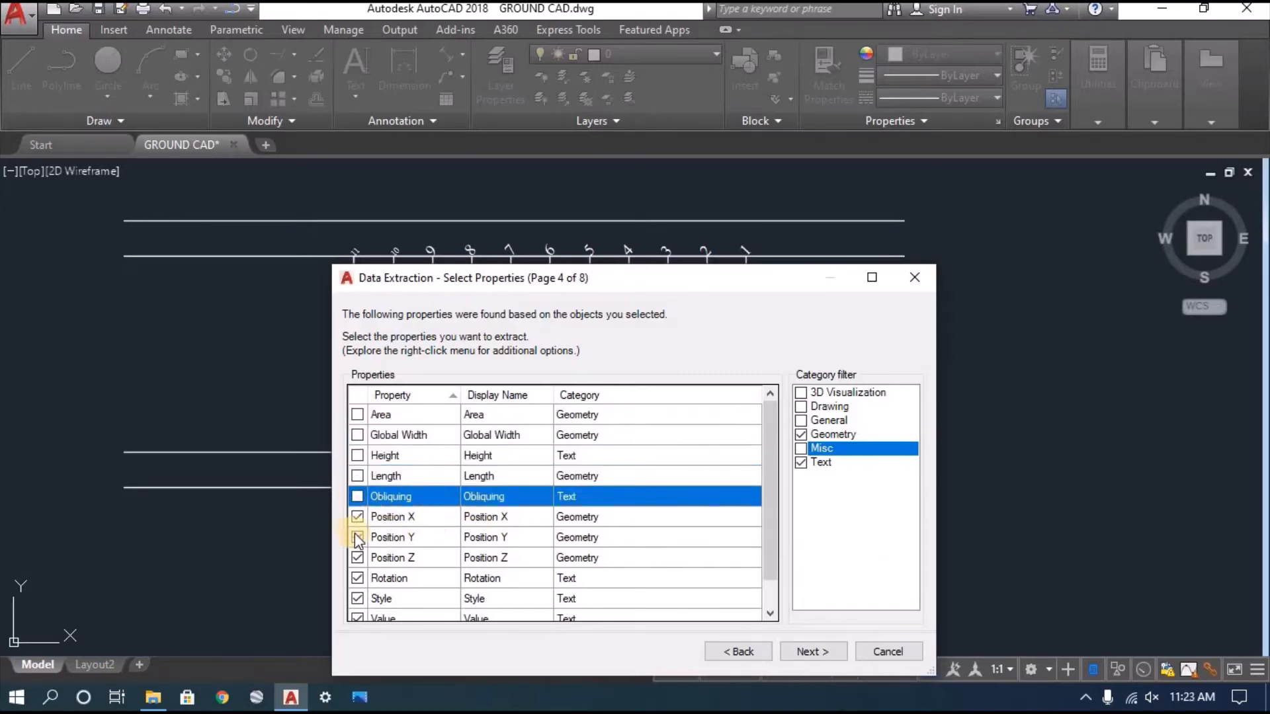
pyautogui.click(357, 578)
pyautogui.click(358, 599)
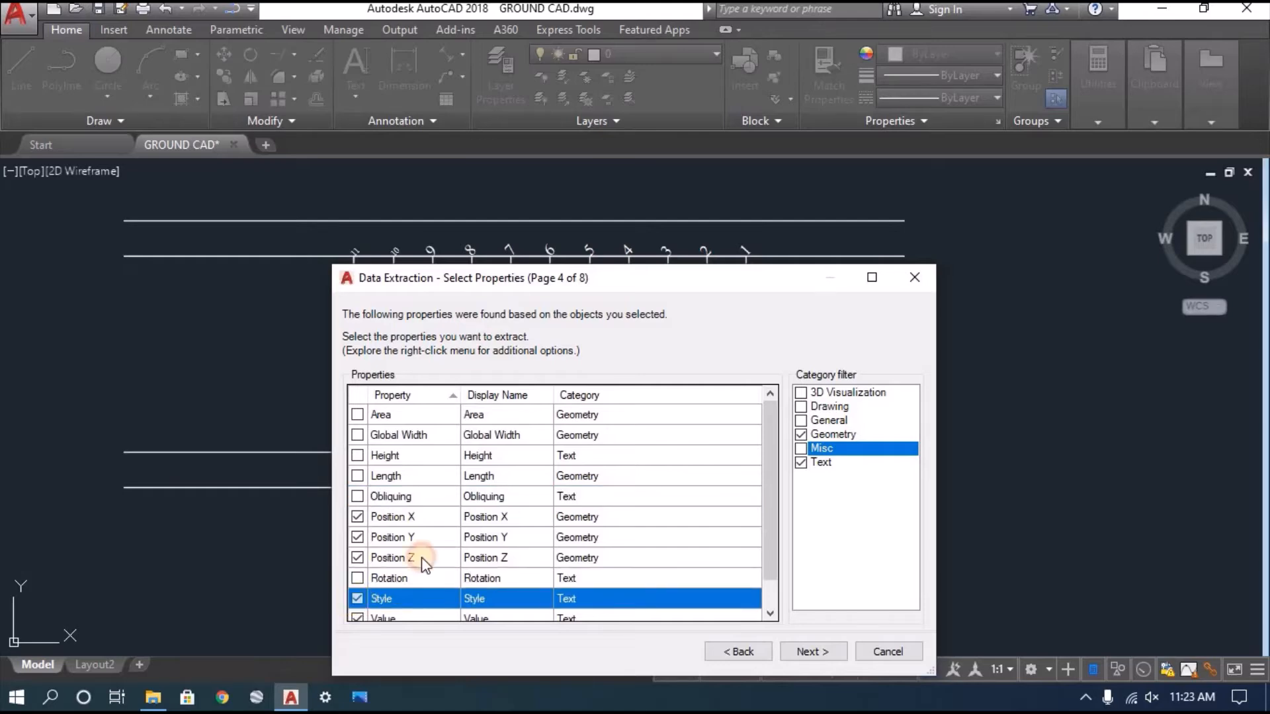
pyautogui.scroll(-1, 420, 562)
pyautogui.click(357, 599)
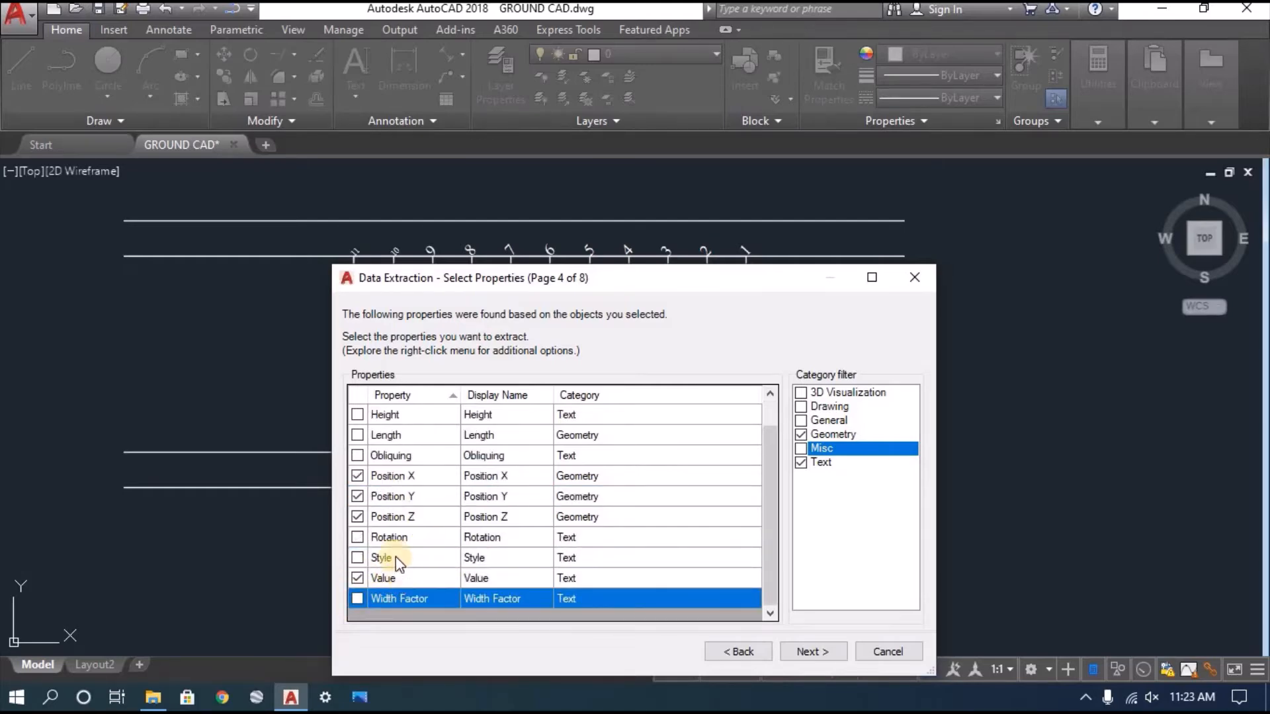
pyautogui.click(808, 649)
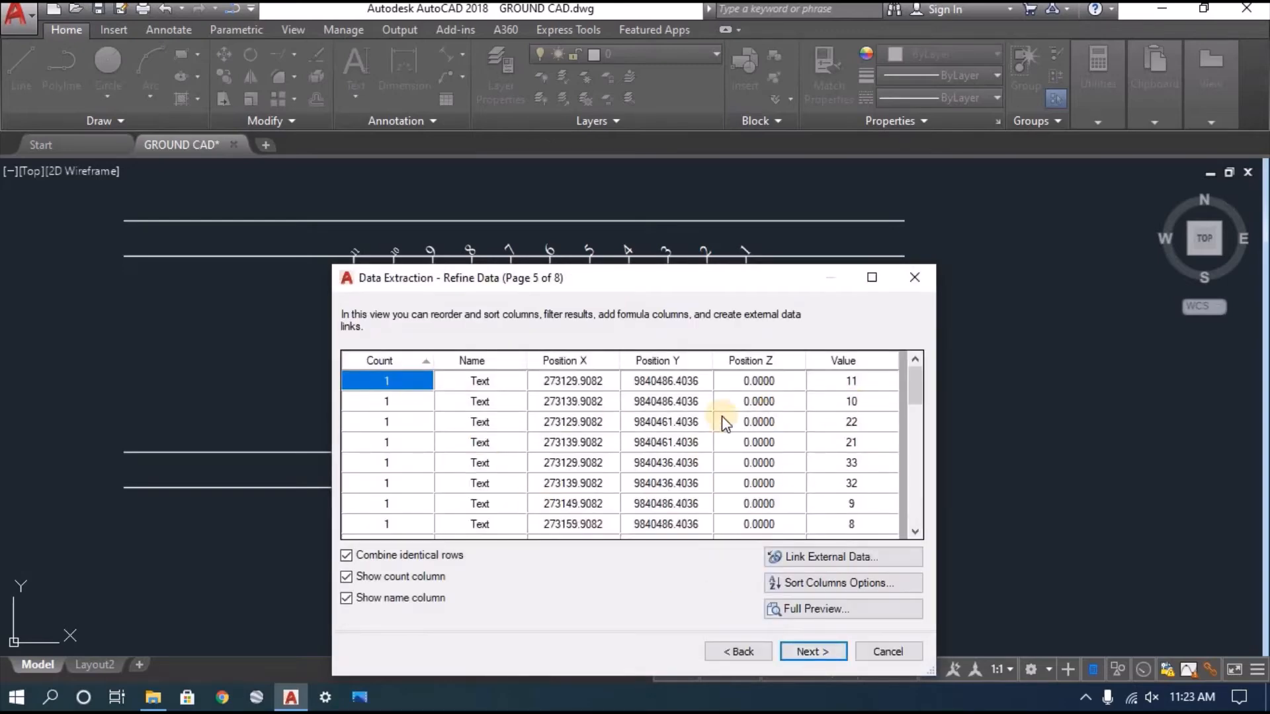
# - Hide the Count and Name columns in the extracted data table
pyautogui.rightClick(371, 359)
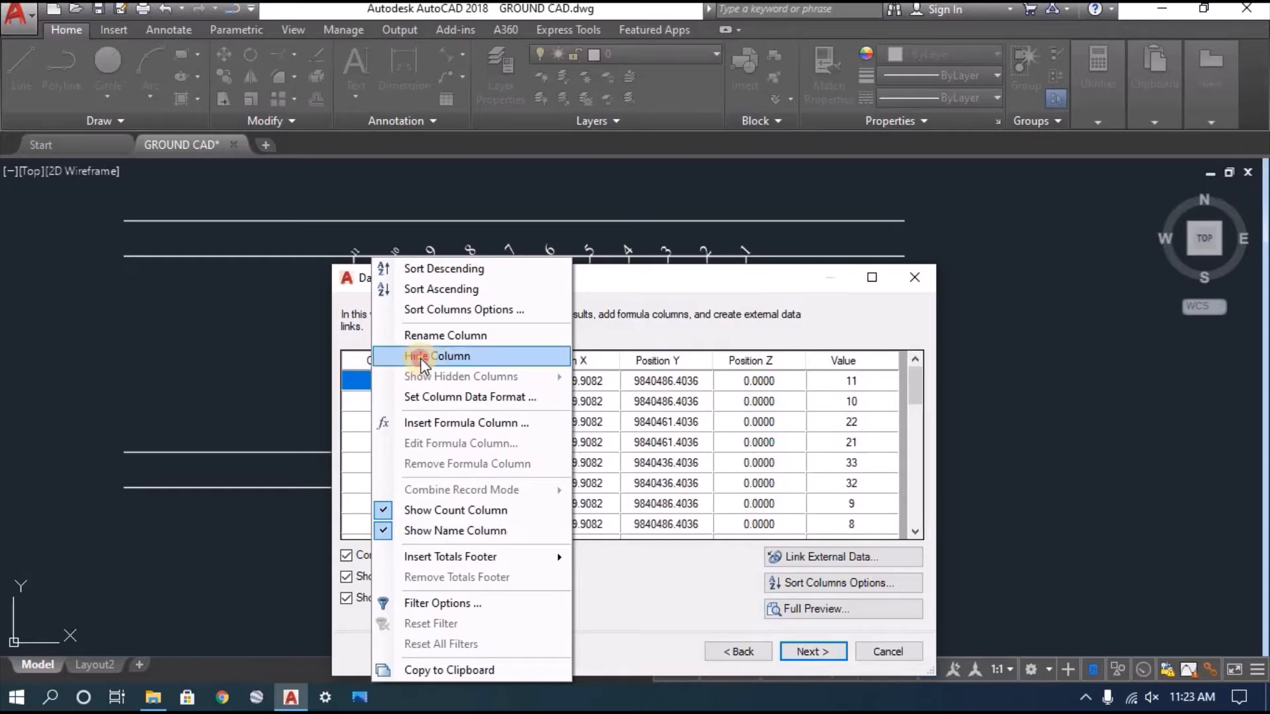
pyautogui.click(421, 357)
pyautogui.rightClick(380, 359)
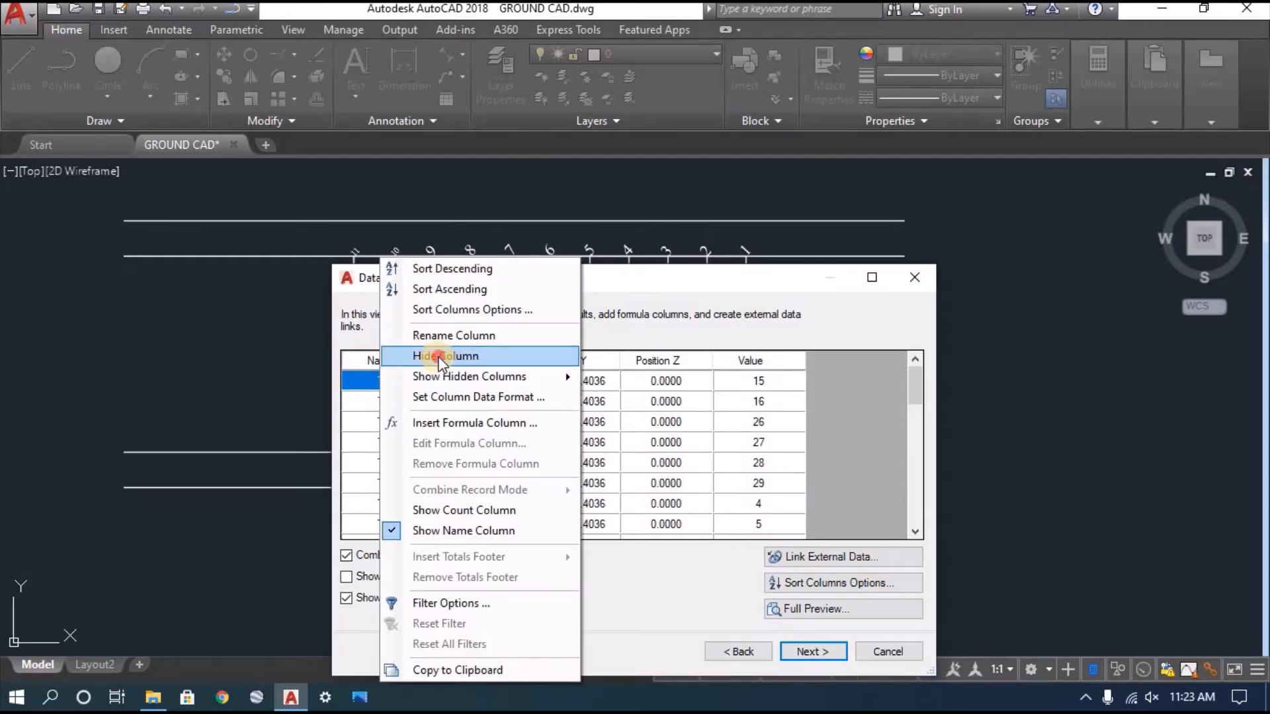
pyautogui.click(440, 357)
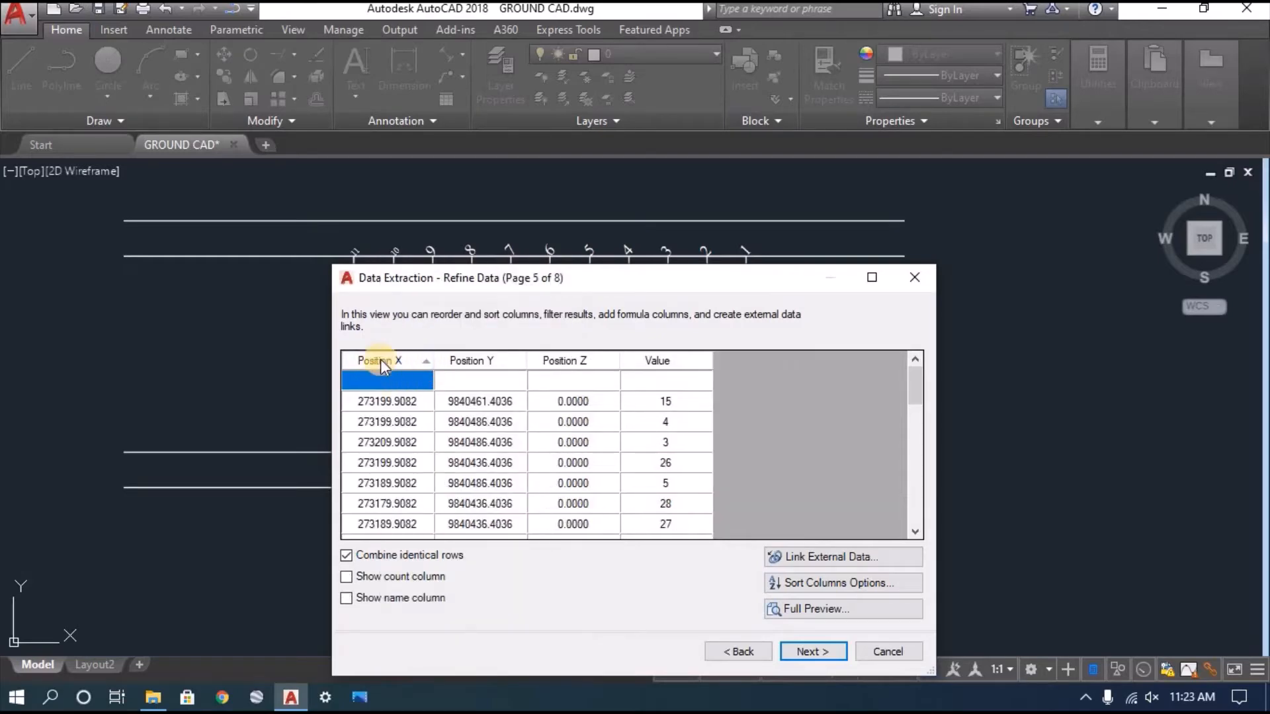
# - Sort the extracted data ascending by Value and move the Value column before Position X
pyautogui.click(669, 360)
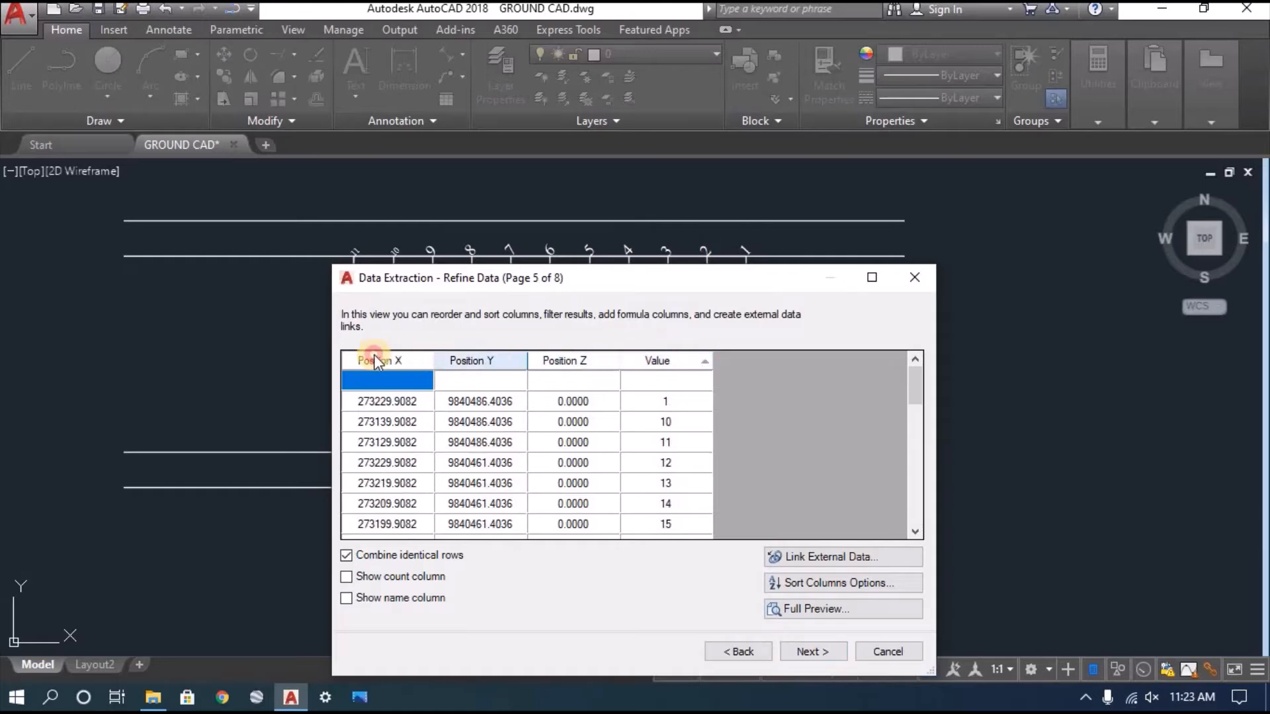
pyautogui.moveTo(374, 361); pyautogui.dragTo(363, 357)
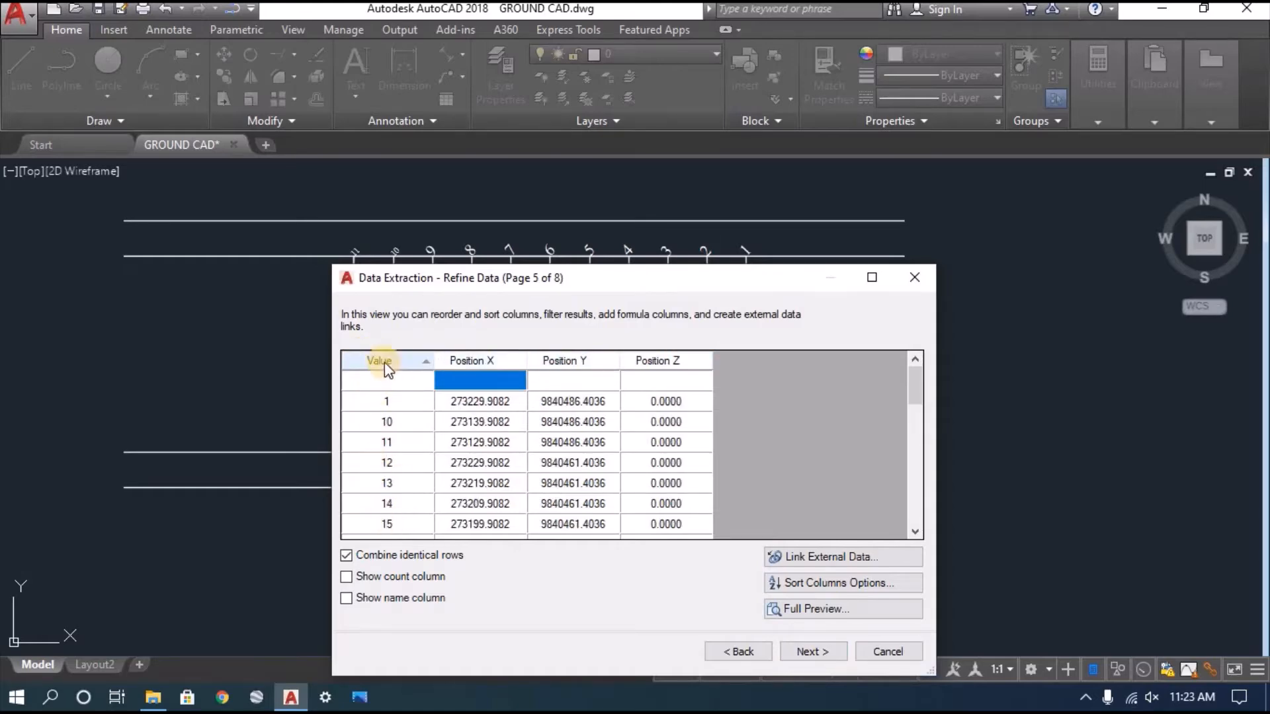
pyautogui.click(387, 364)
pyautogui.click(378, 357)
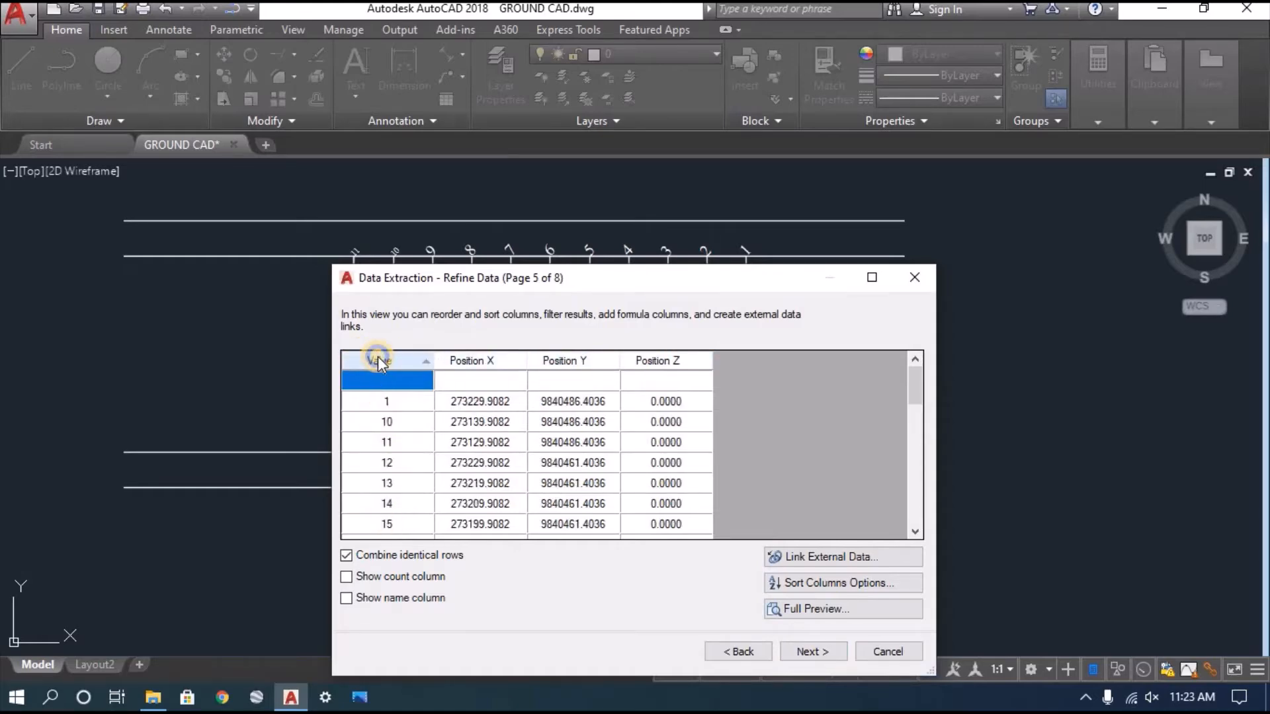
# - Set the Value column's data format to Whole Number
pyautogui.rightClick(378, 357)
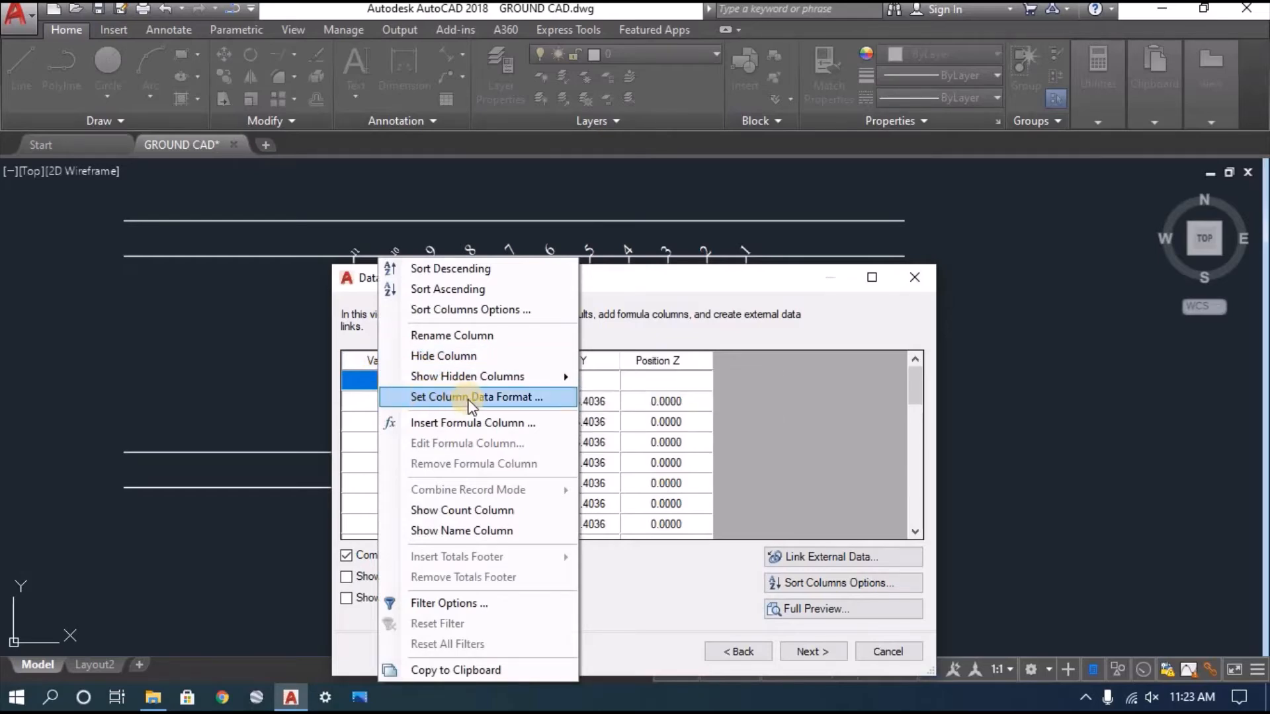
pyautogui.click(502, 399)
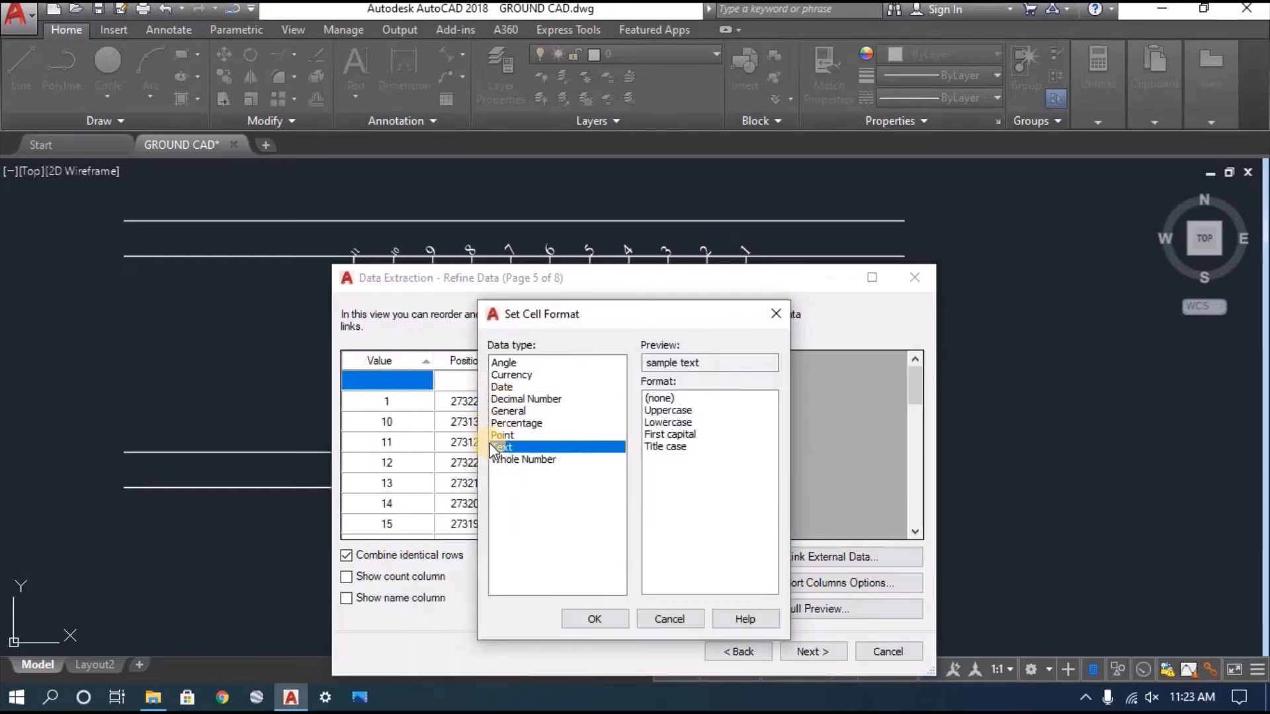
pyautogui.click(515, 459)
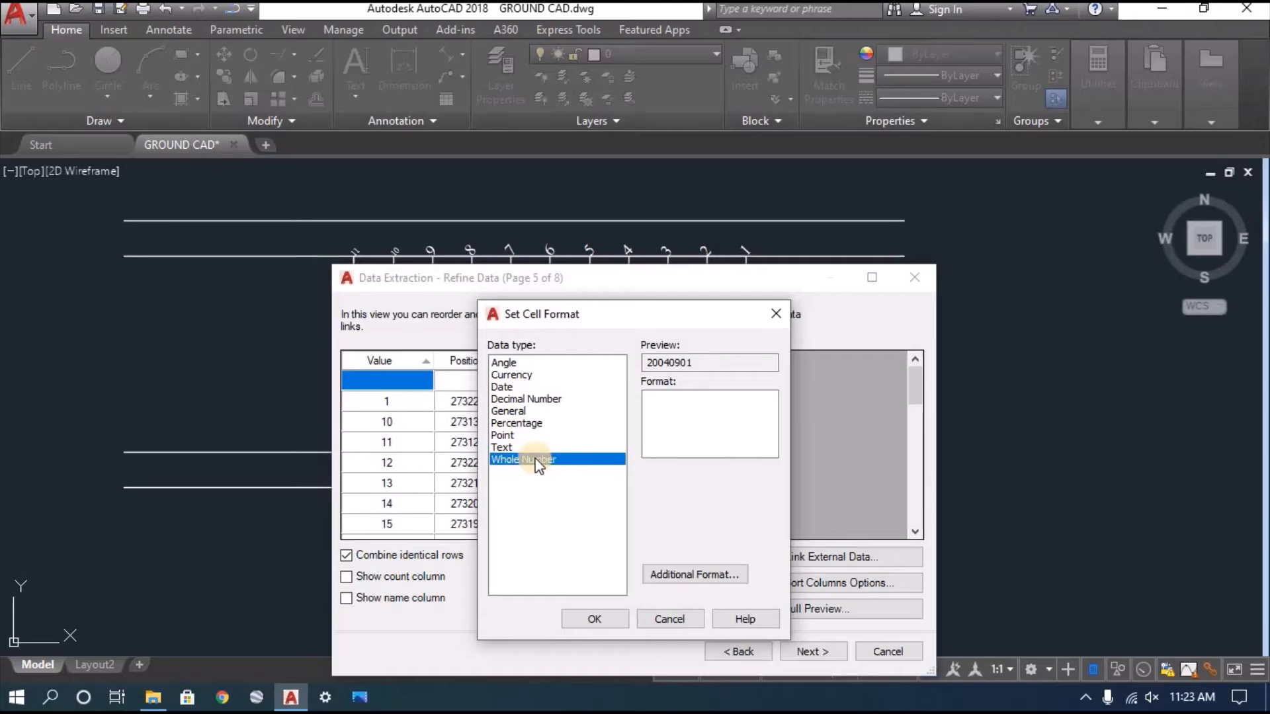
pyautogui.click(595, 619)
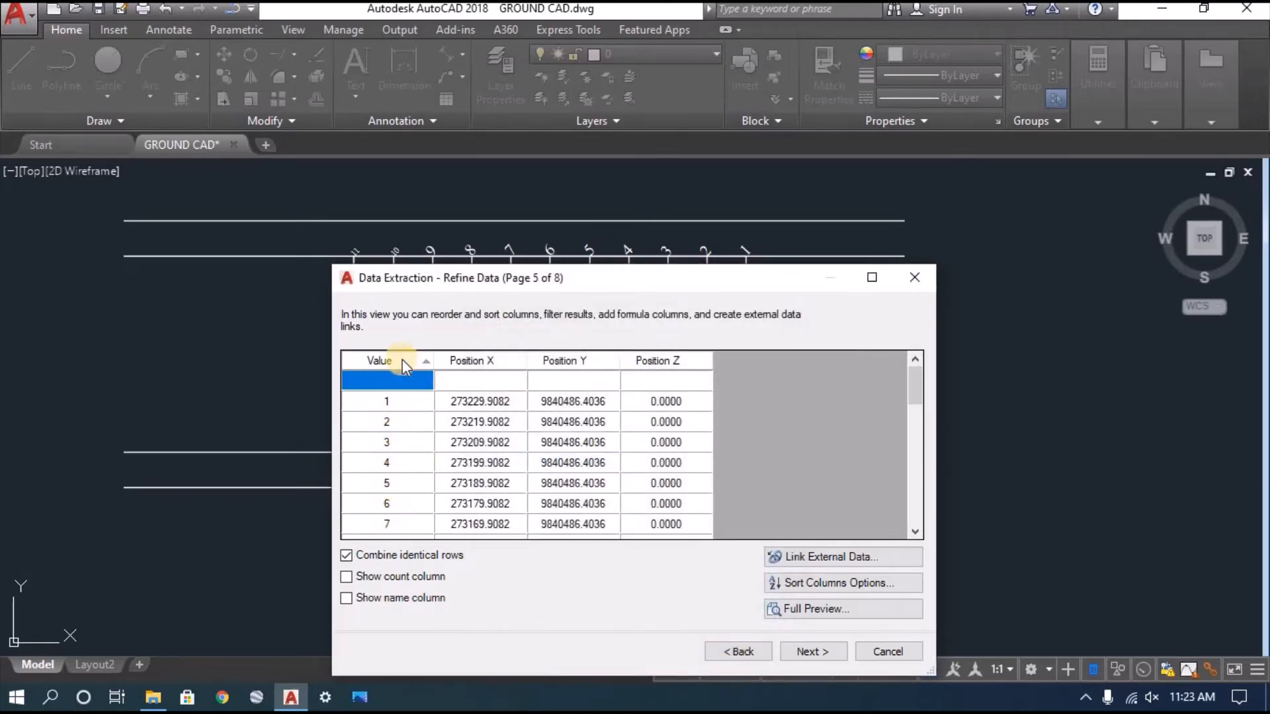
# - Enable output to an external file and save it as GROUND CAD.csv in the desktop's EXTRACTING COORDINATES folder
pyautogui.click(813, 653)
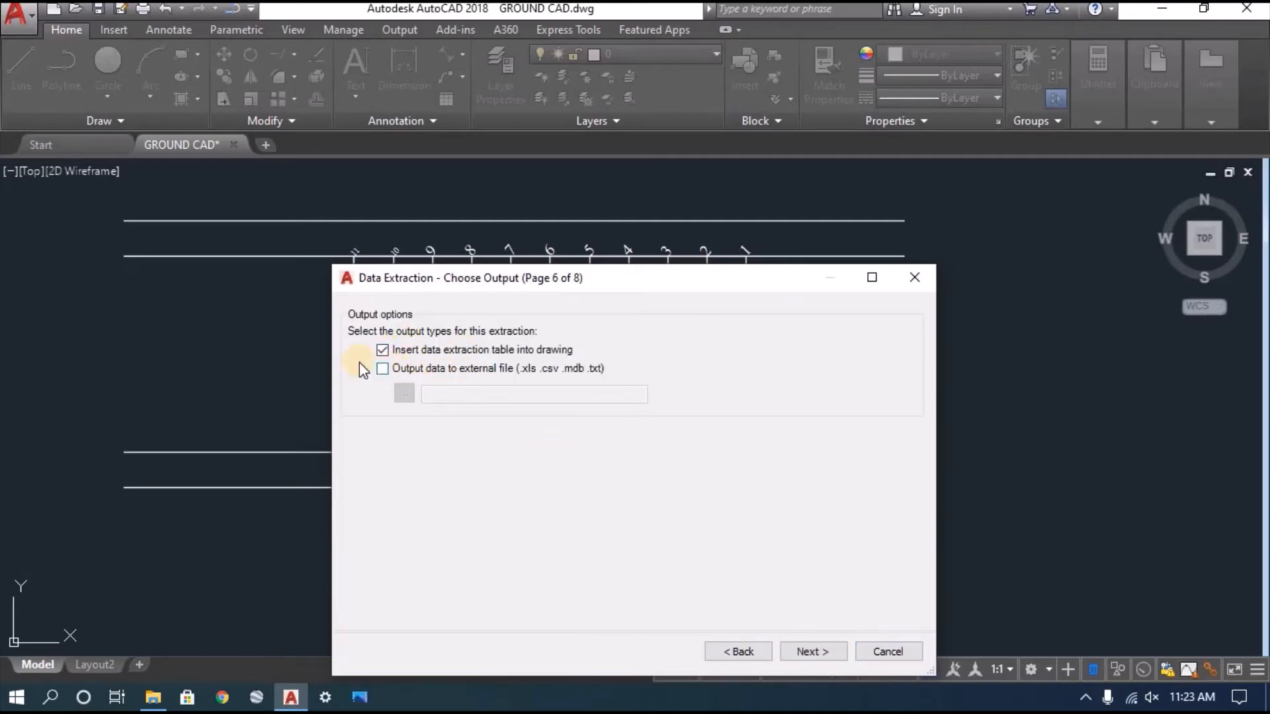
pyautogui.click(383, 369)
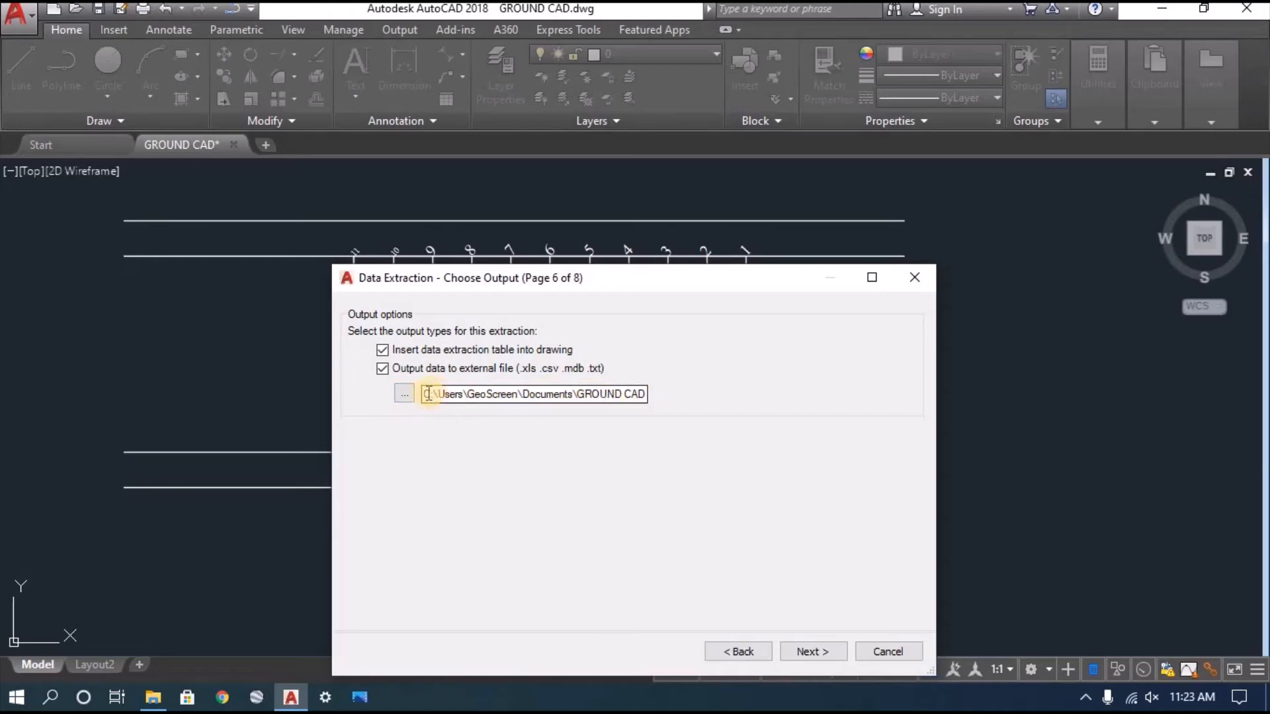
pyautogui.moveTo(429, 394); pyautogui.dragTo(624, 394)
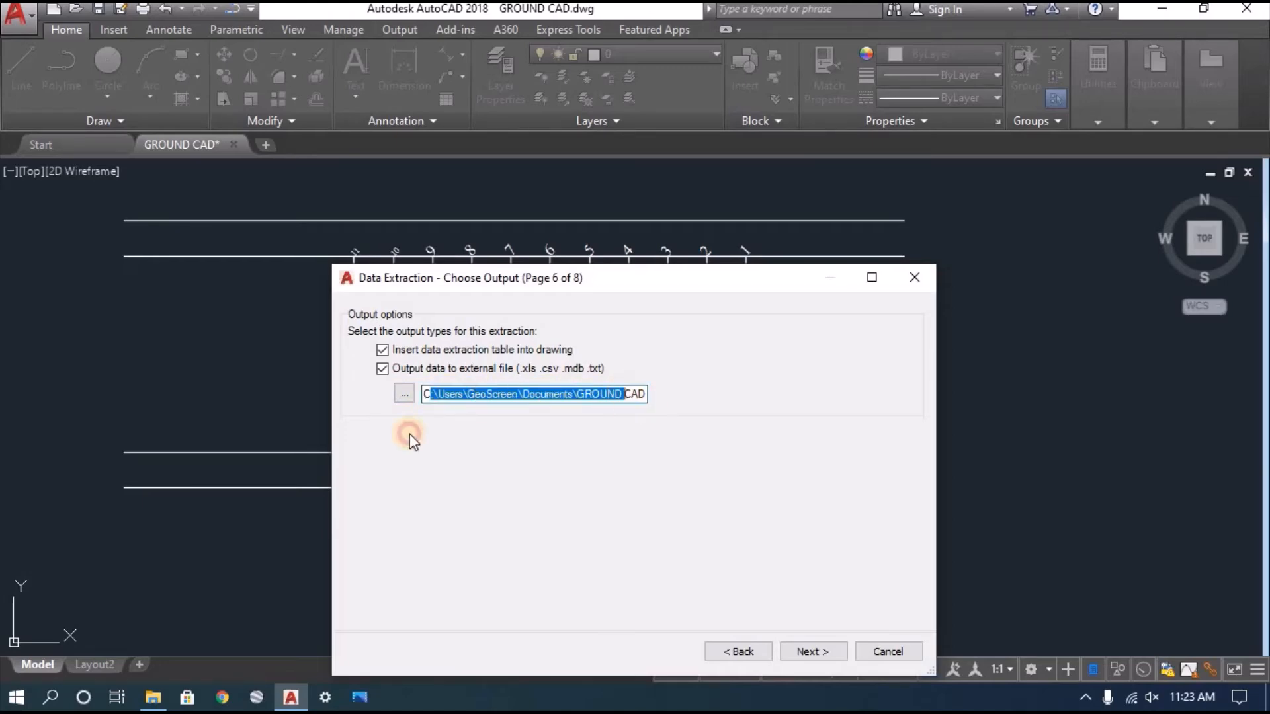
pyautogui.click(404, 396)
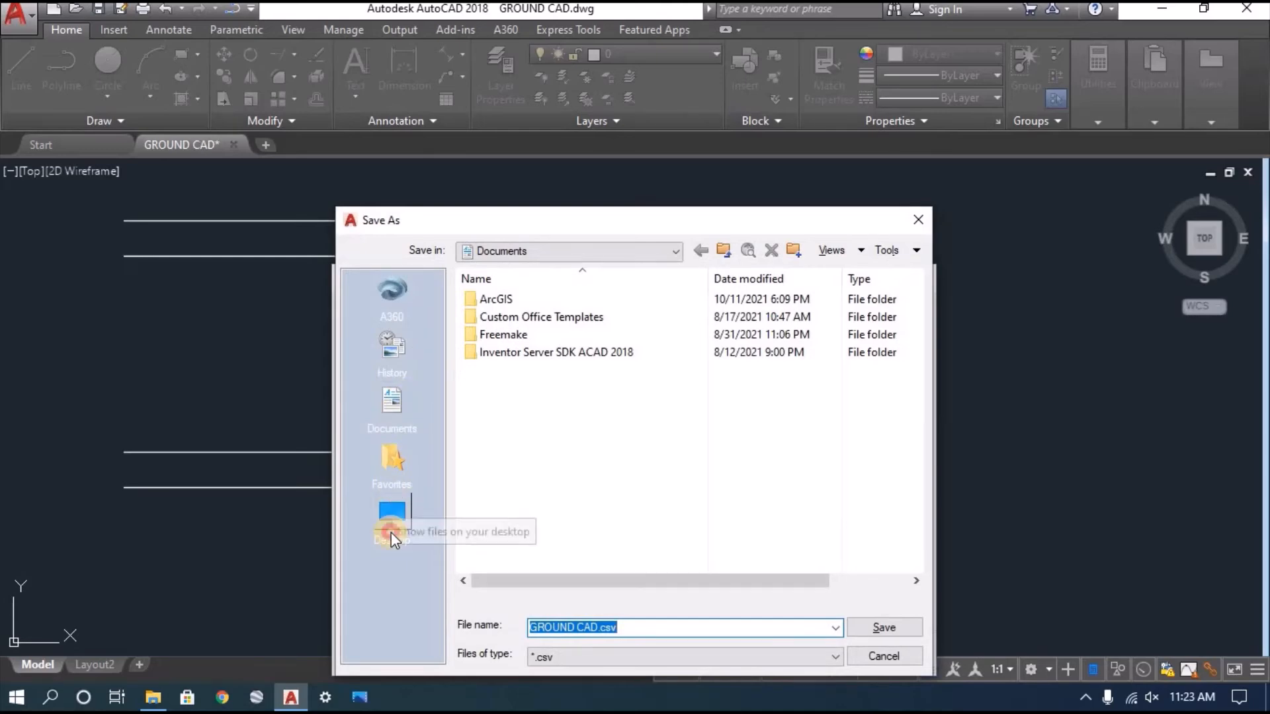
pyautogui.click(391, 519)
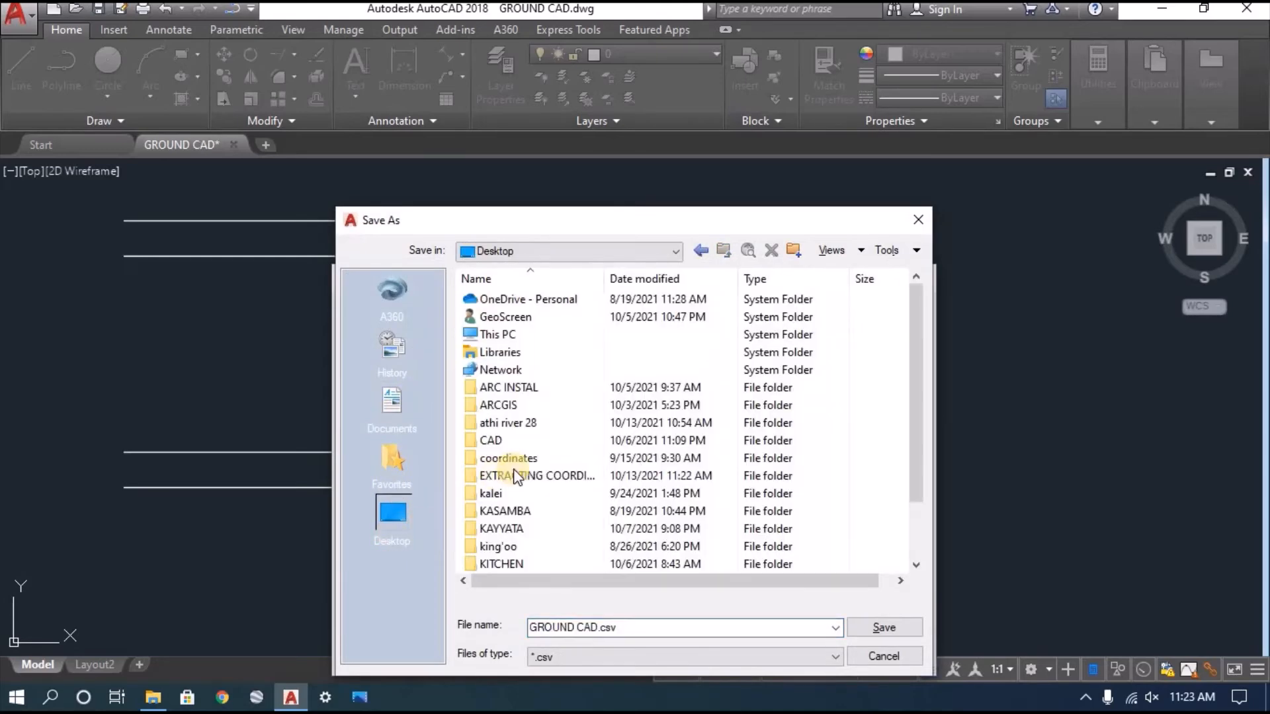
pyautogui.click(555, 478)
pyautogui.click(558, 477)
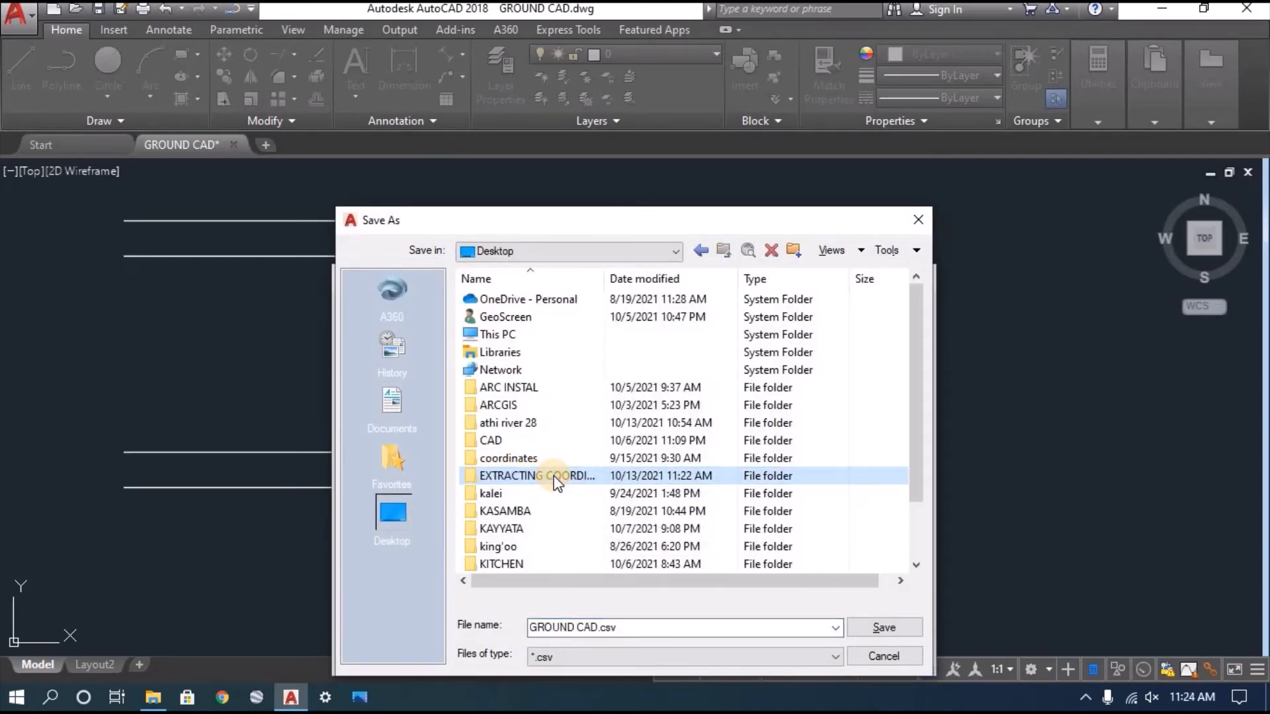
pyautogui.doubleClick(551, 475)
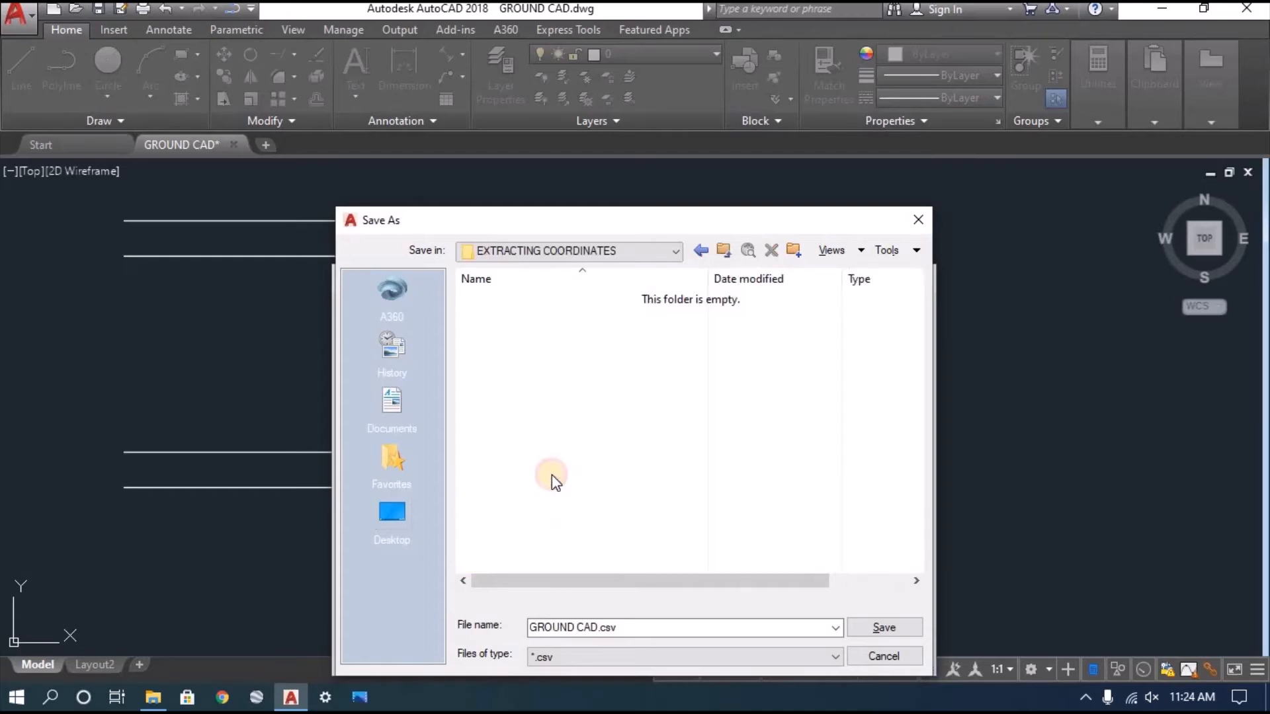
pyautogui.click(587, 626)
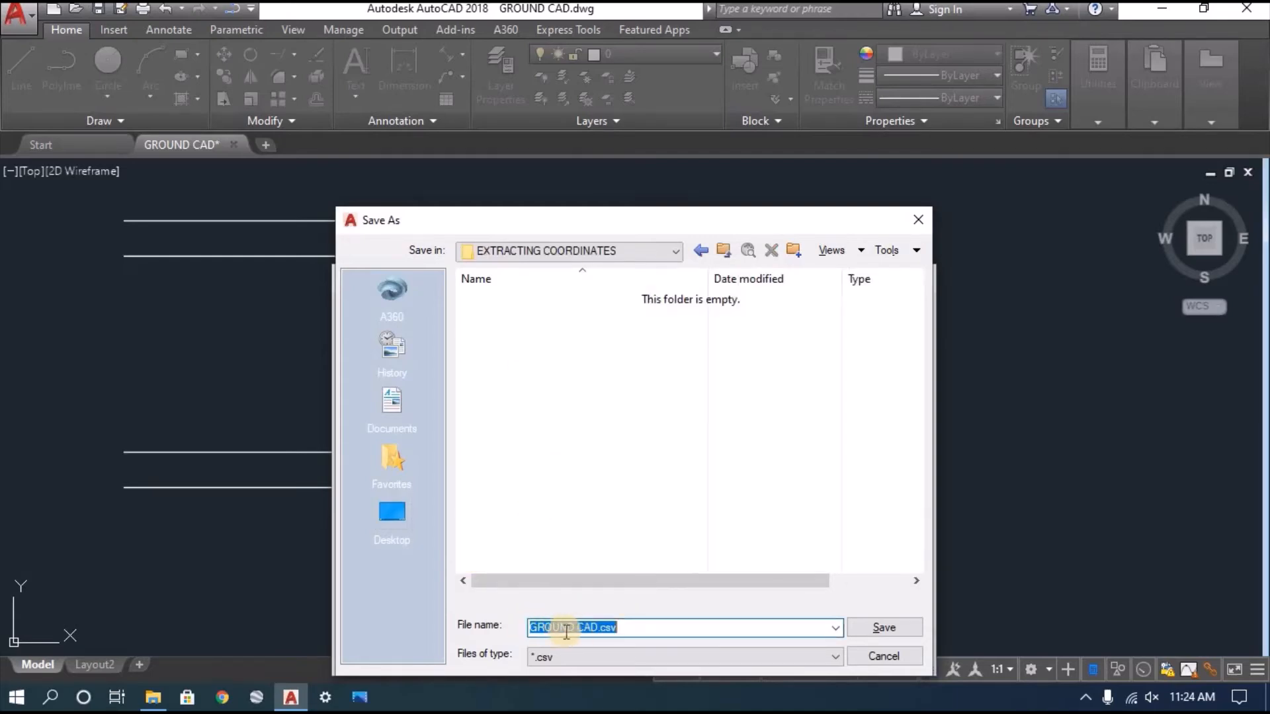
pyautogui.click(885, 627)
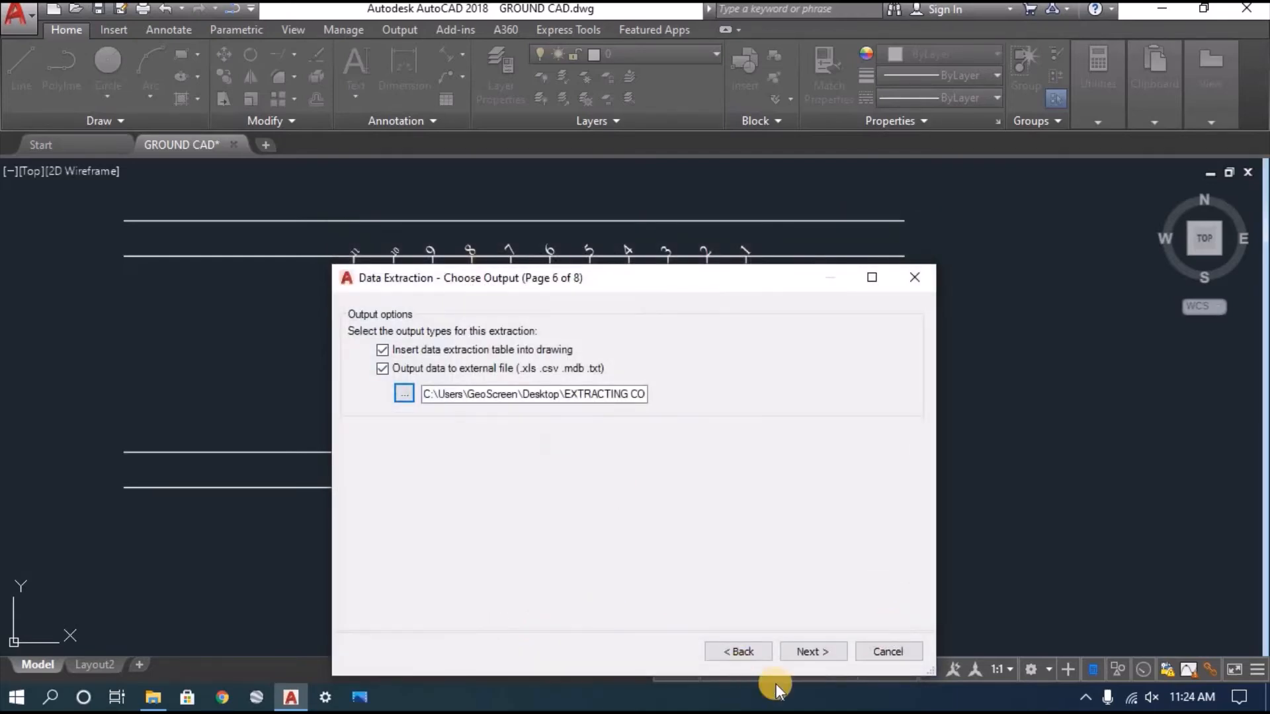
pyautogui.click(404, 394)
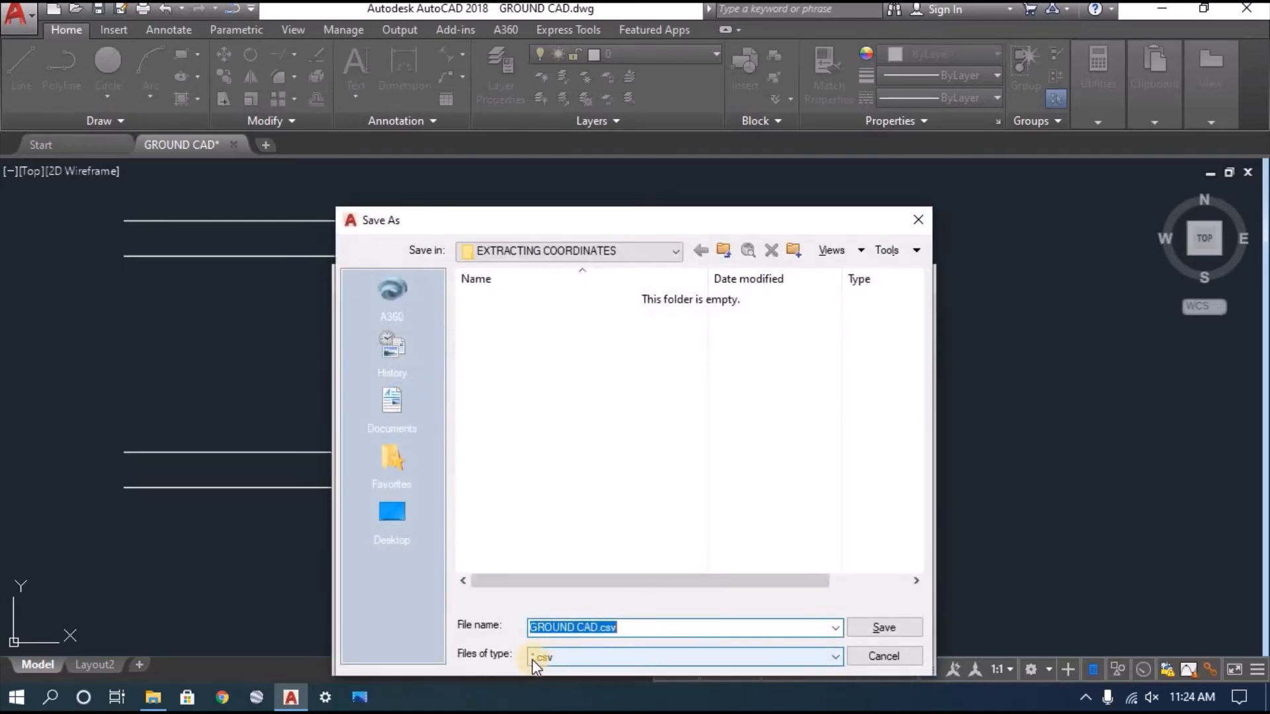
pyautogui.click(885, 628)
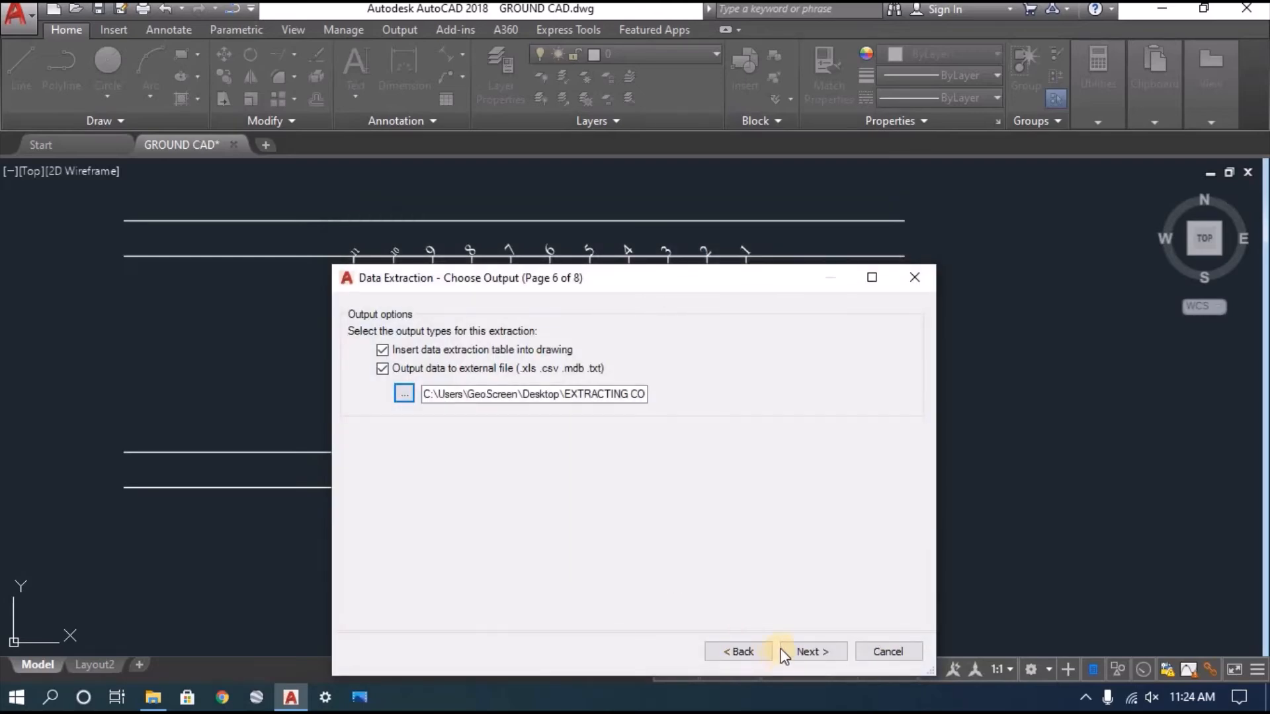
# - Proceed to the table style settings and title the inserted table X,Y POINTS
pyautogui.click(810, 654)
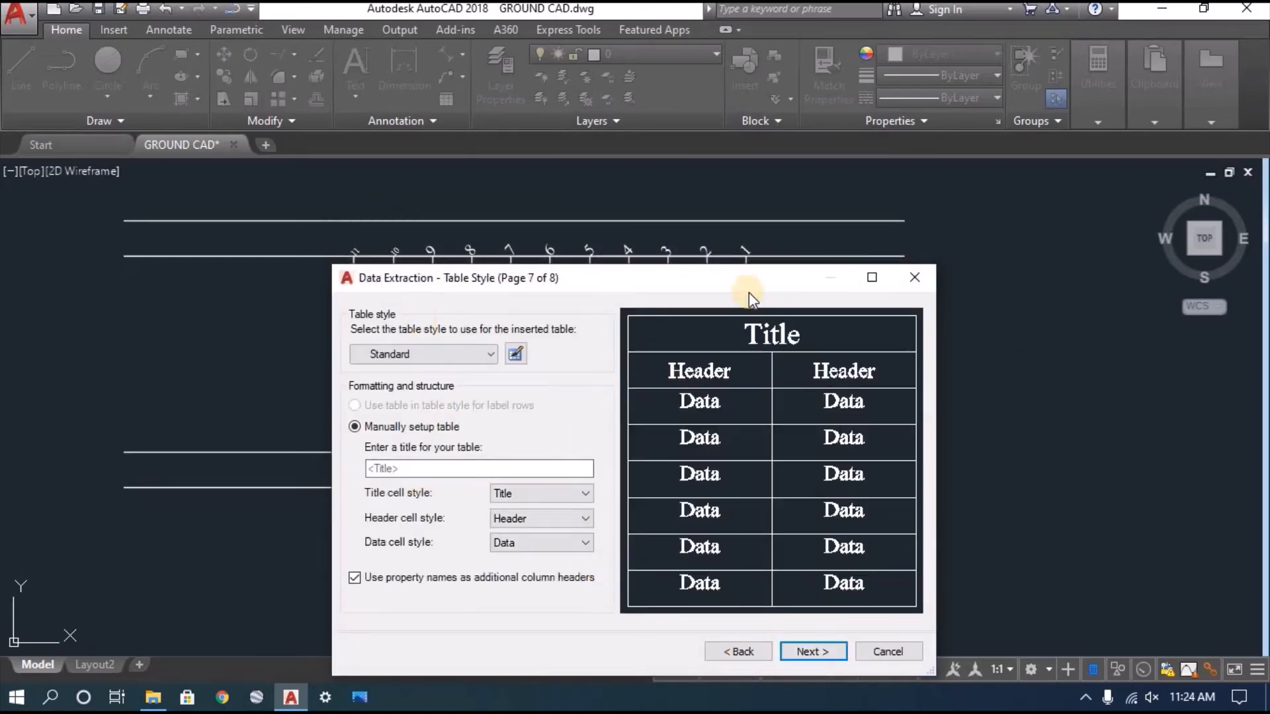
pyautogui.click(408, 465)
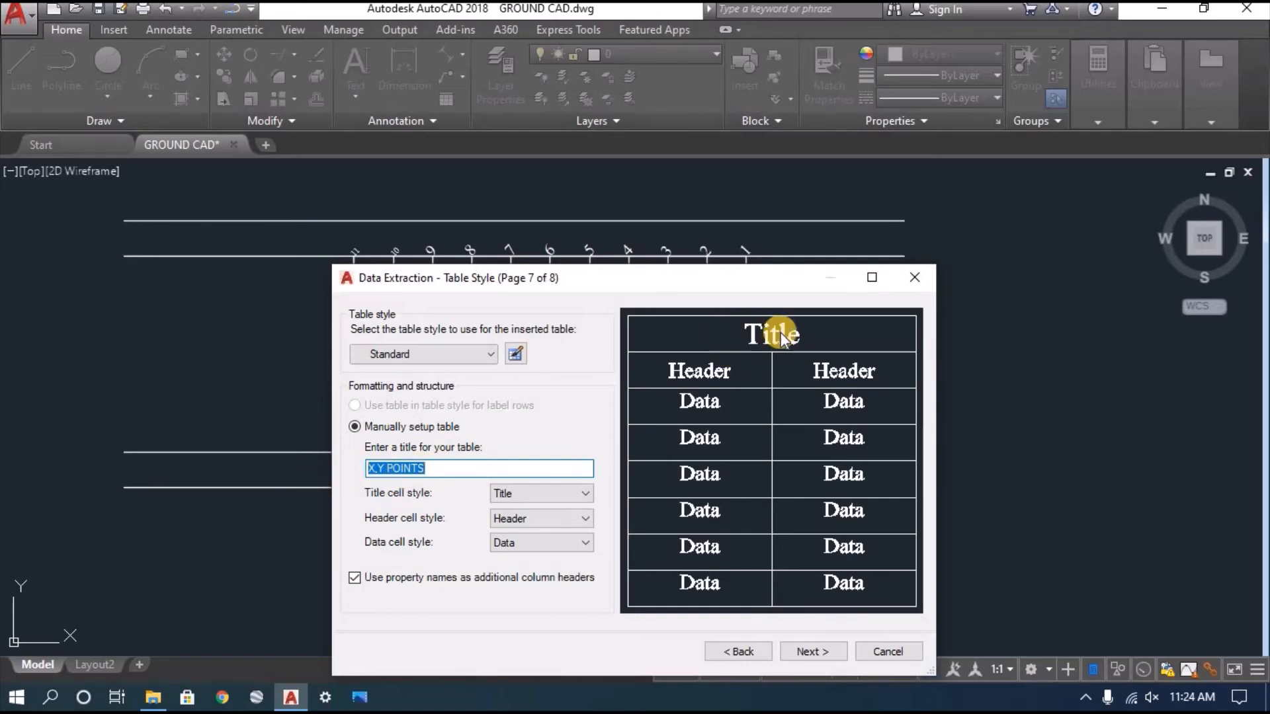
pyautogui.click(803, 651)
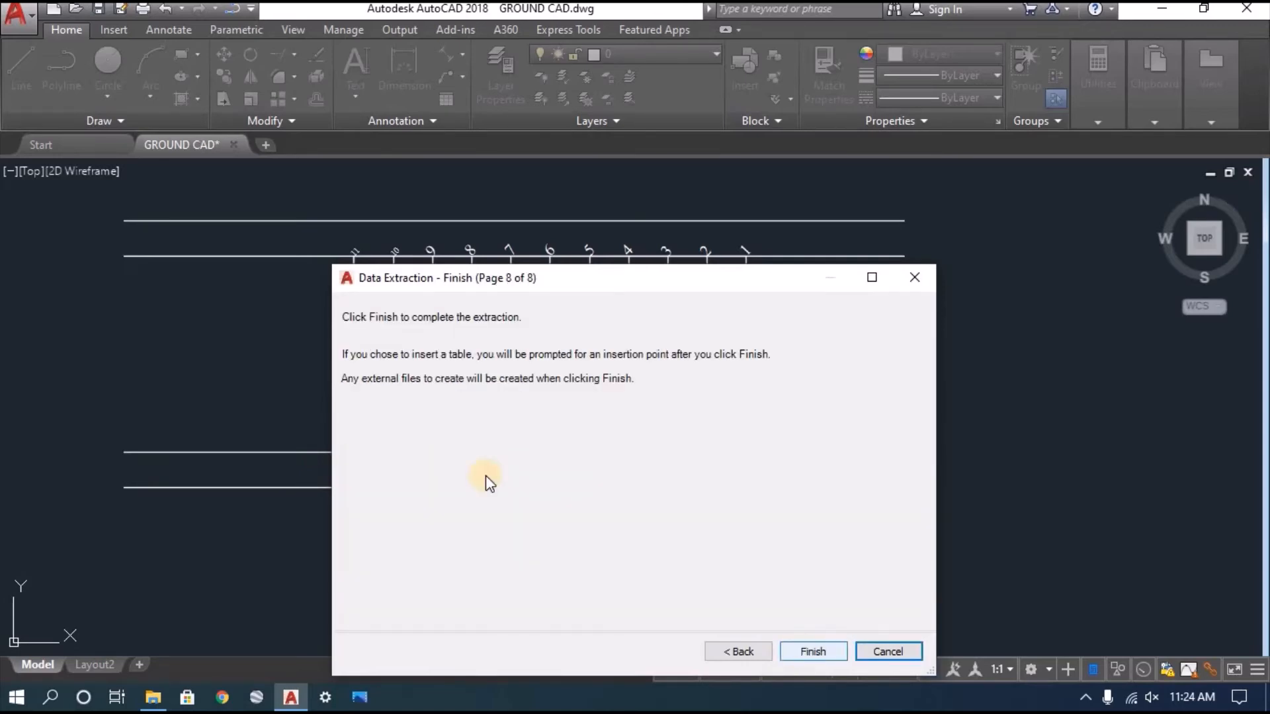
# - Finish the extraction and place the coordinate table in the empty space to the right of the numbered grid
pyautogui.click(808, 652)
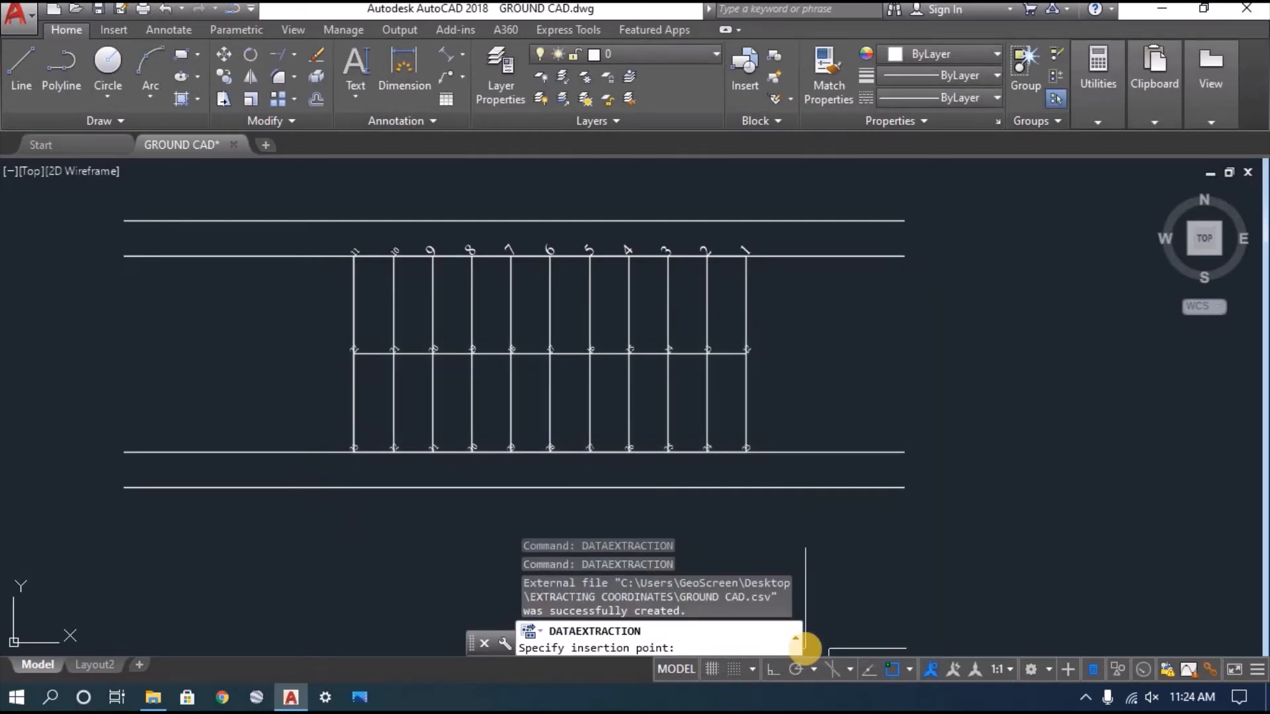
pyautogui.scroll(-2, 467, 456)
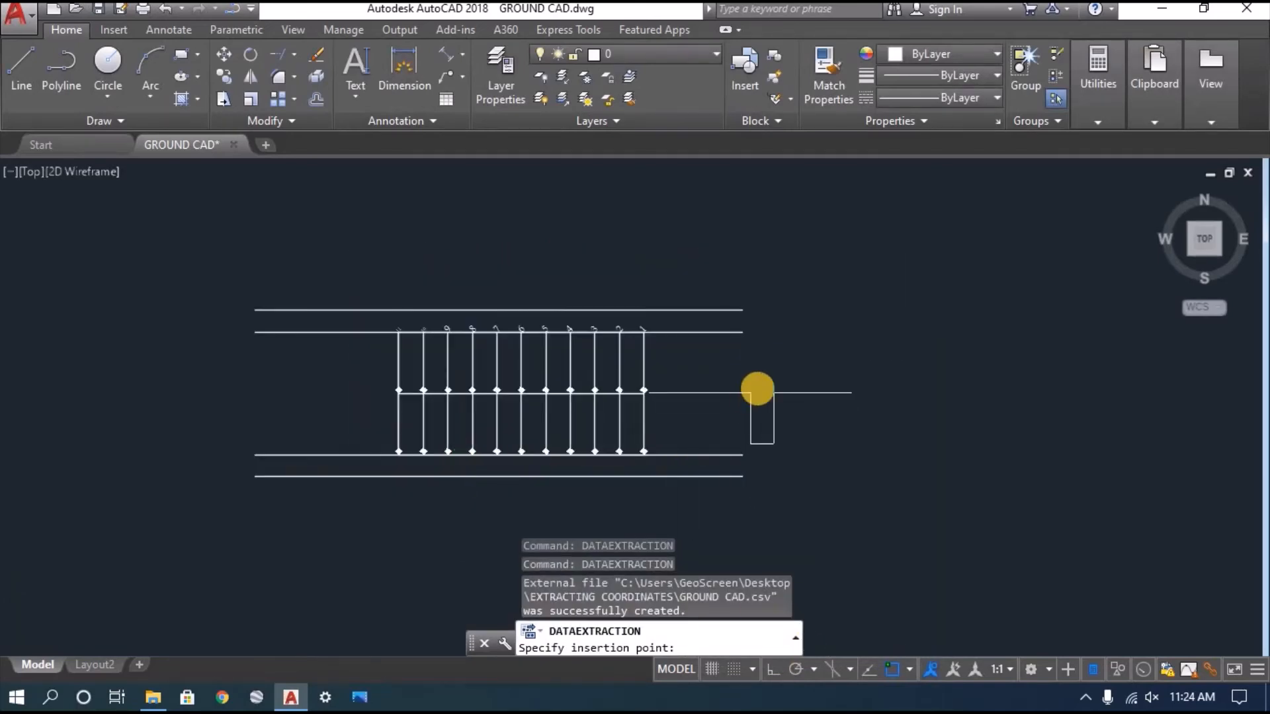
pyautogui.scroll(2, 749, 393)
pyautogui.click(804, 341)
pyautogui.scroll(3, 816, 377)
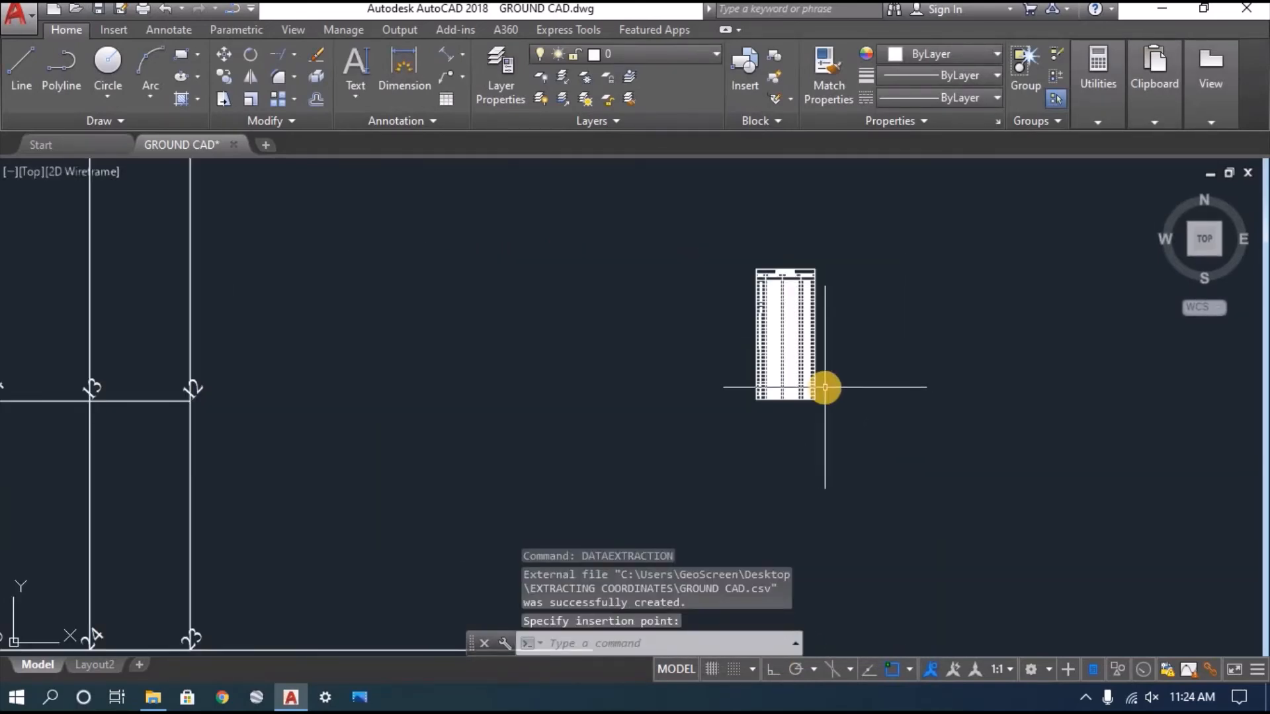
# - Stretch the inserted coordinate table's columns uniformly to a table width of about 21.2 units
pyautogui.click(802, 380)
pyautogui.click(802, 383)
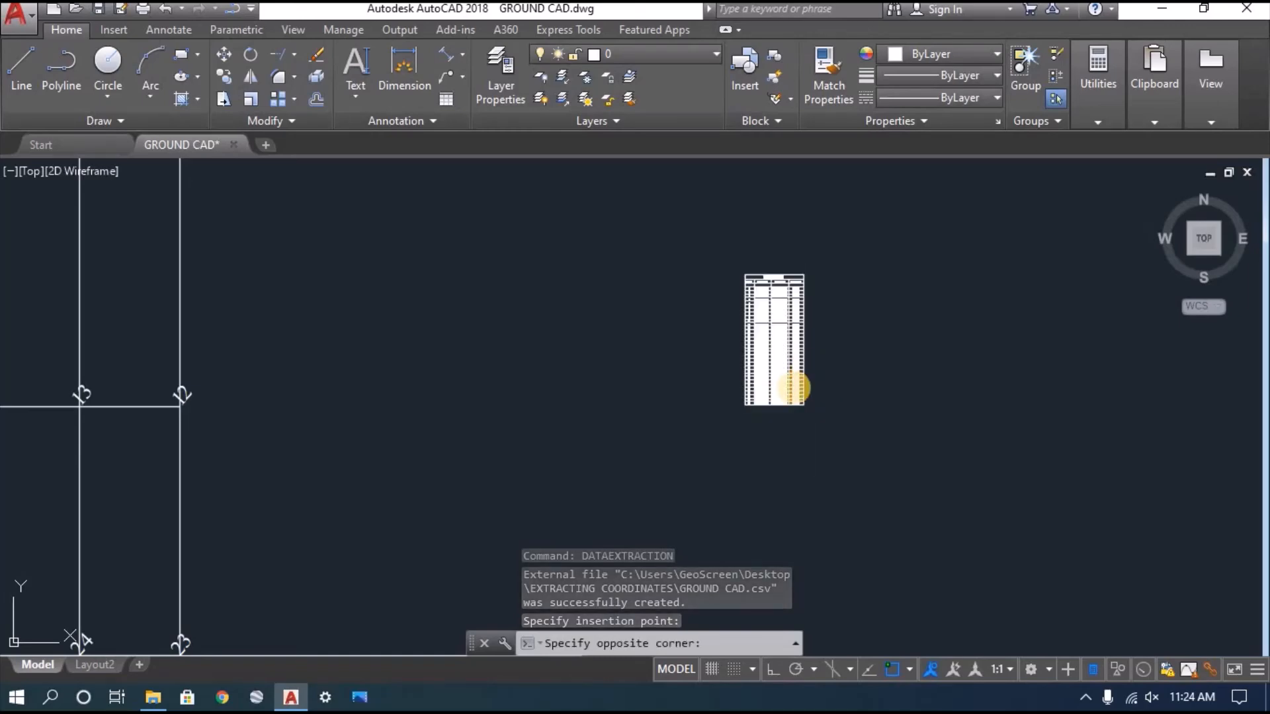
pyautogui.click(795, 360)
pyautogui.scroll(4, 793, 218)
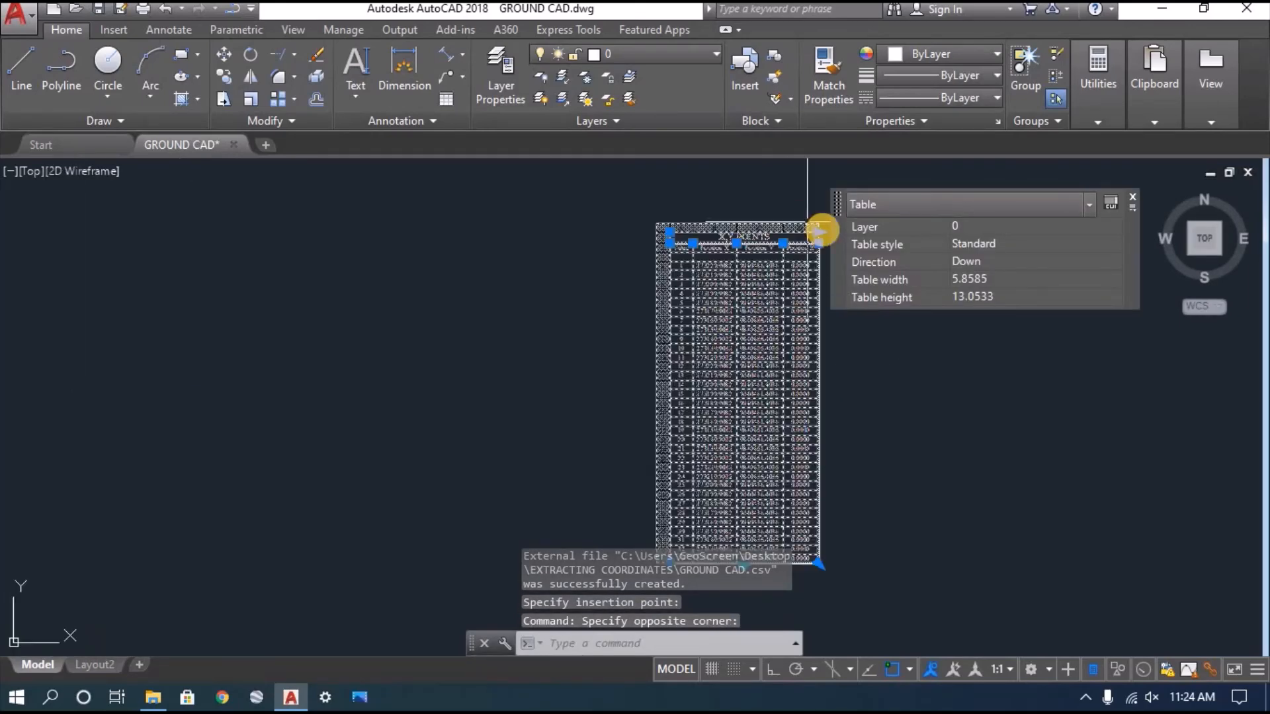
pyautogui.click(817, 232)
pyautogui.scroll(-4, 817, 231)
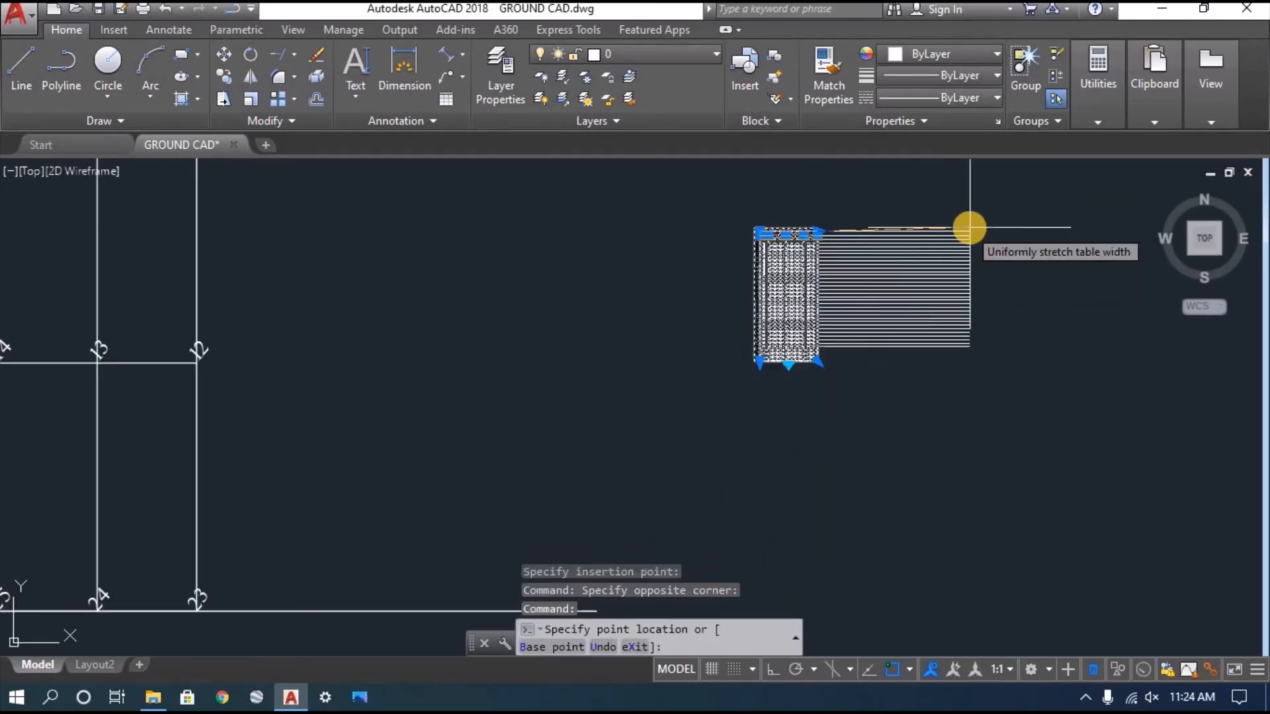
pyautogui.click(970, 227)
pyautogui.press('Escape')
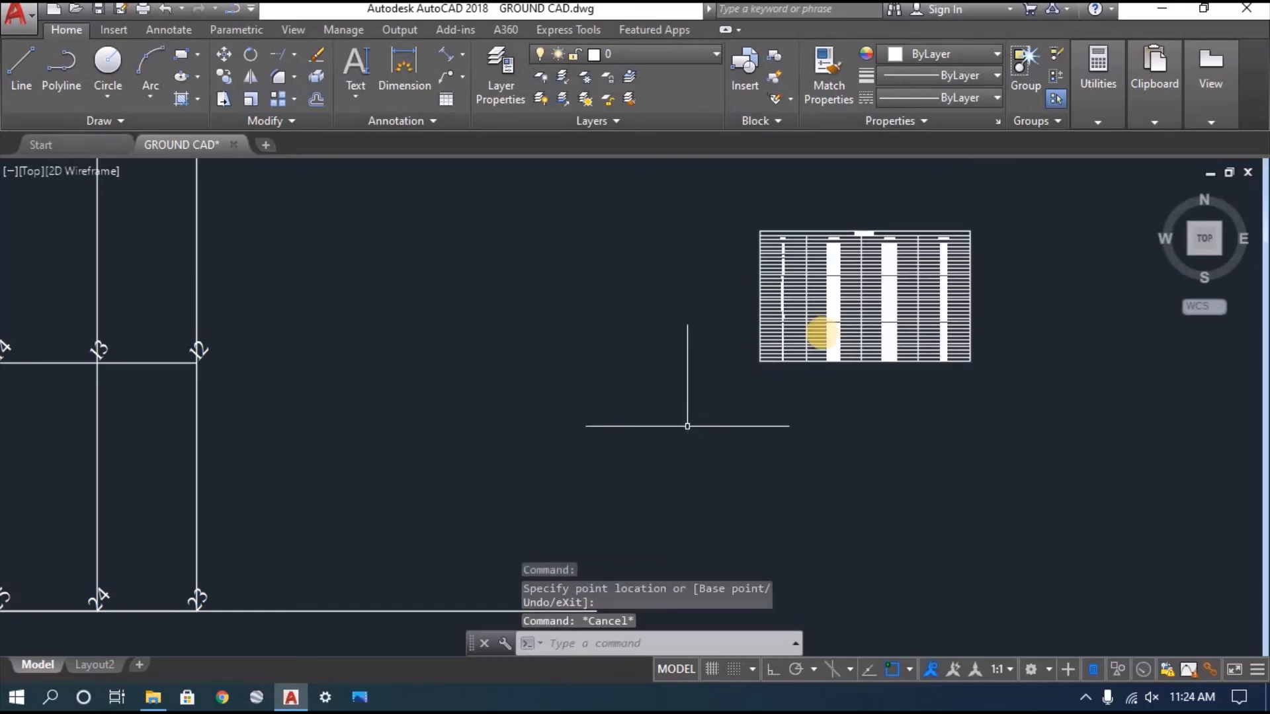
# - Examine the X,Y POINTS table from first to last row, checking point numbers against their X, Y and Z positions
pyautogui.scroll(4, 807, 351)
pyautogui.scroll(2, 584, 302)
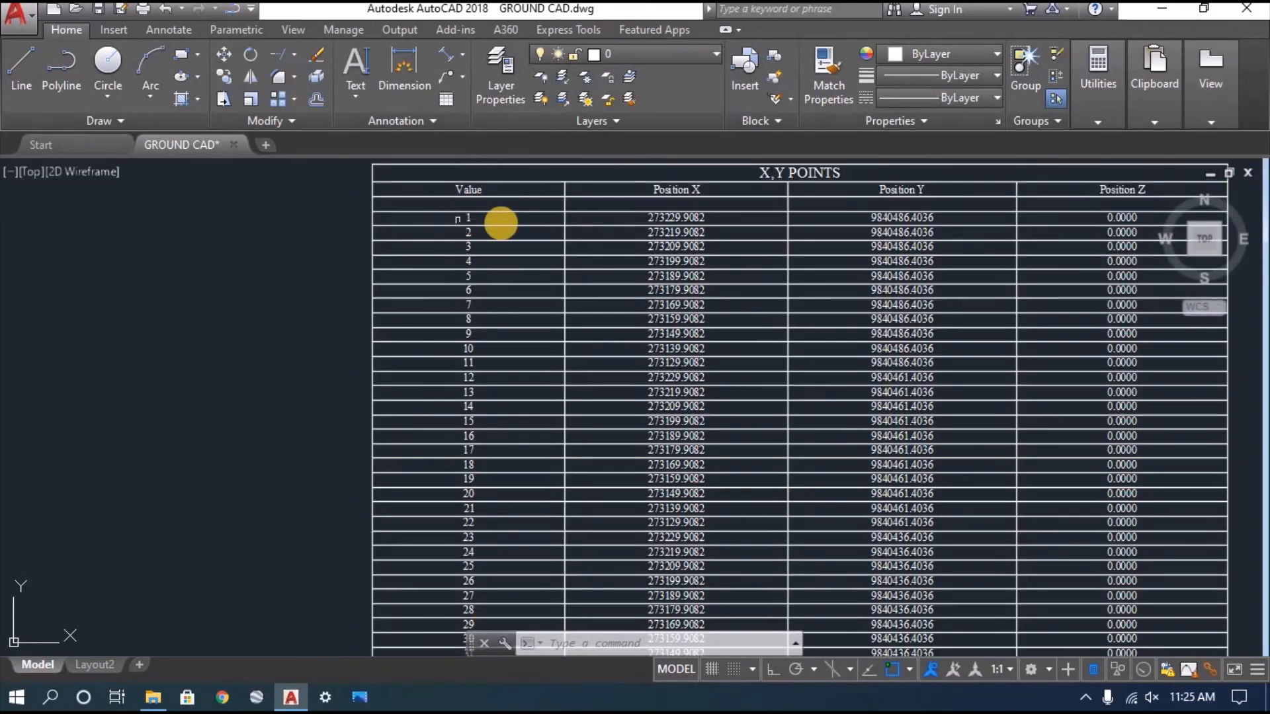
pyautogui.scroll(-5, 496, 311)
pyautogui.scroll(5, 461, 564)
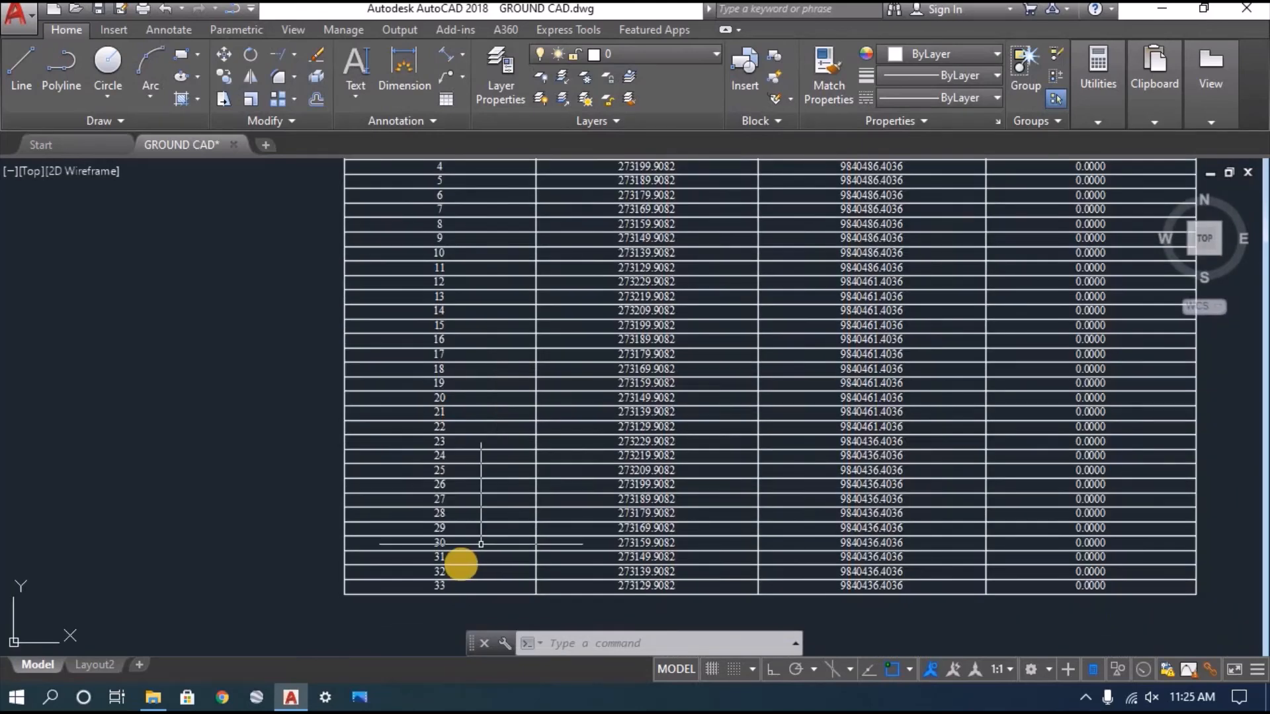
pyautogui.scroll(2, 522, 487)
pyautogui.scroll(-5, 629, 289)
pyautogui.scroll(6, 629, 212)
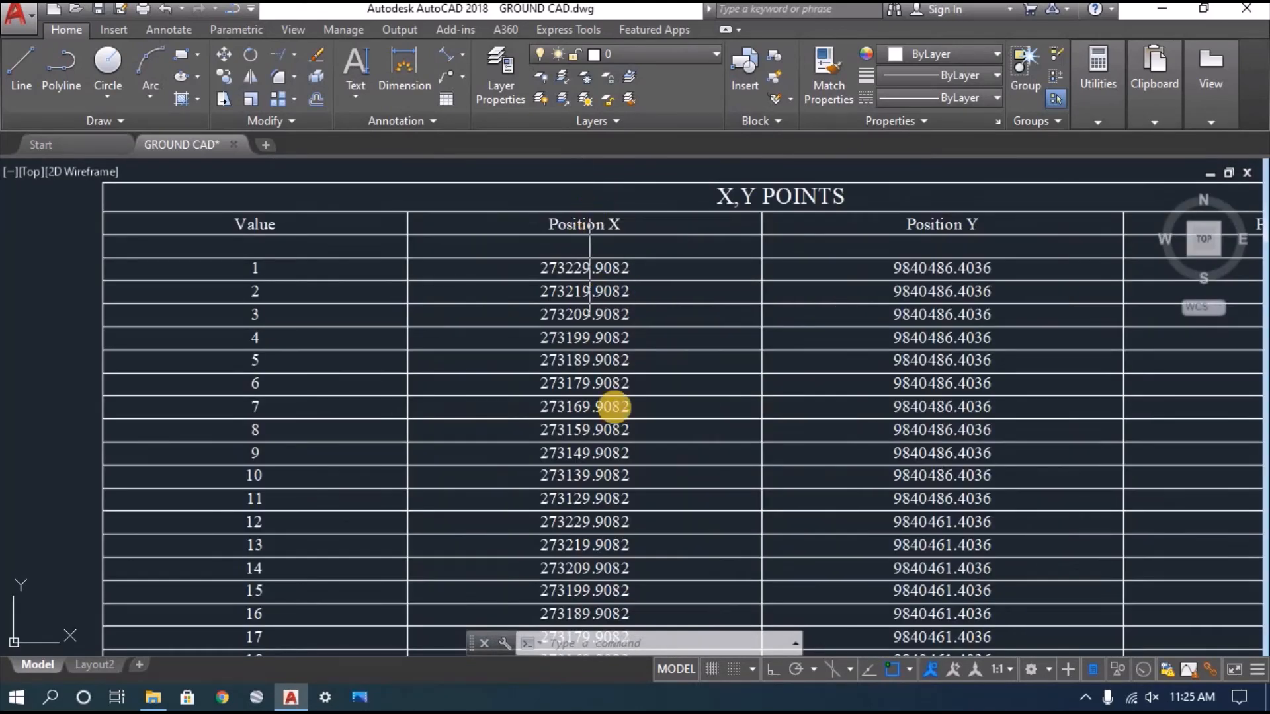
pyautogui.scroll(-2, 625, 268)
pyautogui.scroll(-4, 860, 317)
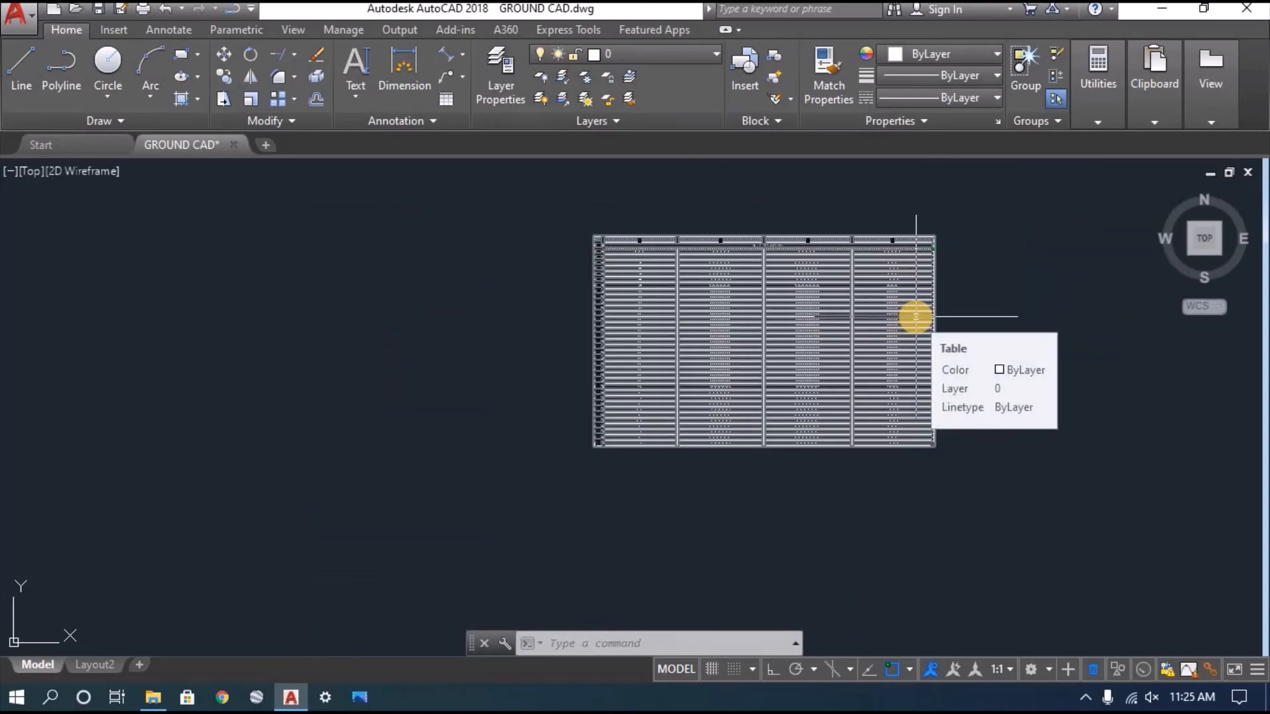
pyautogui.scroll(4, 913, 277)
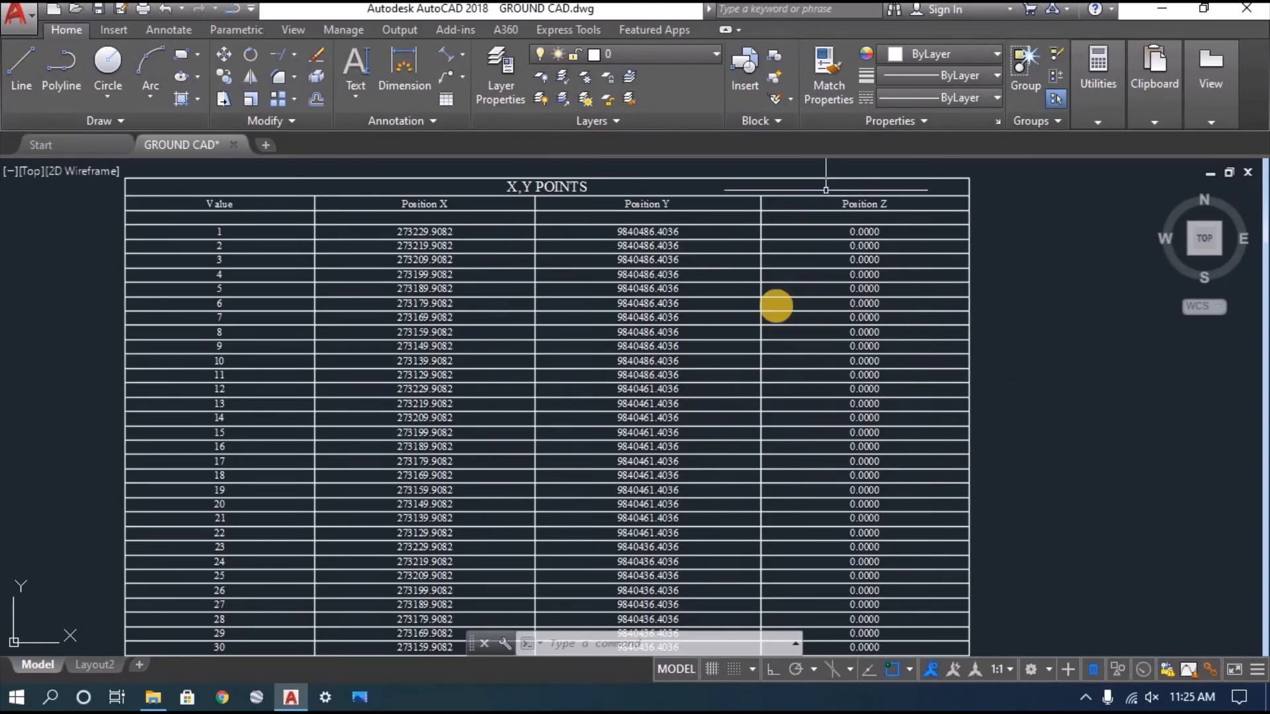
pyautogui.scroll(-8, 547, 292)
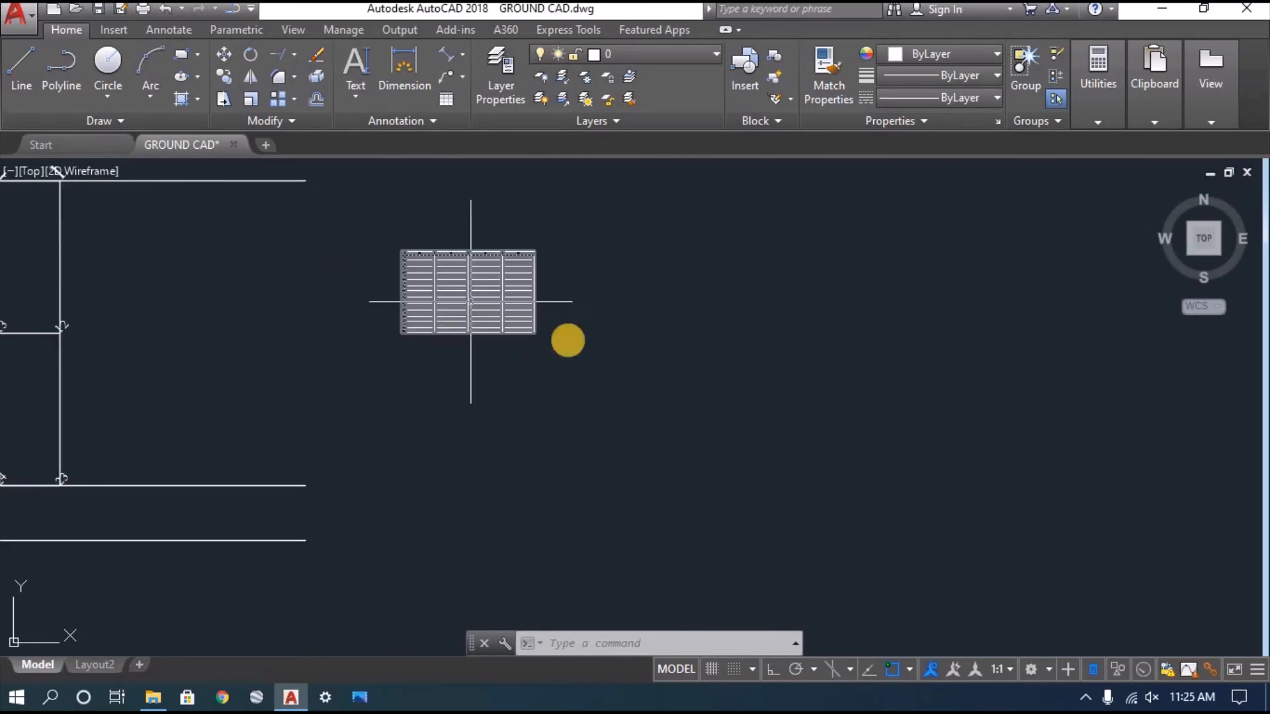
pyautogui.click(594, 259)
pyautogui.click(416, 368)
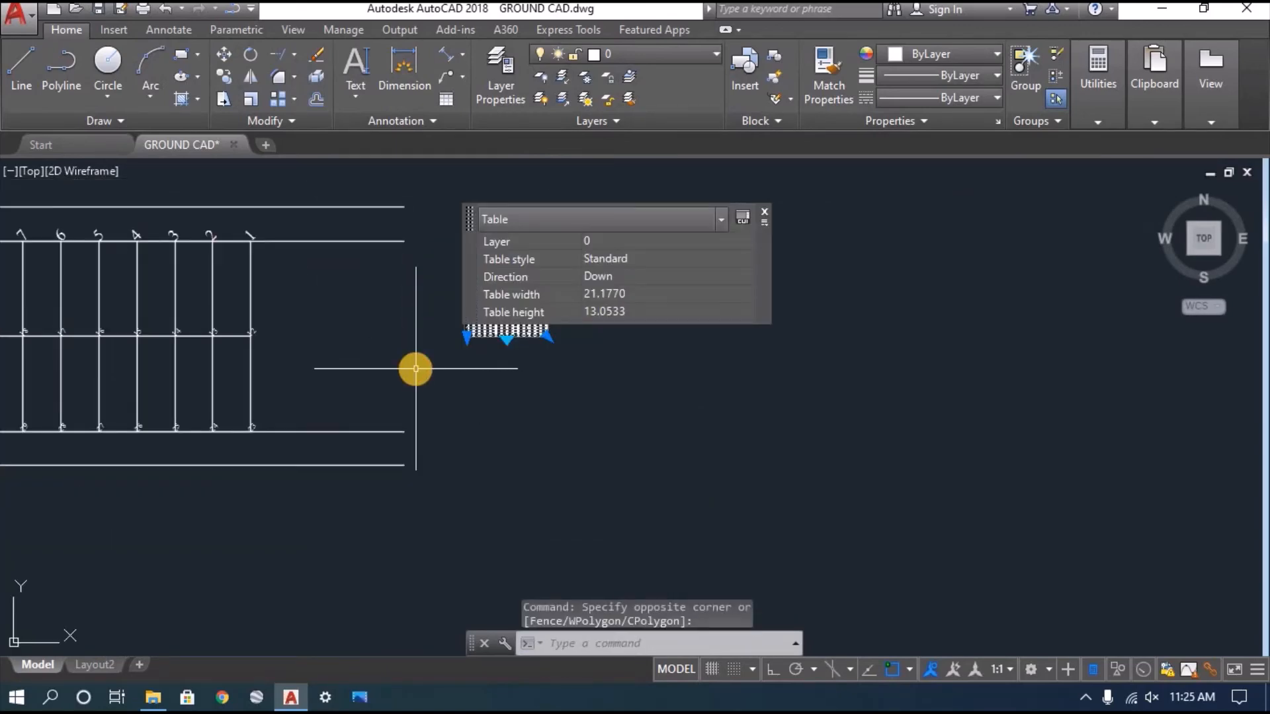
# - Switch to File Explorer, open the exported GROUND CAD CSV file in Excel and look through its rows
pyautogui.click(153, 697)
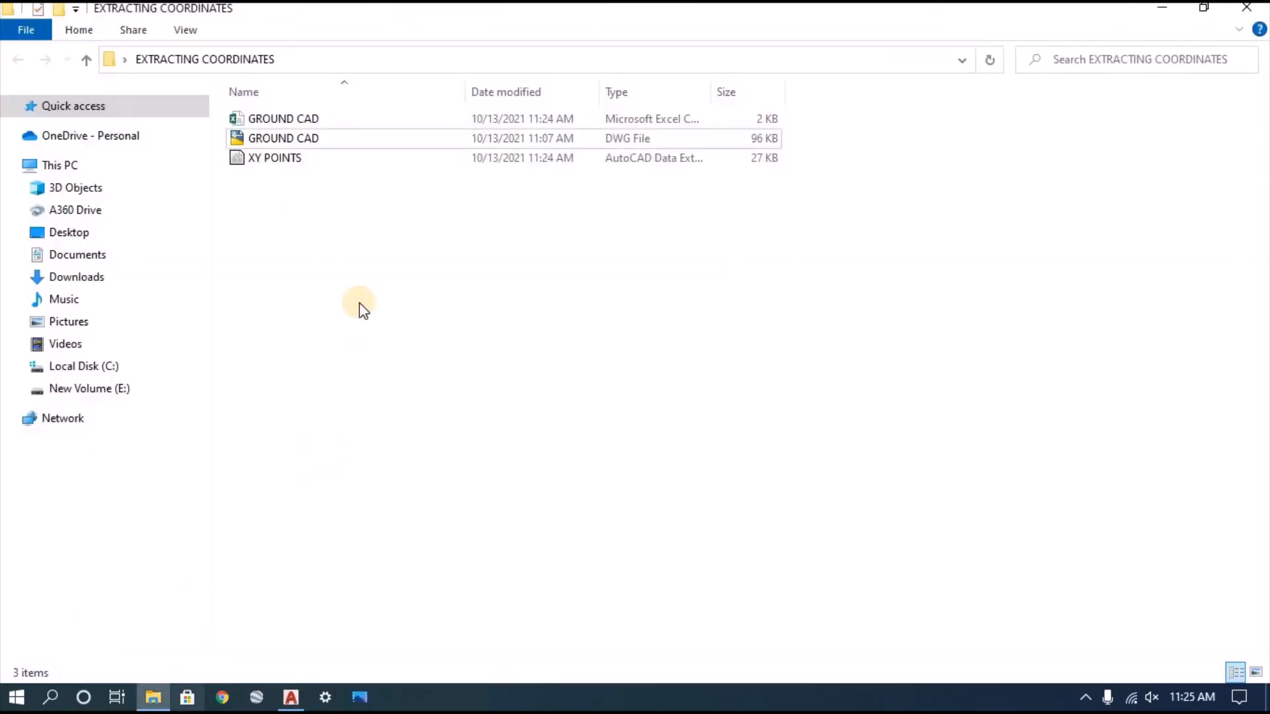
pyautogui.click(301, 119)
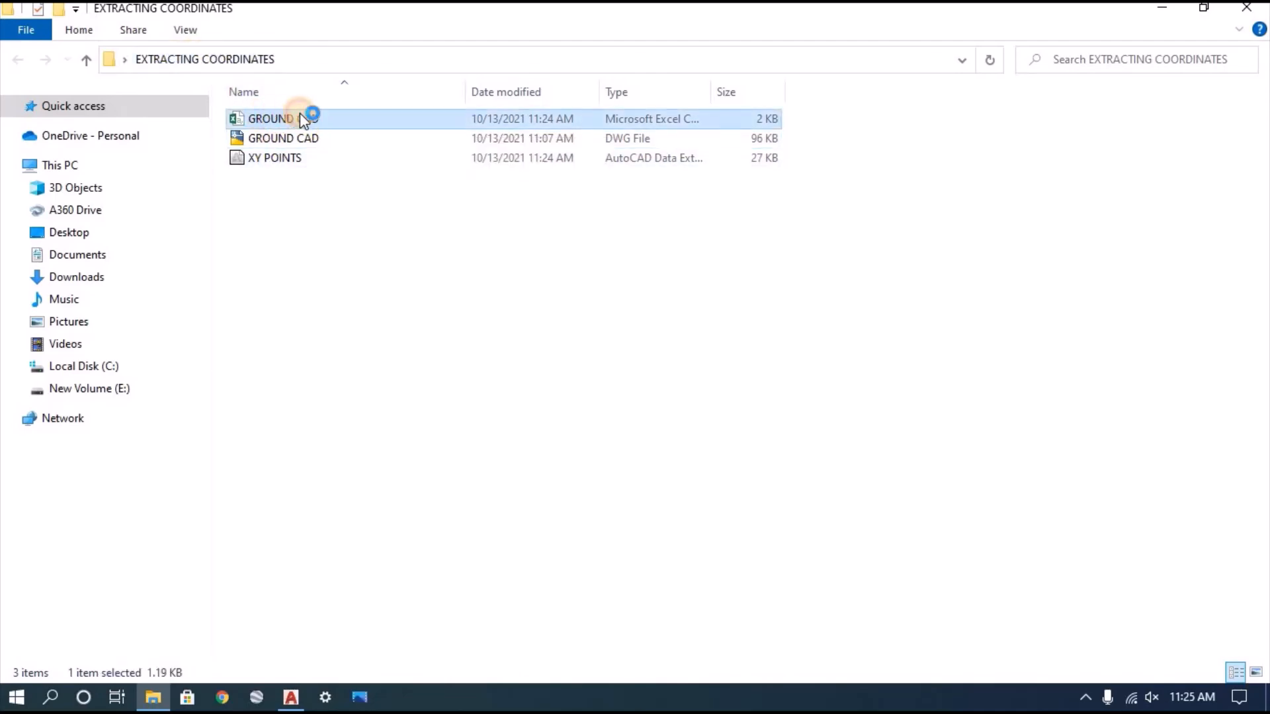
pyautogui.doubleClick(301, 119)
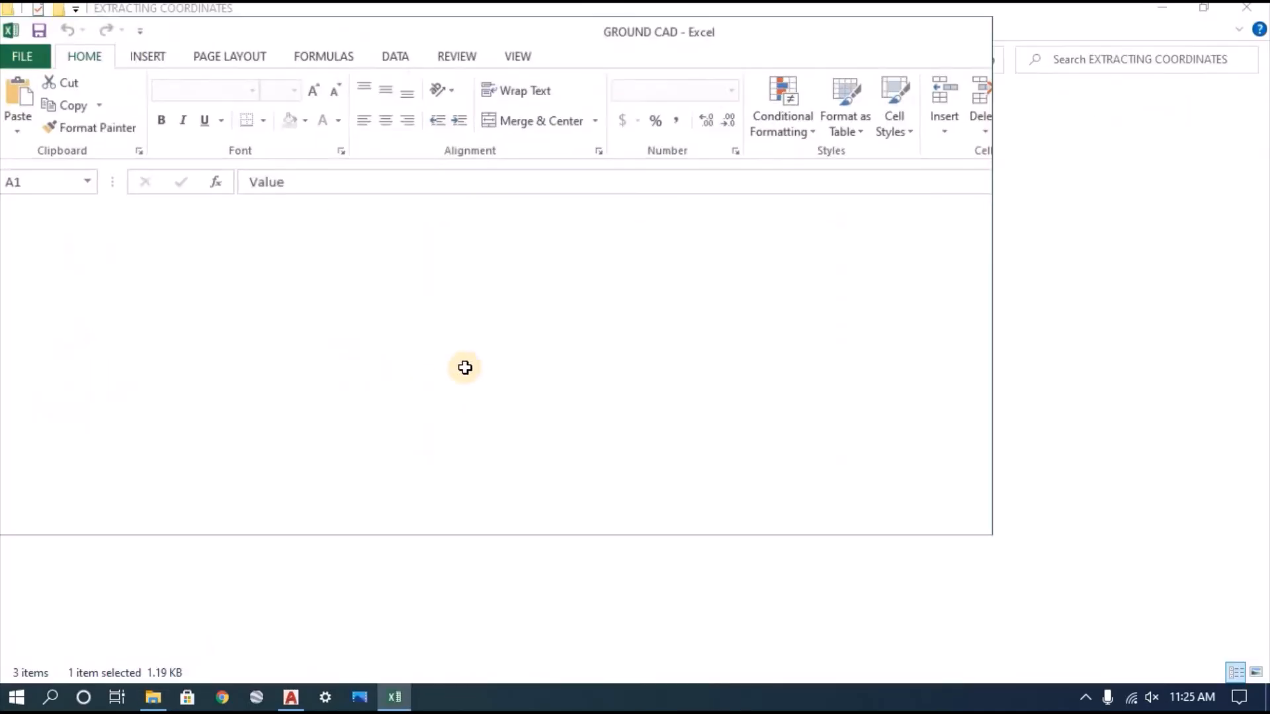
pyautogui.click(1060, 124)
pyautogui.scroll(-2, 881, 268)
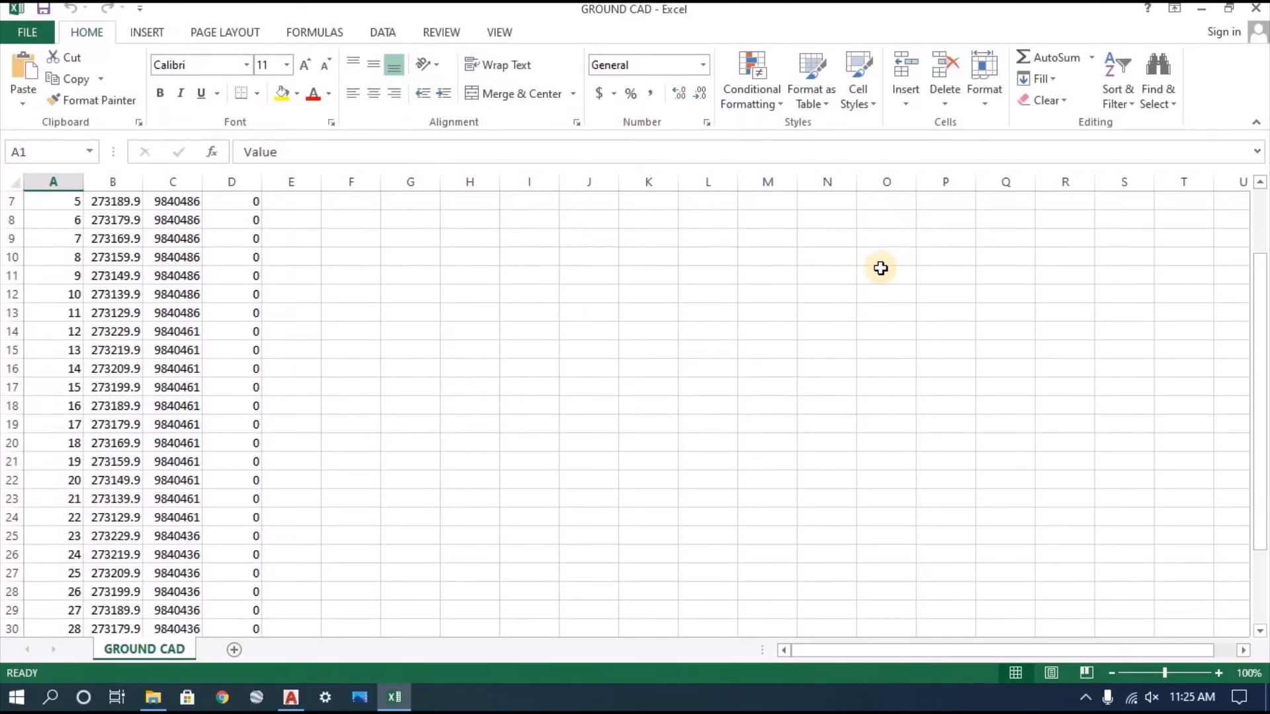
pyautogui.scroll(2, 763, 361)
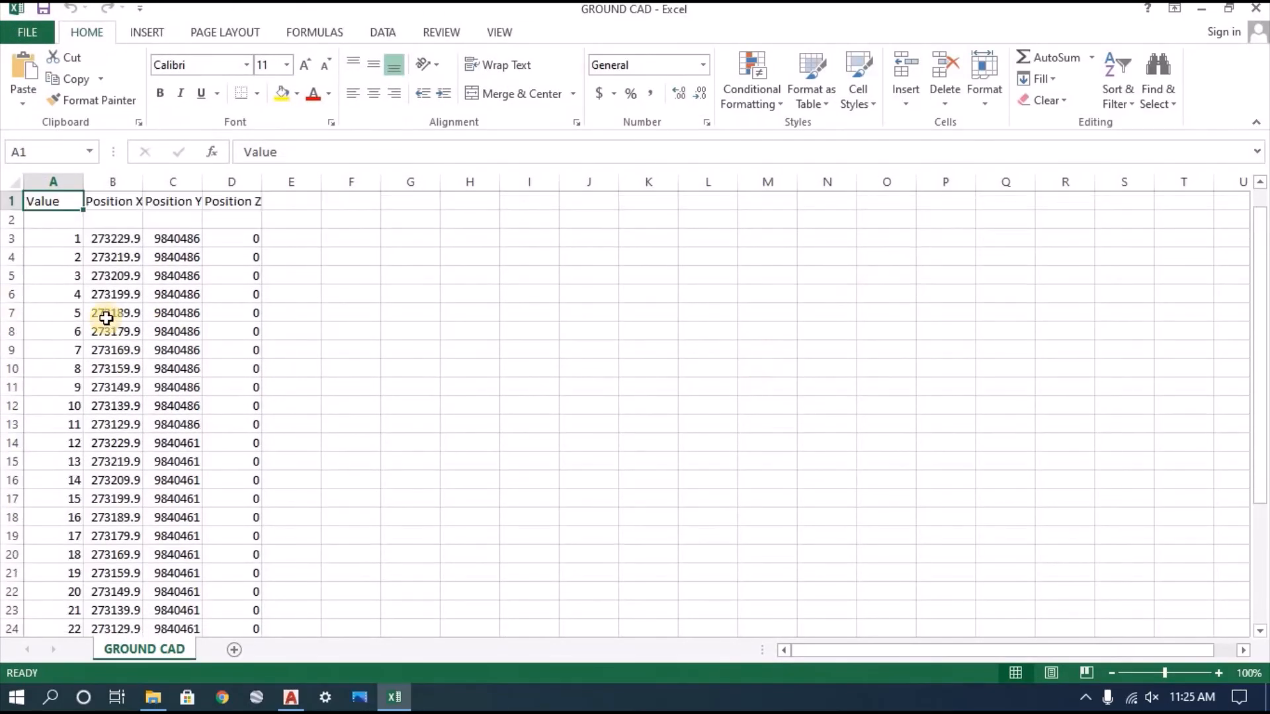
# - Widen the Position Z column and fit the Position Y and Position X columns to their contents
pyautogui.click(119, 201)
pyautogui.click(166, 203)
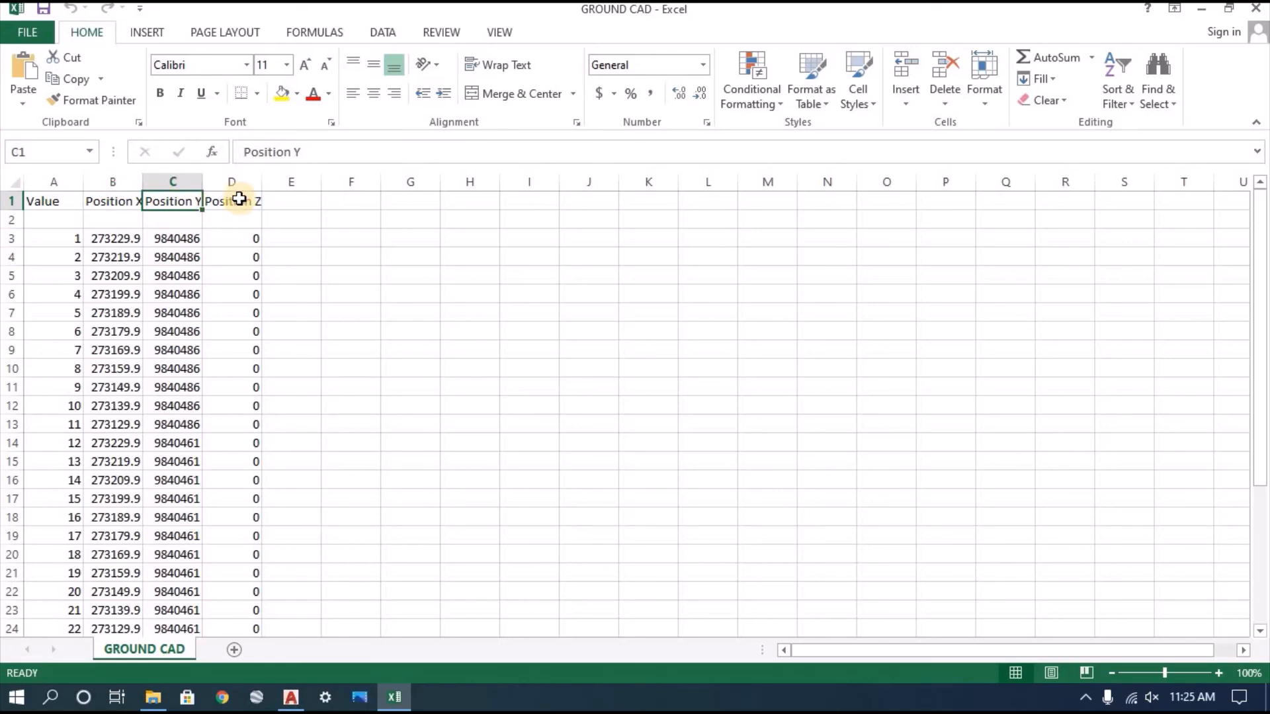
pyautogui.click(240, 201)
pyautogui.moveTo(299, 174); pyautogui.dragTo(304, 175)
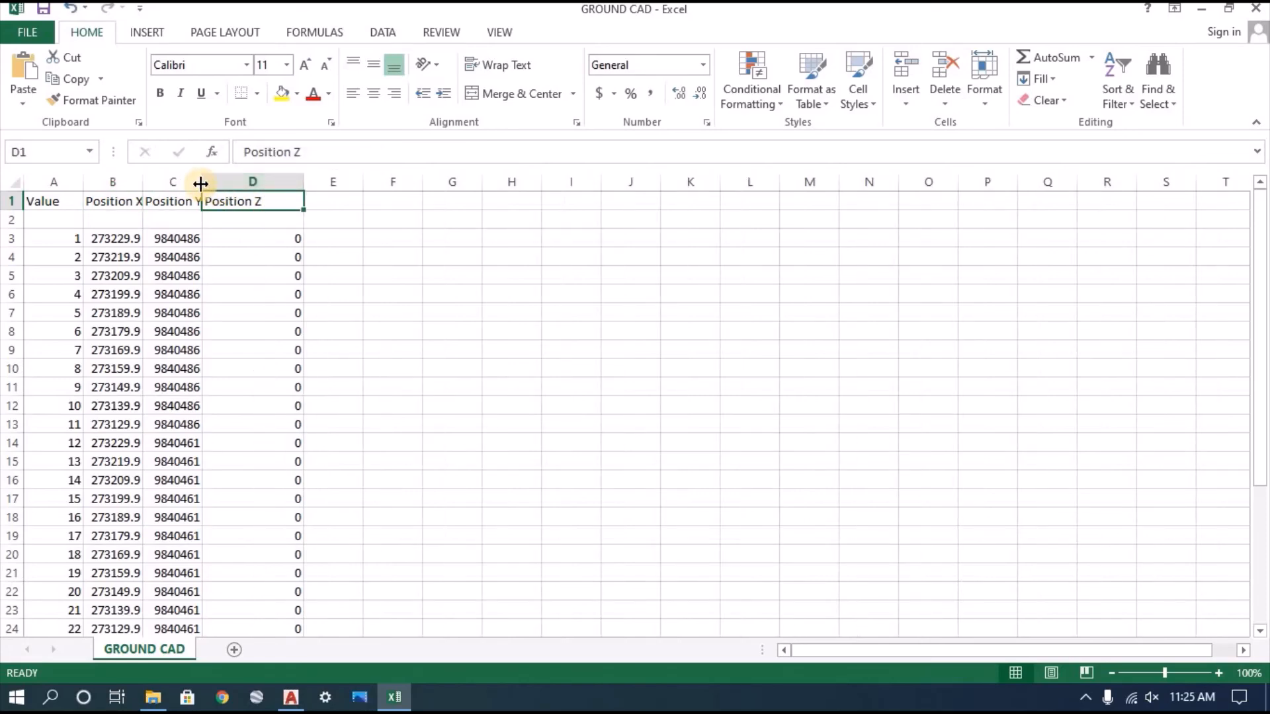
pyautogui.doubleClick(202, 181)
pyautogui.doubleClick(141, 181)
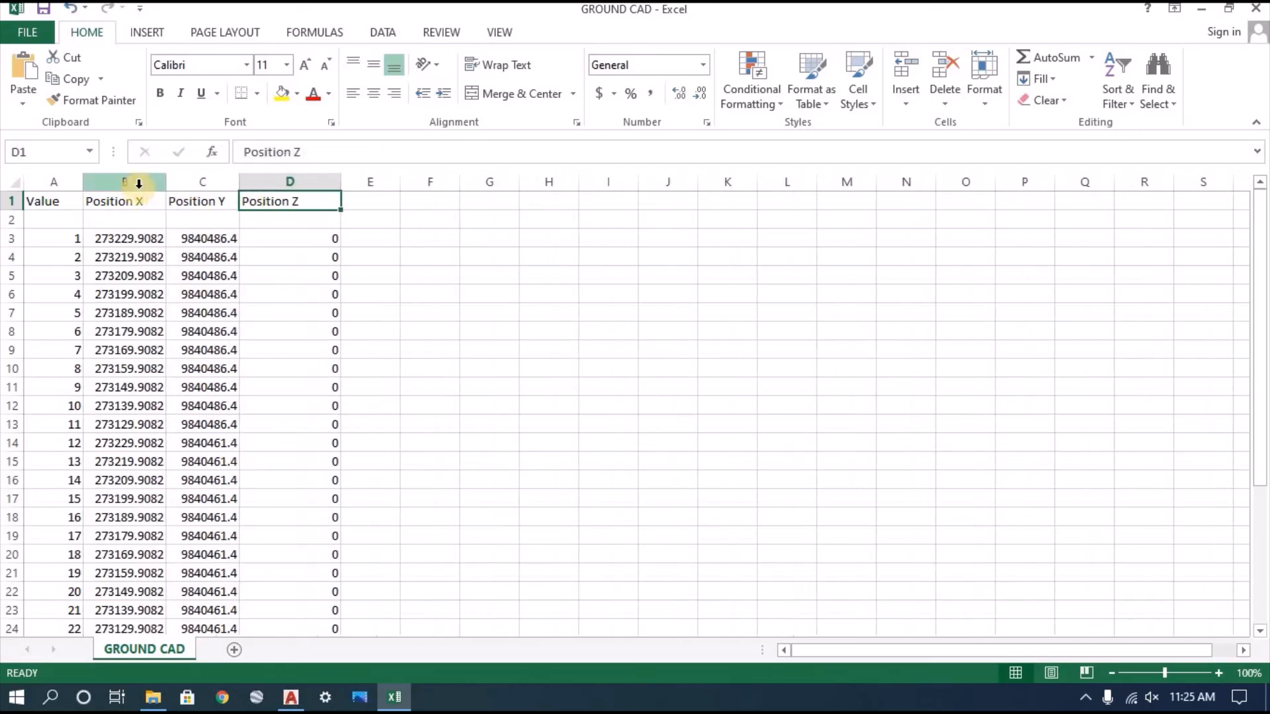
# - Examine the Position X and Position Y columns from the first to the last point row
pyautogui.click(138, 305)
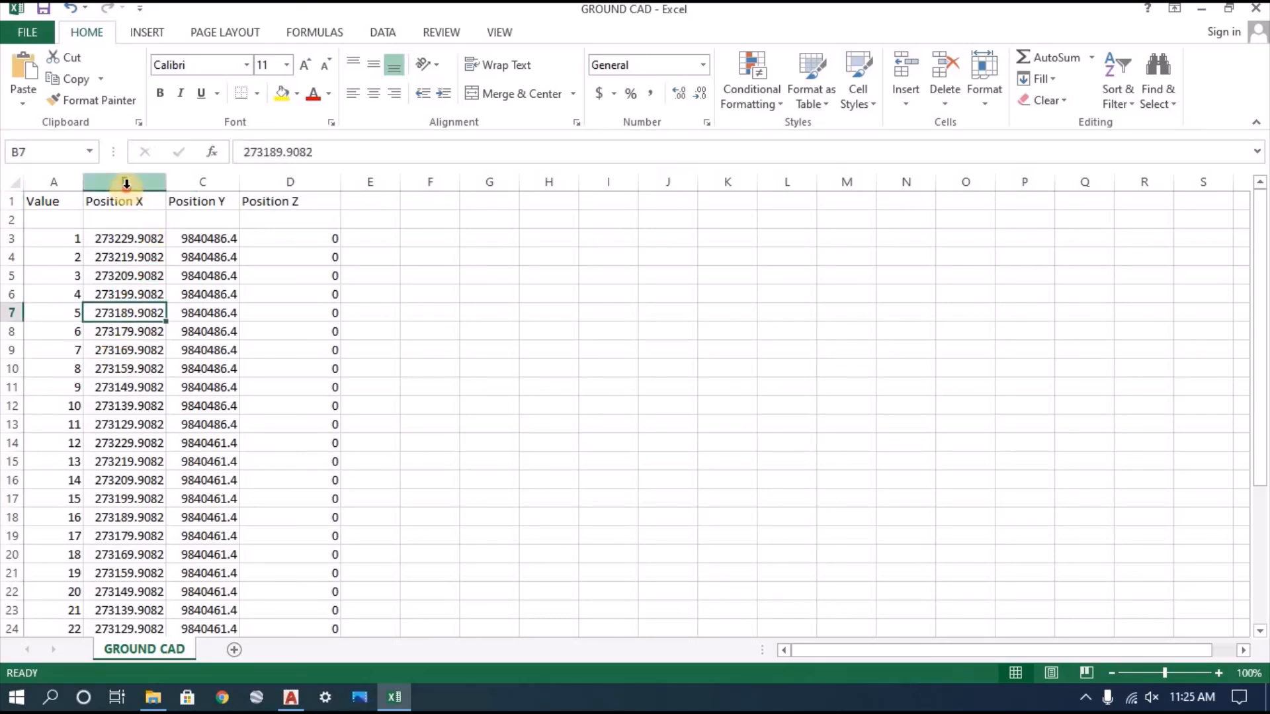
pyautogui.click(125, 183)
pyautogui.click(203, 182)
pyautogui.scroll(-10, 238, 414)
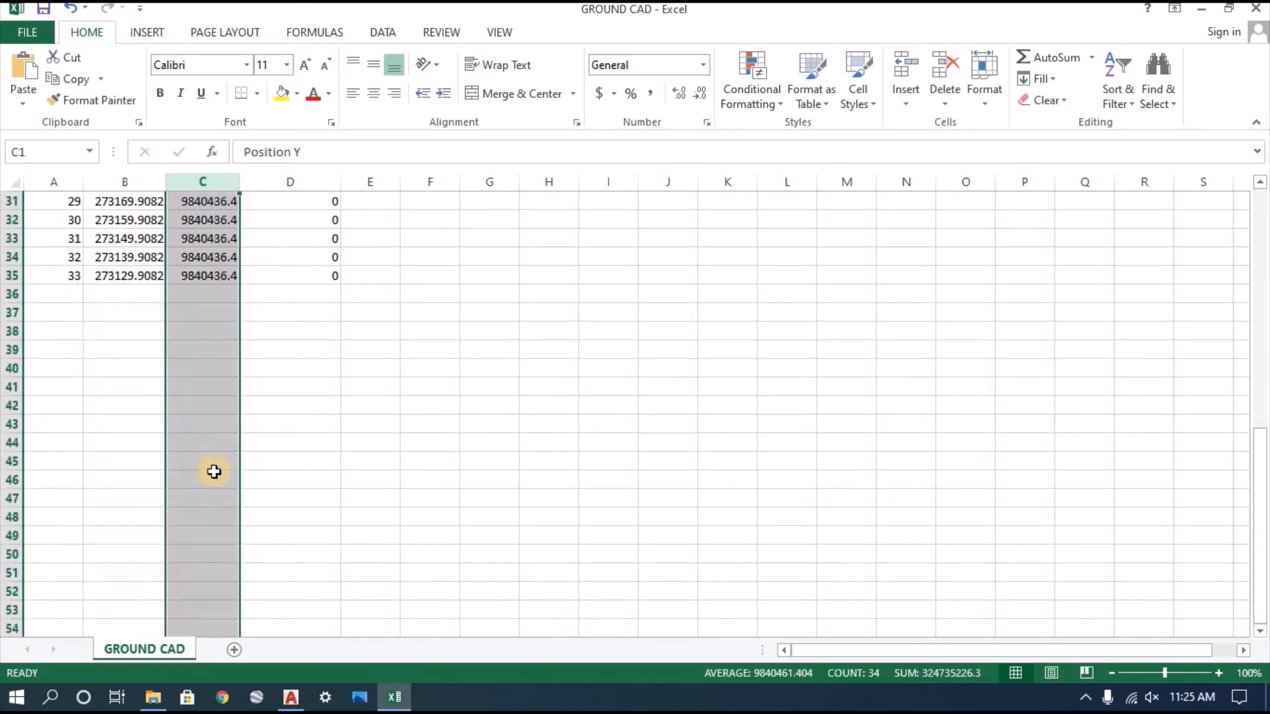
pyautogui.scroll(10, 214, 471)
pyautogui.scroll(-1, 218, 321)
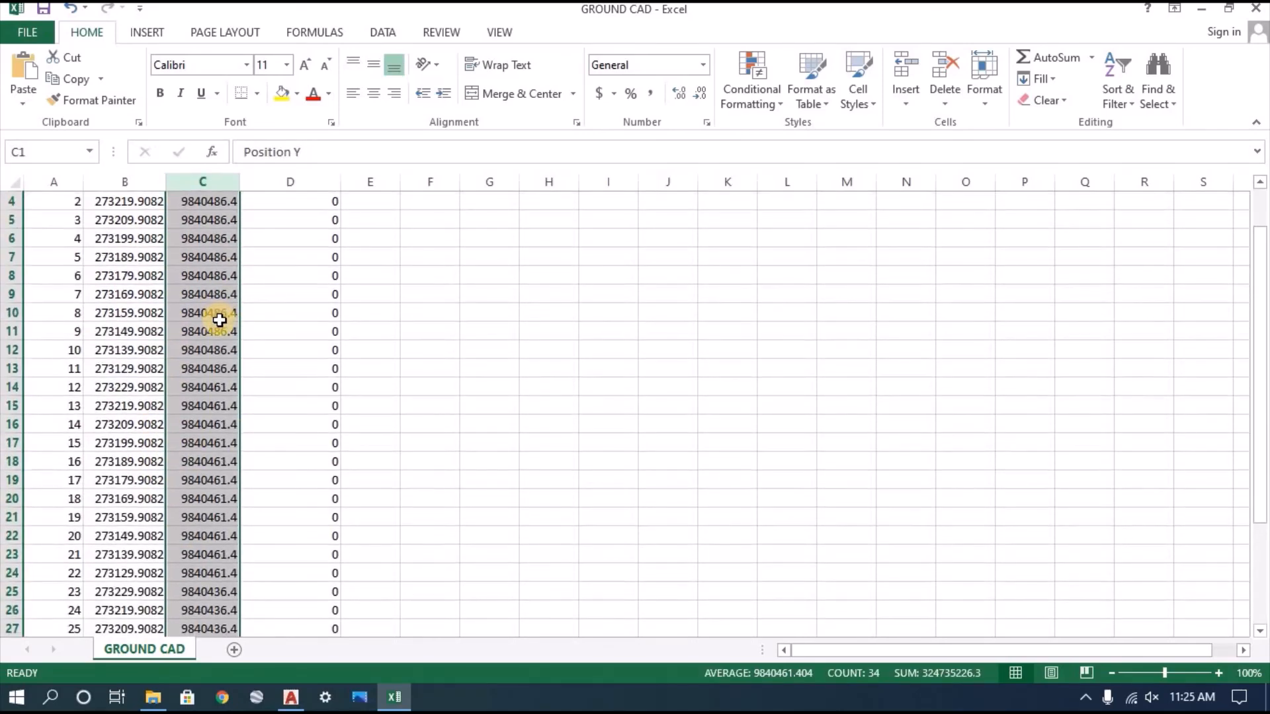
pyautogui.scroll(1, 228, 429)
# - Switch back to the GROUND CAD drawing in AutoCAD and look over the numbered grid intersections
pyautogui.click(1204, 12)
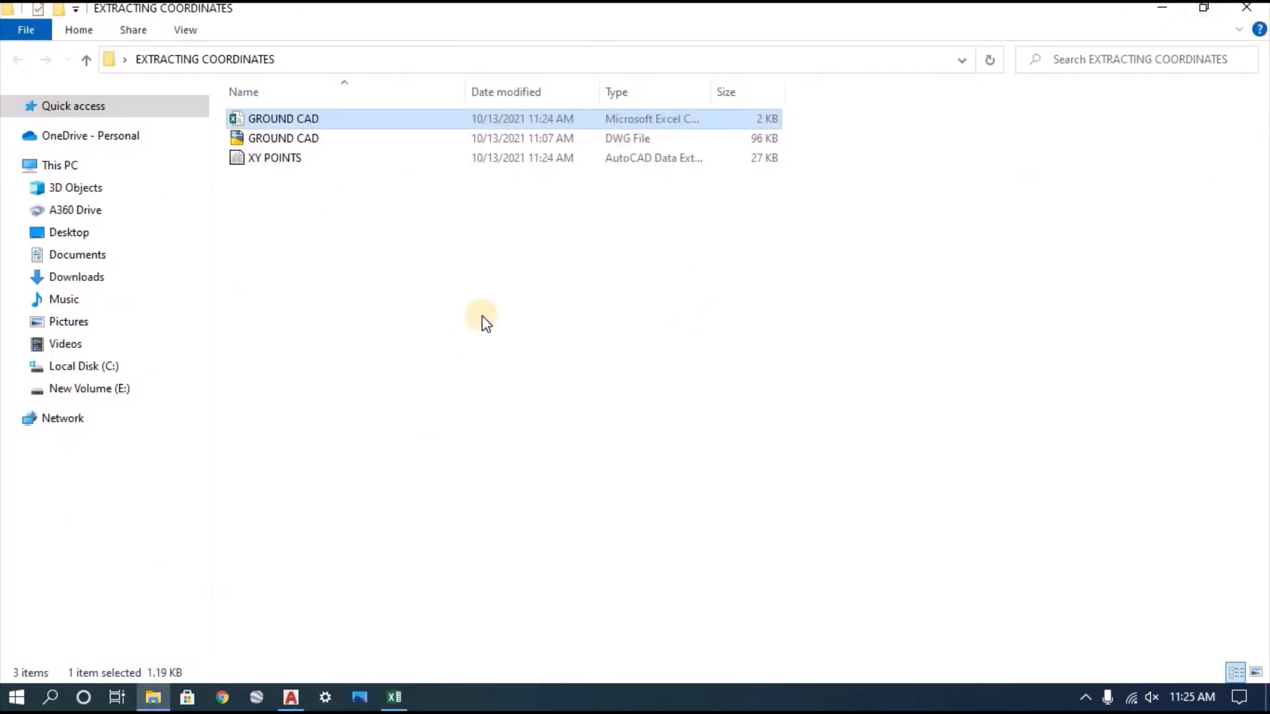
pyautogui.click(291, 702)
pyautogui.scroll(-3, 304, 286)
pyautogui.scroll(5, 420, 348)
pyautogui.scroll(-2, 241, 194)
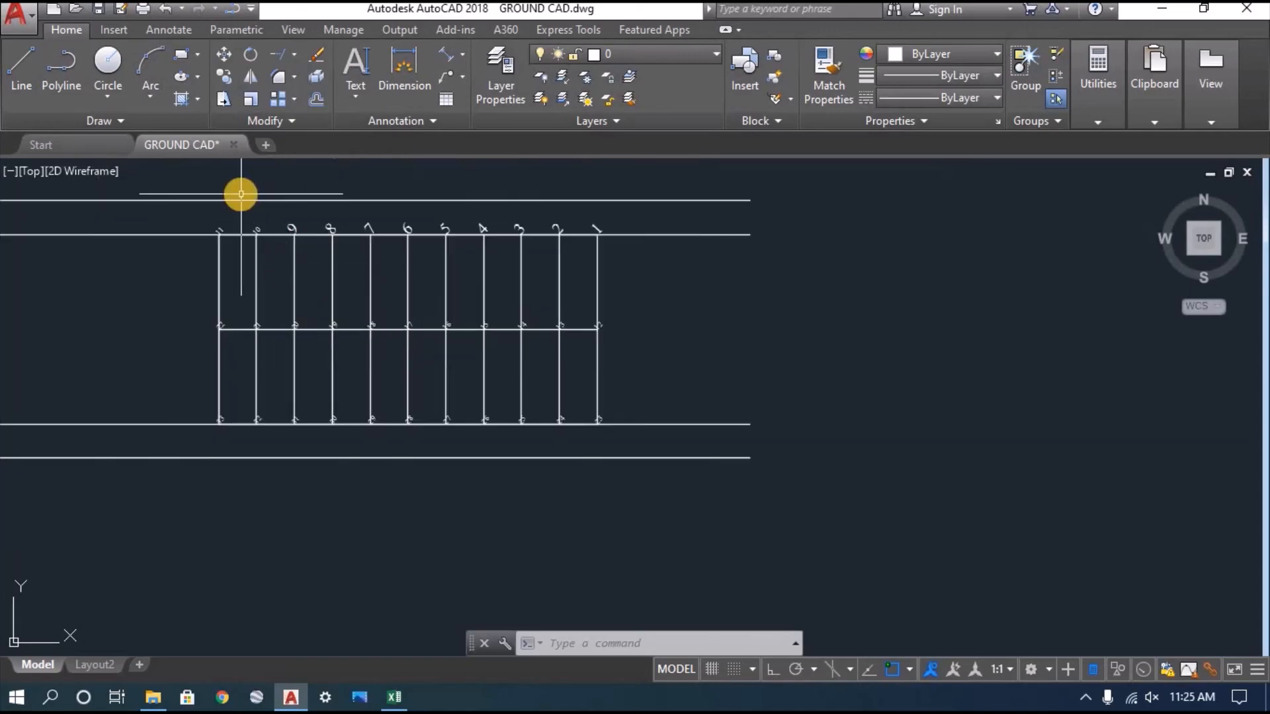
pyautogui.scroll(2, 241, 194)
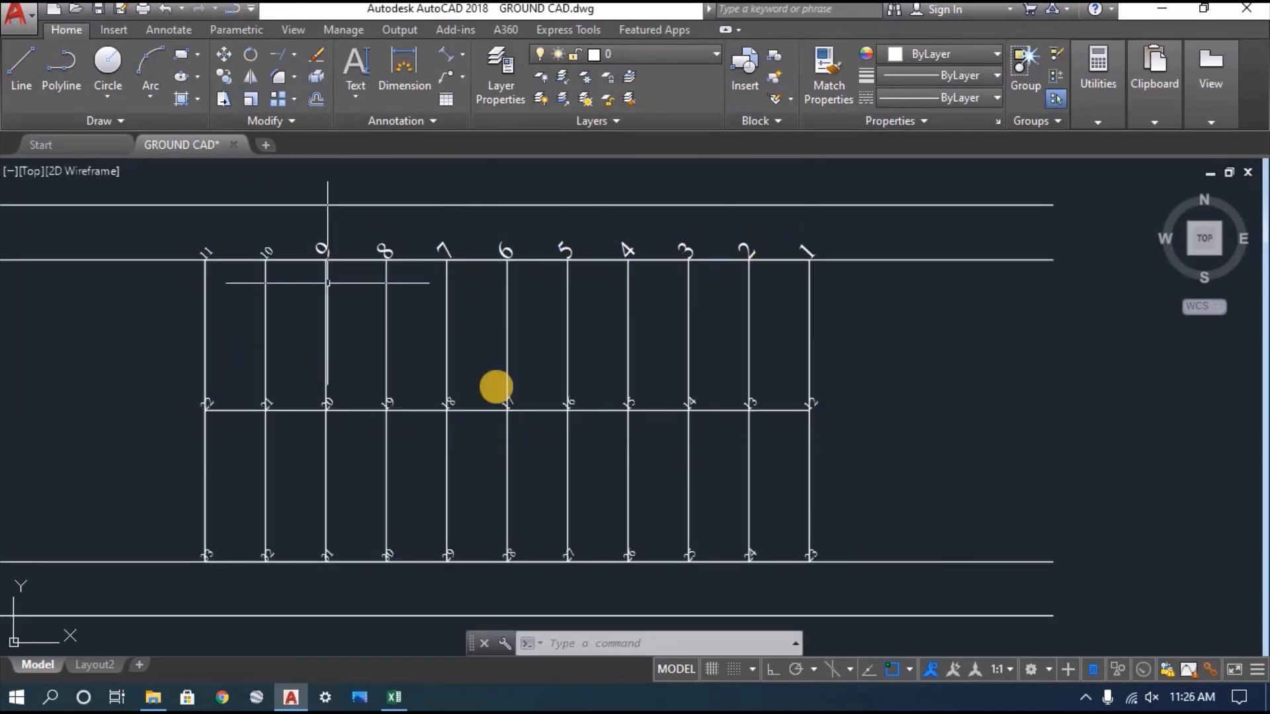
pyautogui.scroll(-2, 728, 455)
pyautogui.scroll(2, 609, 421)
pyautogui.scroll(-4, 540, 284)
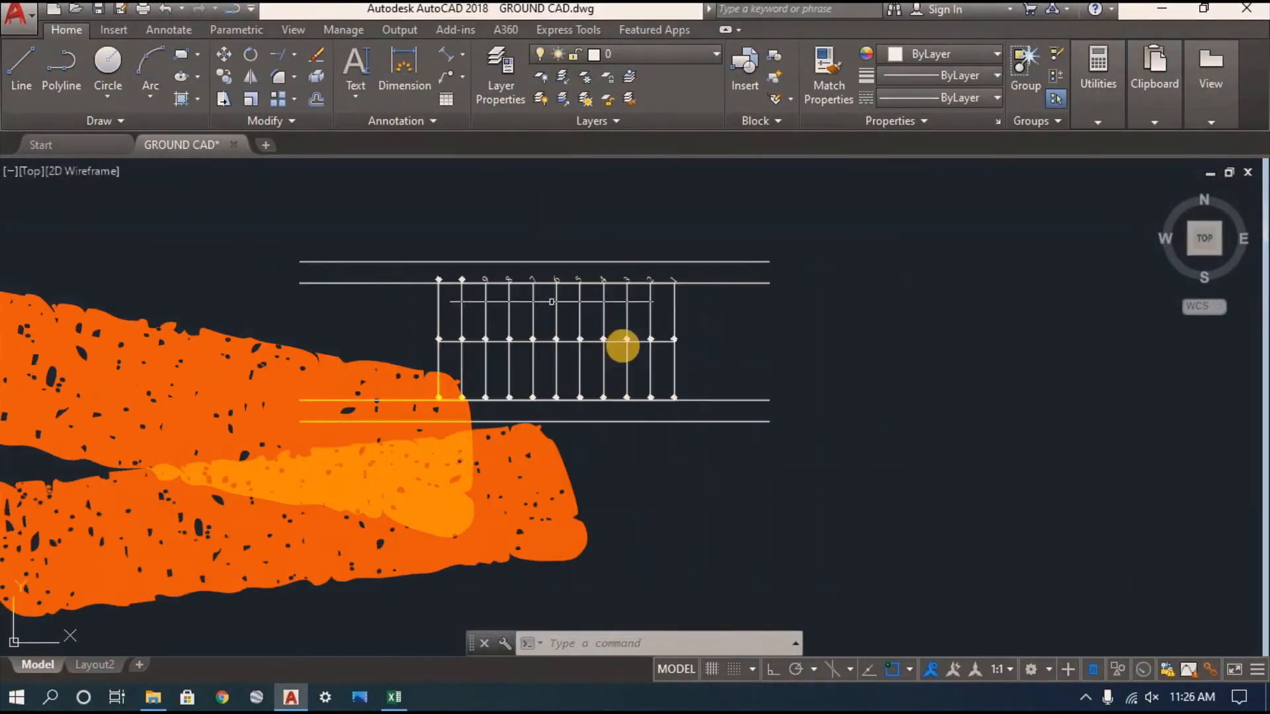
pyautogui.scroll(4, 607, 312)
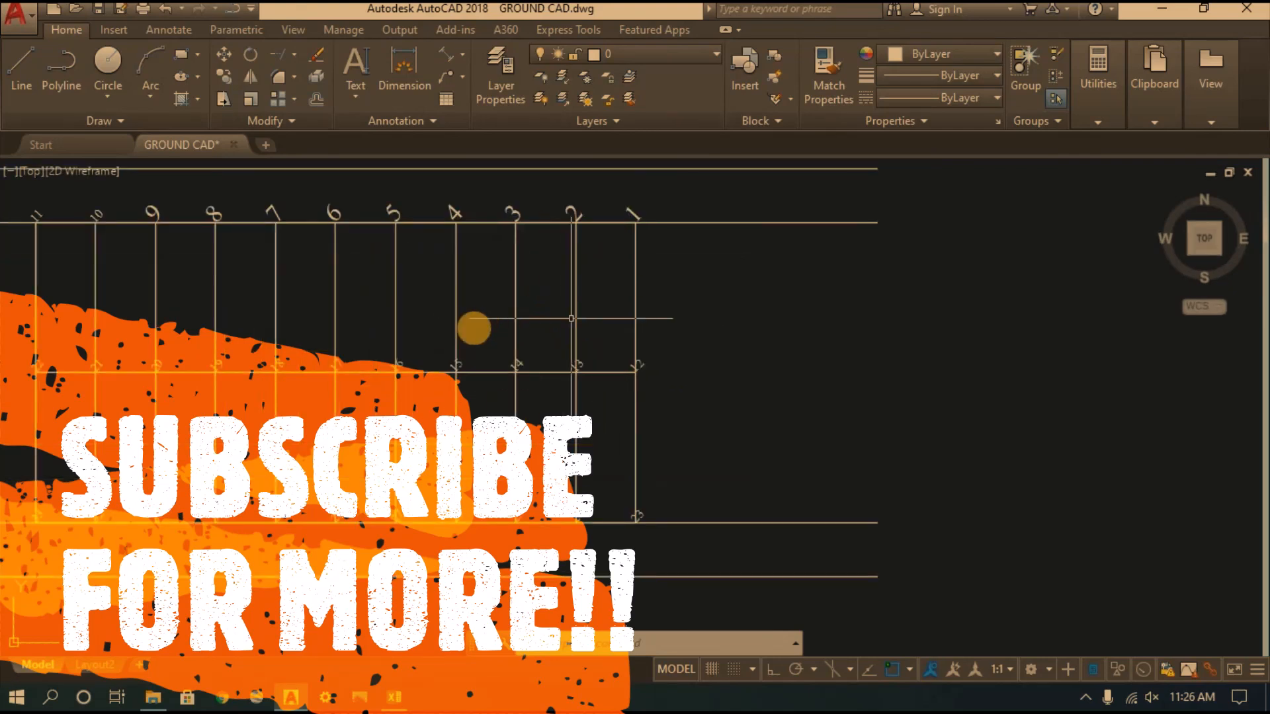